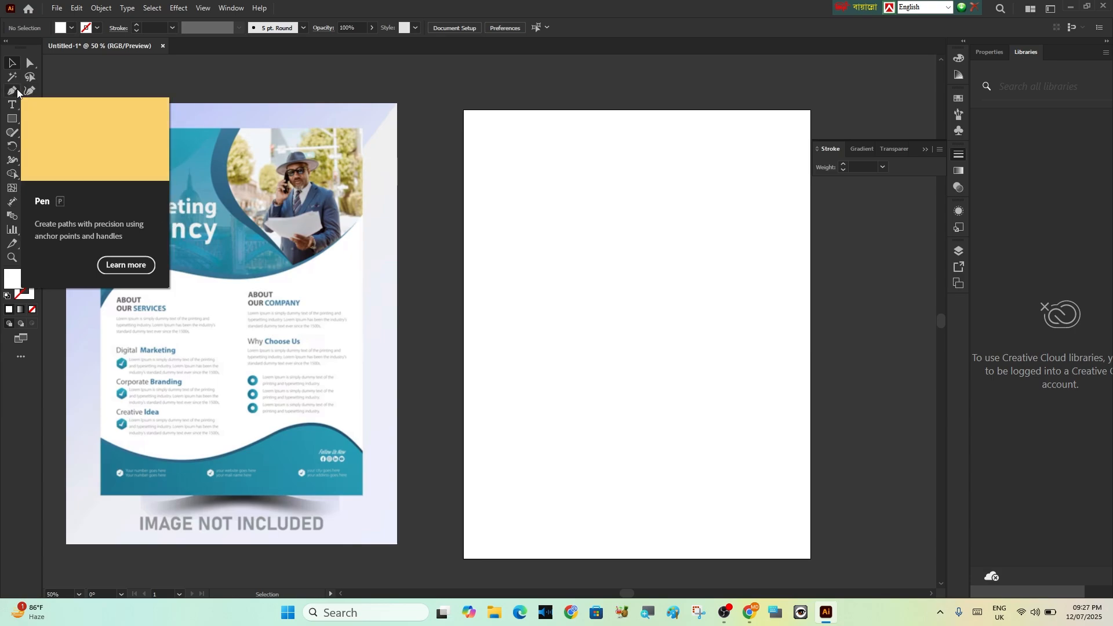
Draw a closed circular shape with a wedge-shaped notch on the blank artboard using the Curvature tool, and fill it red
left_click(29, 92)
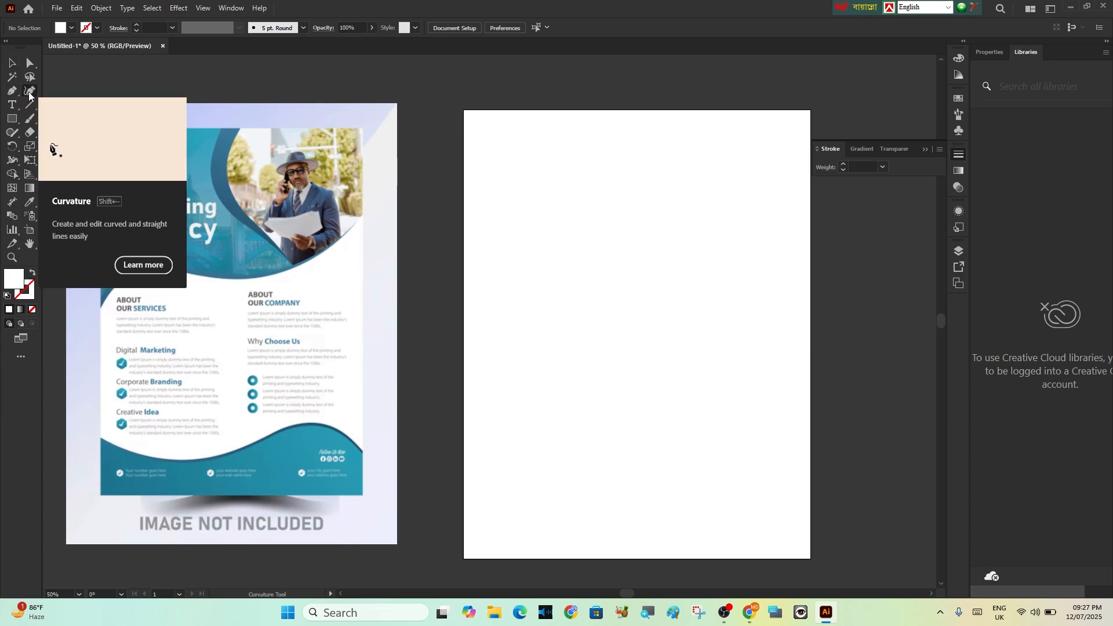
left_click(510, 244)
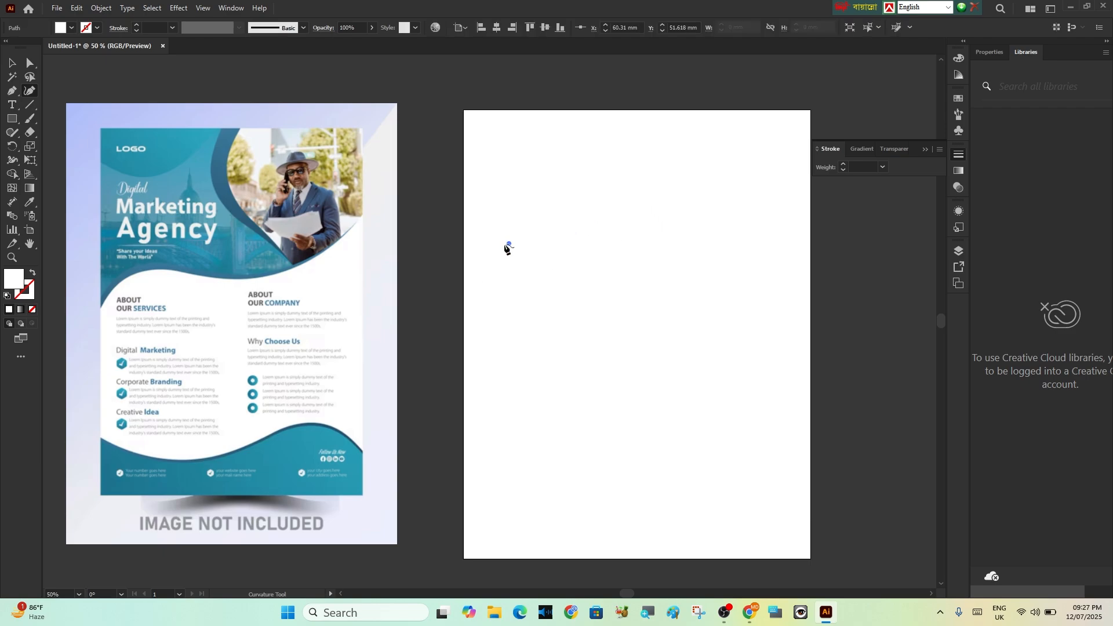
left_click(635, 221)
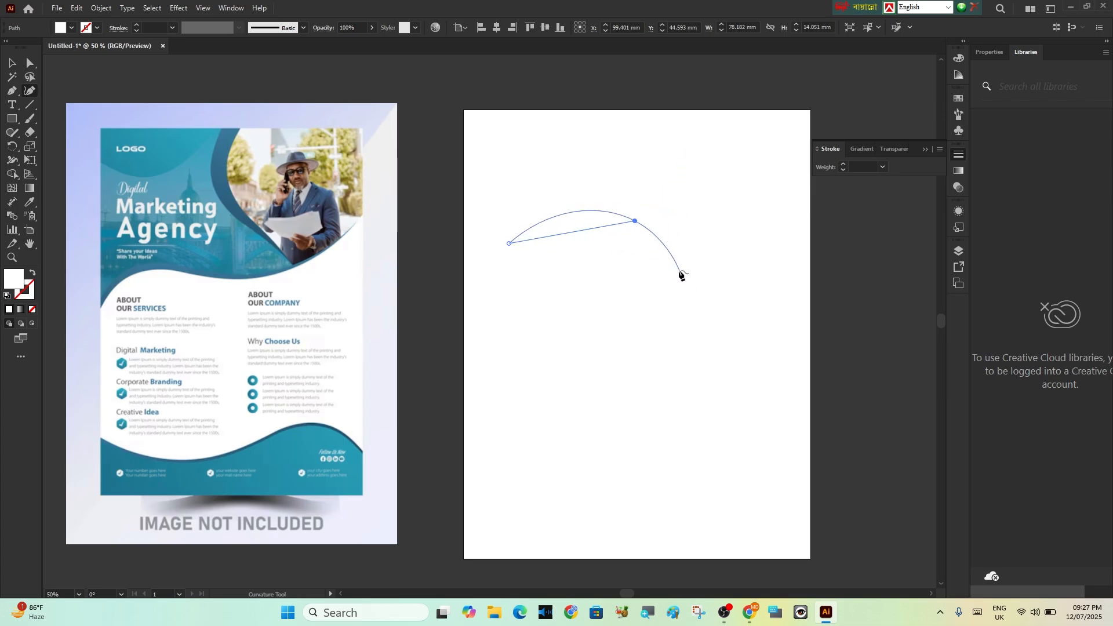
left_click(656, 333)
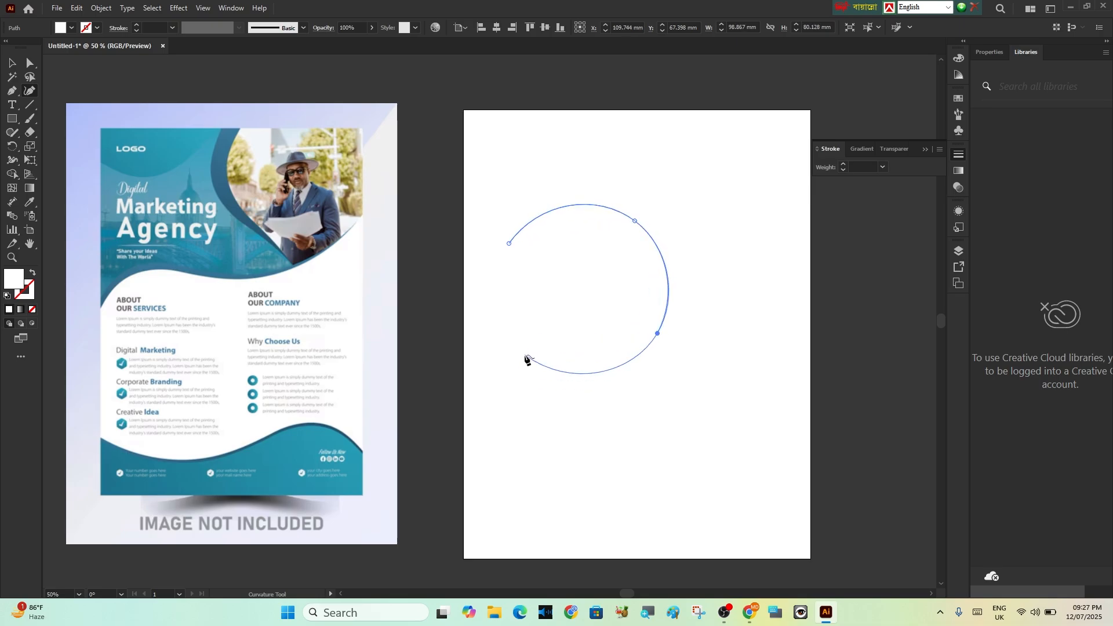
left_click(524, 356)
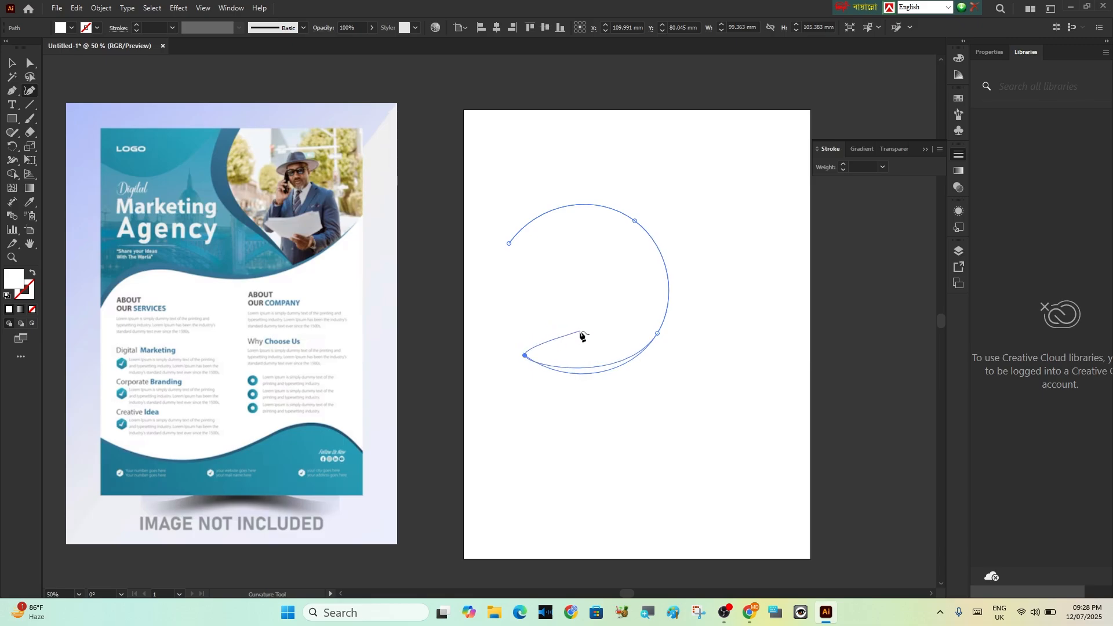
key("ctrl+z")
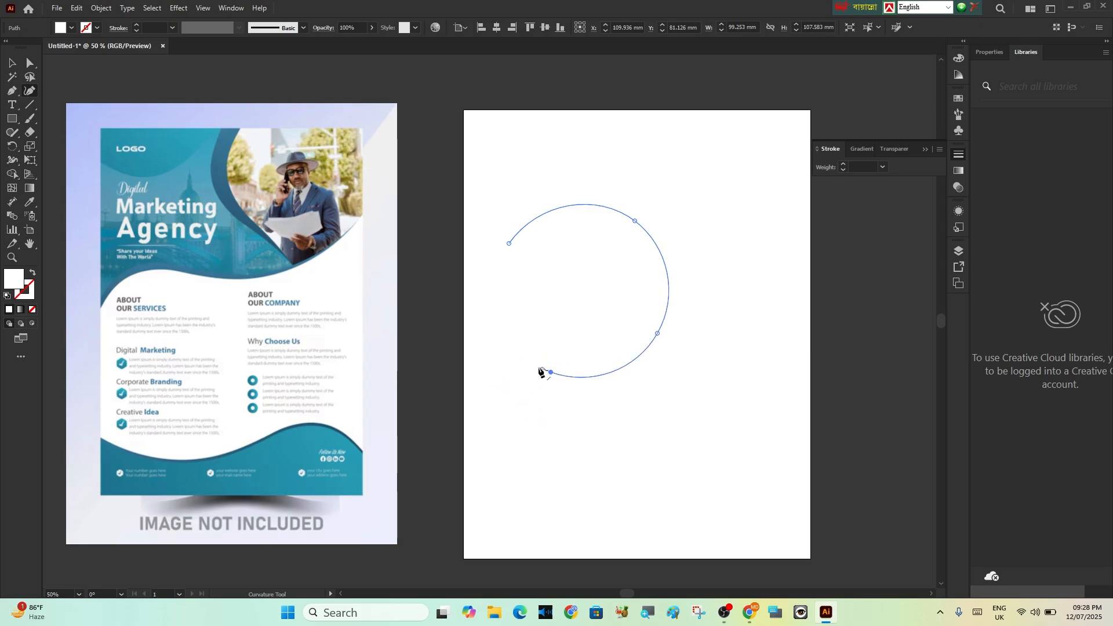
left_click(578, 286)
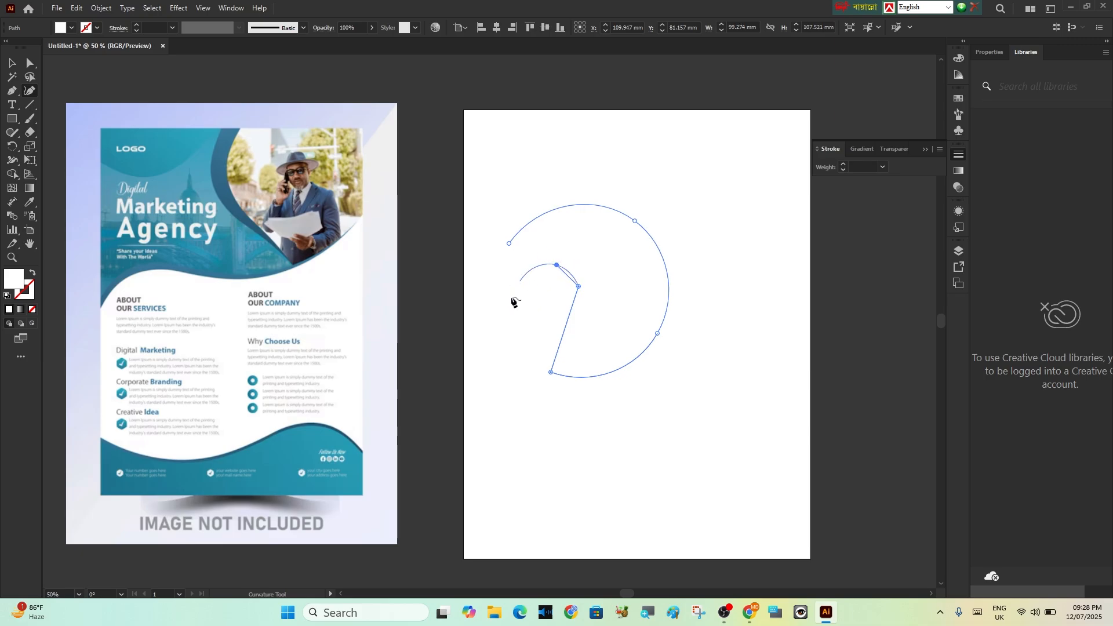
key("ctrl+z")
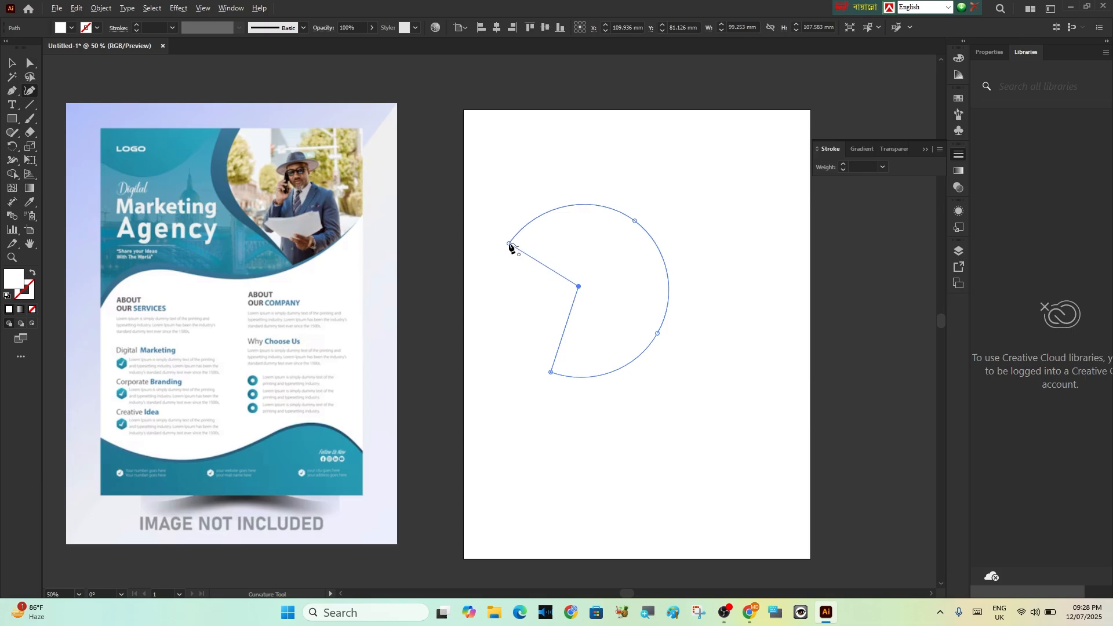
left_click(508, 244)
double_click(14, 278)
left_click(898, 255)
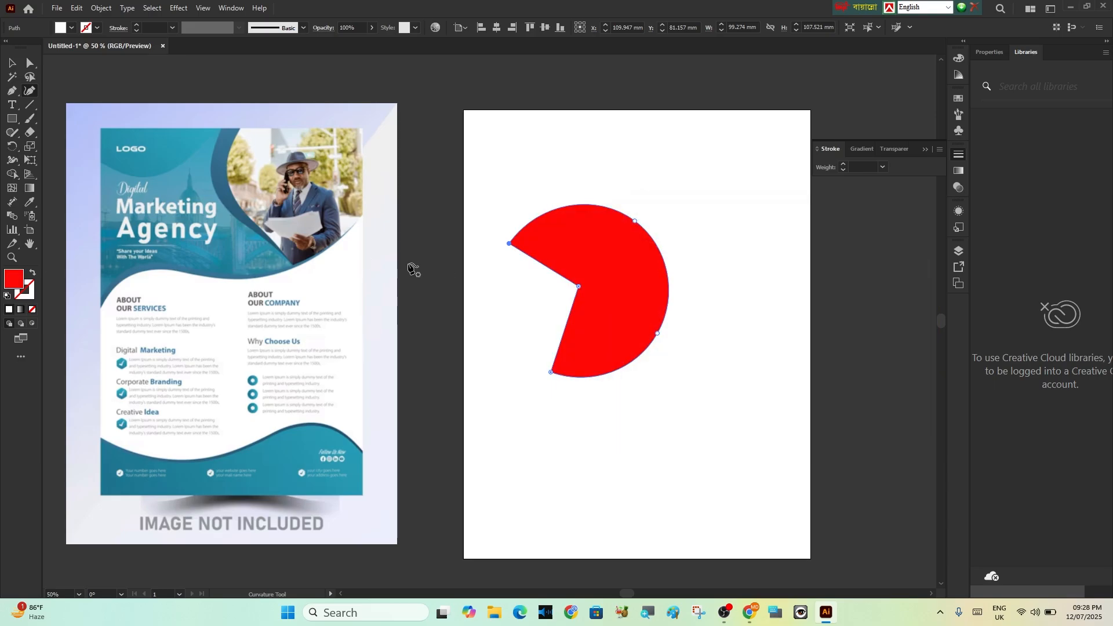
Draw a large irregular shape mixing straight and wavy edges over the notched circle with the Curvature tool
left_click(514, 317)
left_click(530, 295)
left_click(484, 253)
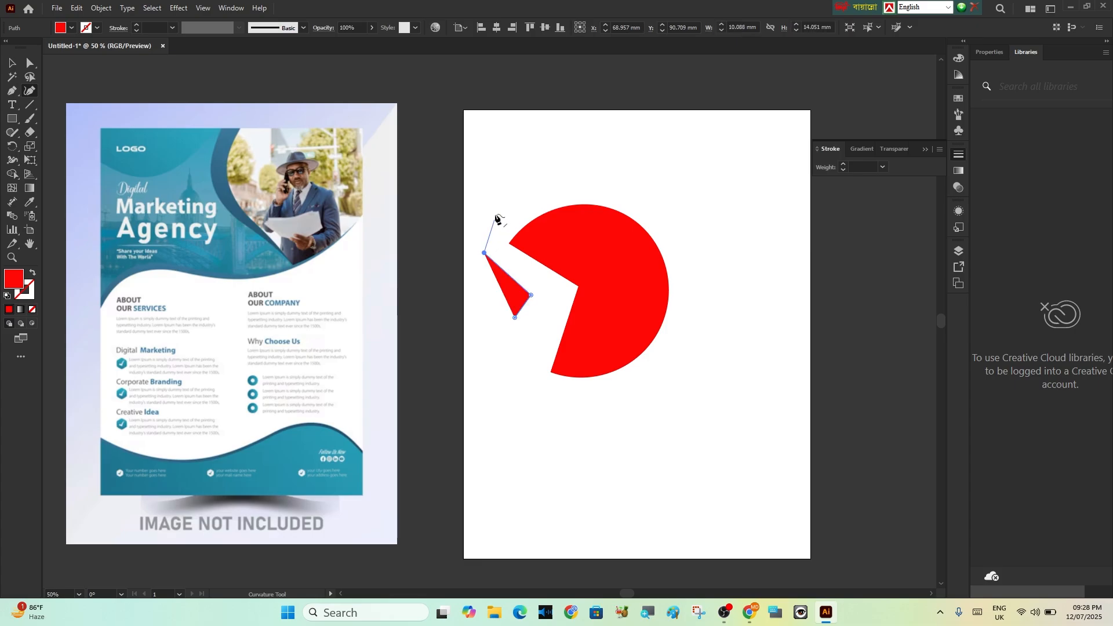
left_click(497, 201)
left_click(539, 176)
left_click(573, 164)
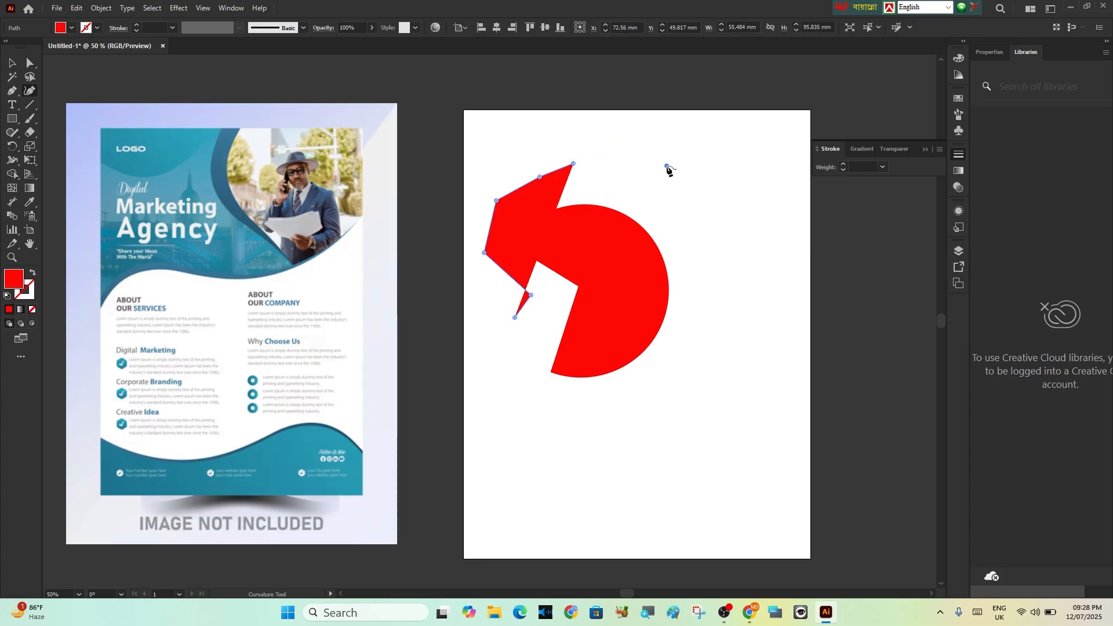
left_click(666, 166)
left_click(750, 135)
left_click(735, 244)
left_click(752, 293)
left_click(725, 334)
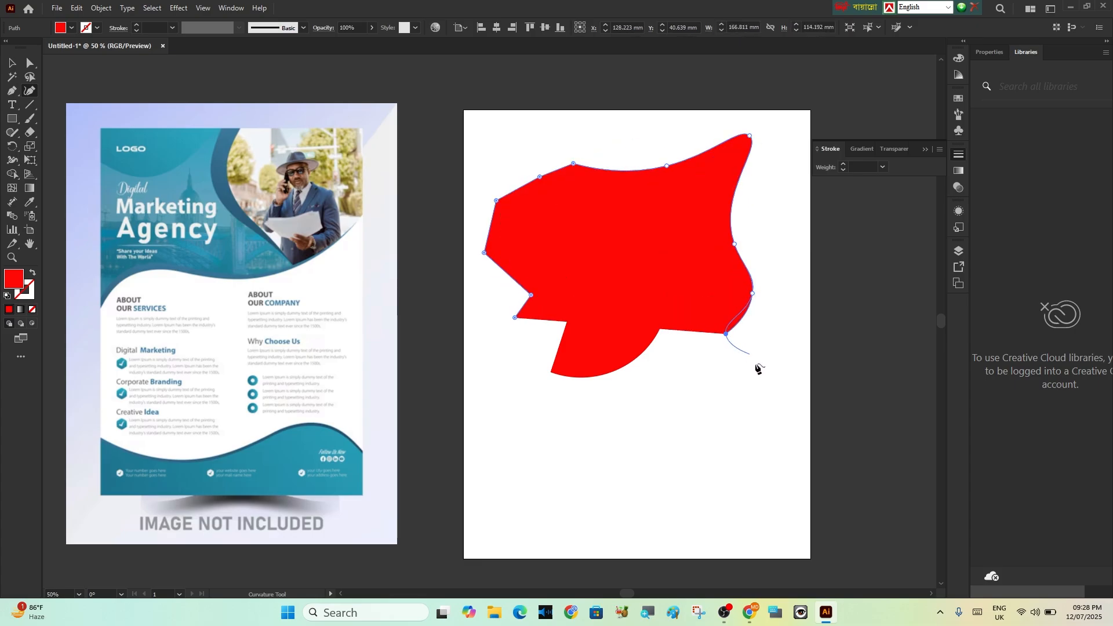
left_click(752, 377)
left_click(661, 436)
left_click(708, 465)
left_click(613, 494)
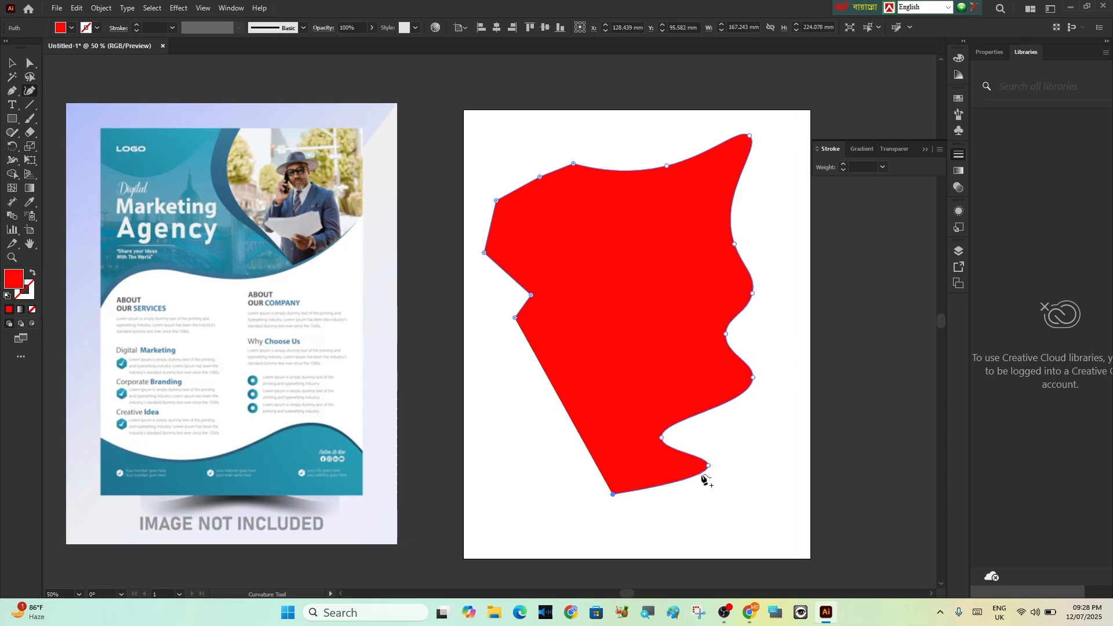
Undo the irregular shape and the notched circle so the artboard is blank
key("ctrl+z")
key("ctrl+z")
key("ctrl+z")
key("ctrl+z")
key("ctrl+z")
key("ctrl+z")
key("ctrl+z")
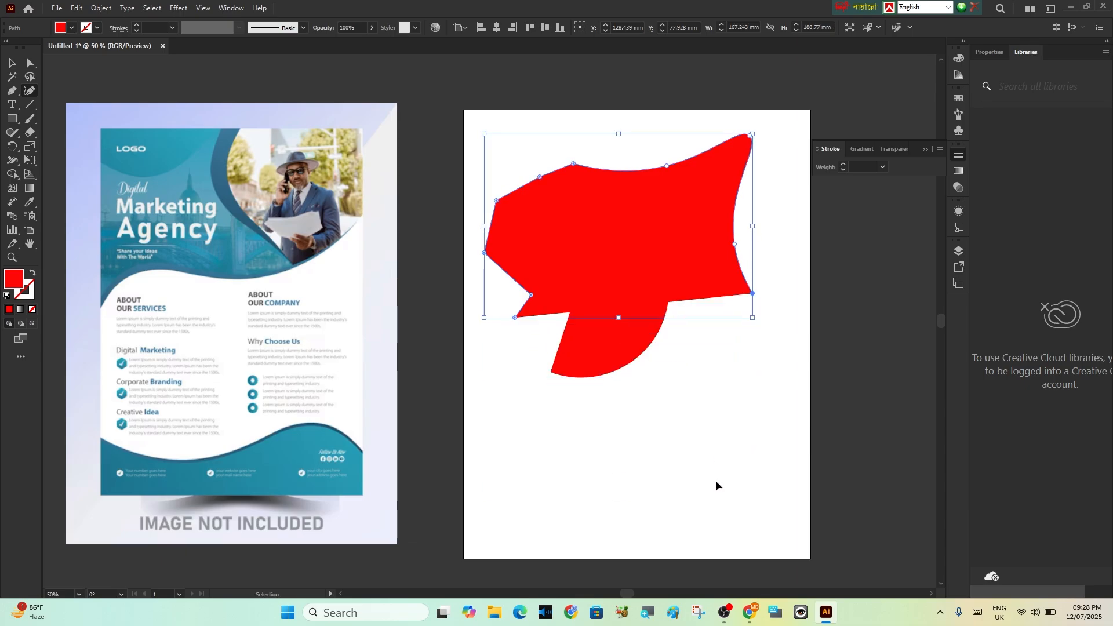
key("ctrl+z")
key("ctrl+z")
key("ctrl+z")
key("ctrl+z")
key("ctrl+z")
key("ctrl+z")
key("ctrl+z")
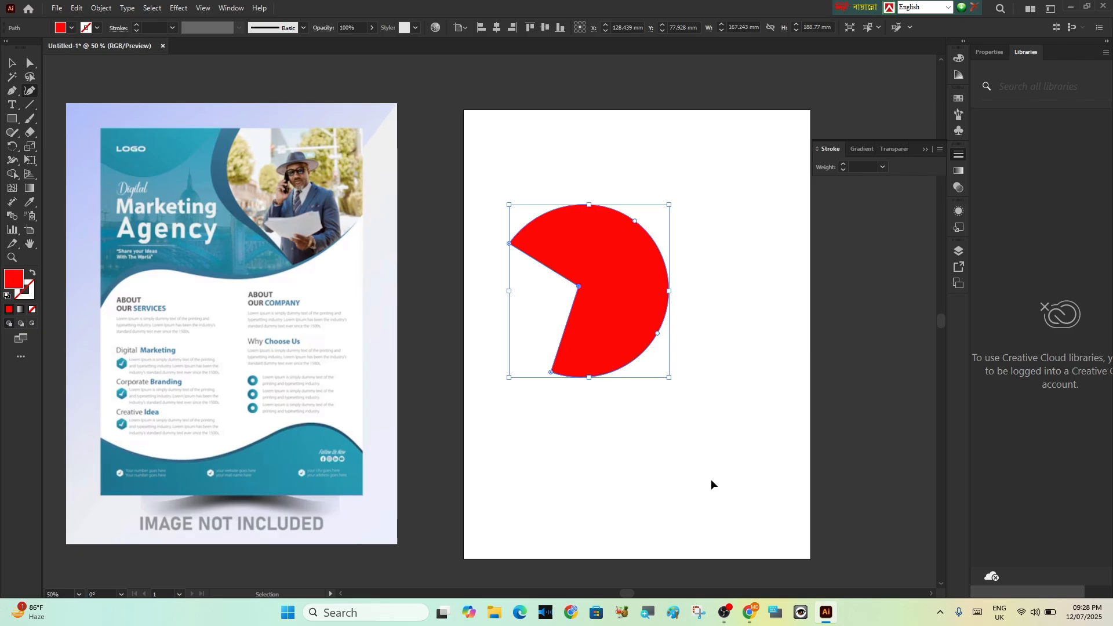
key("ctrl+z")
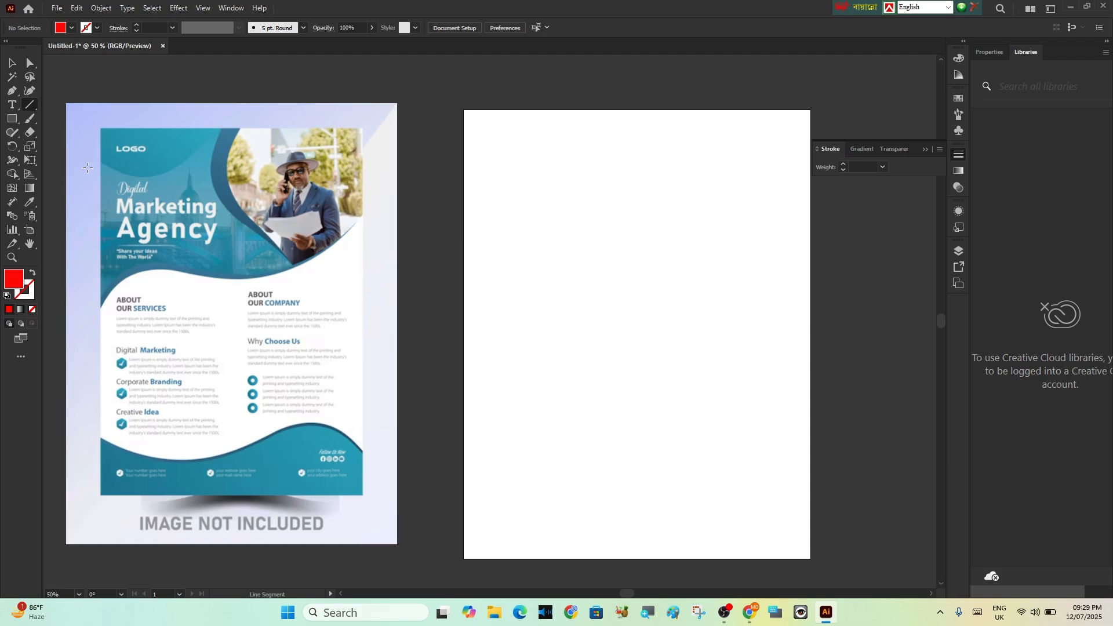
Draw a closed four-sided header shape across the artboard's top with the Pen tool, about 216 by 127 mm, with its lower edge rising to the right
left_click(12, 91)
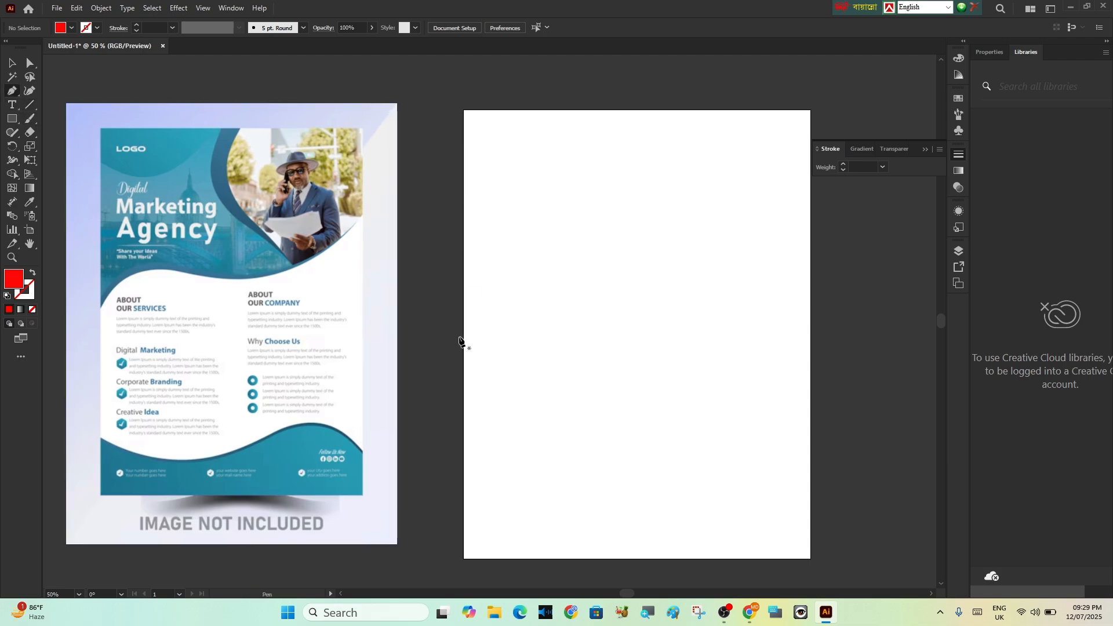
left_click(465, 316)
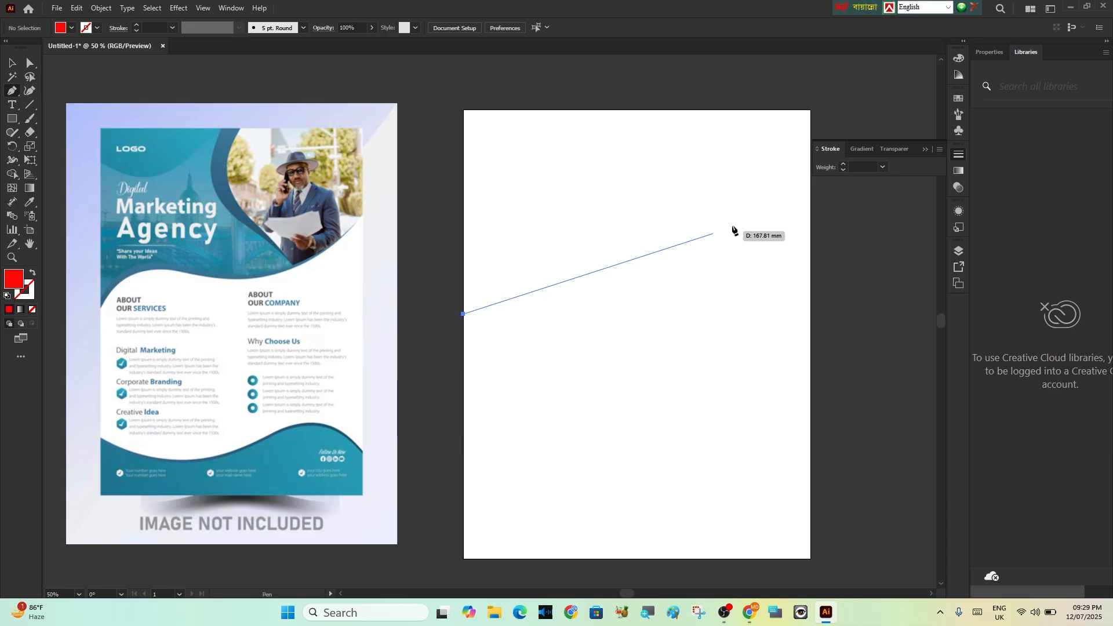
left_click(811, 218)
left_click(808, 109)
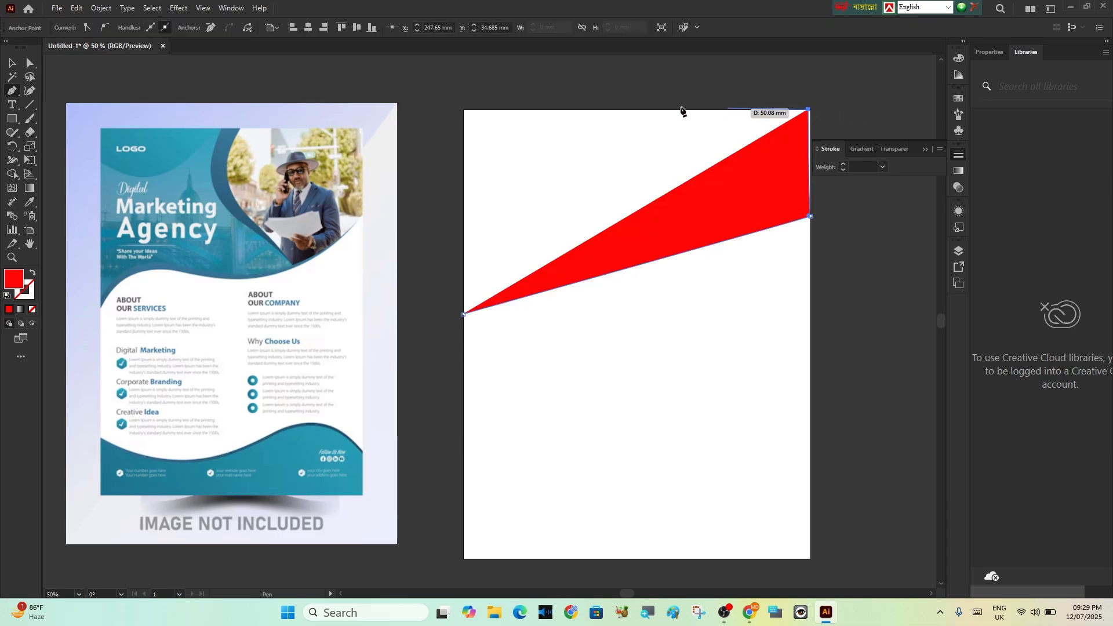
key("ctrl+z")
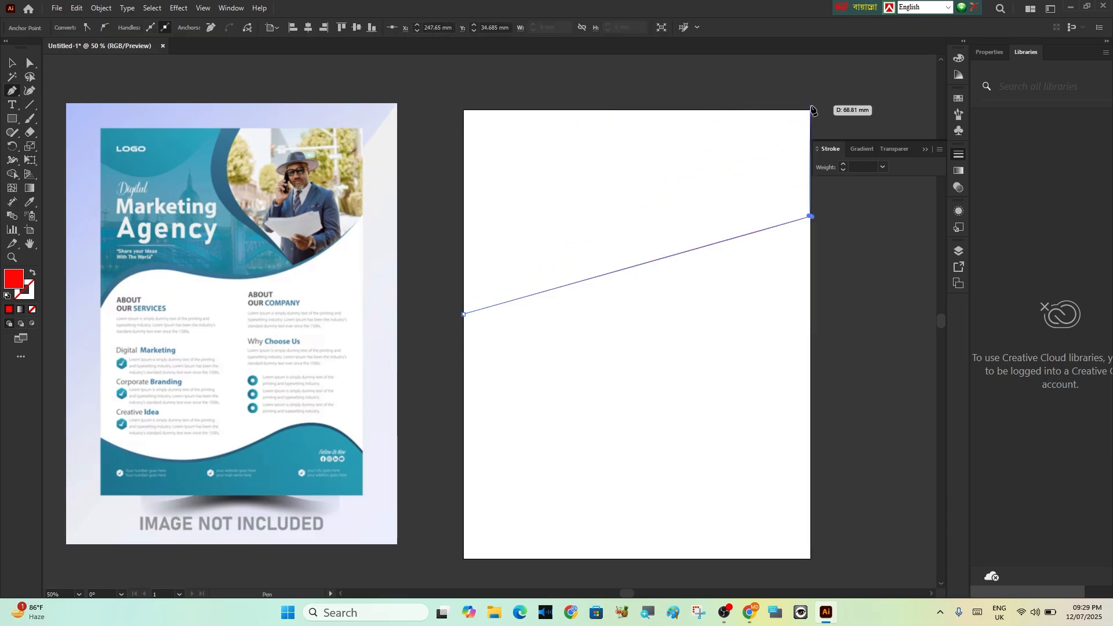
left_click(810, 110)
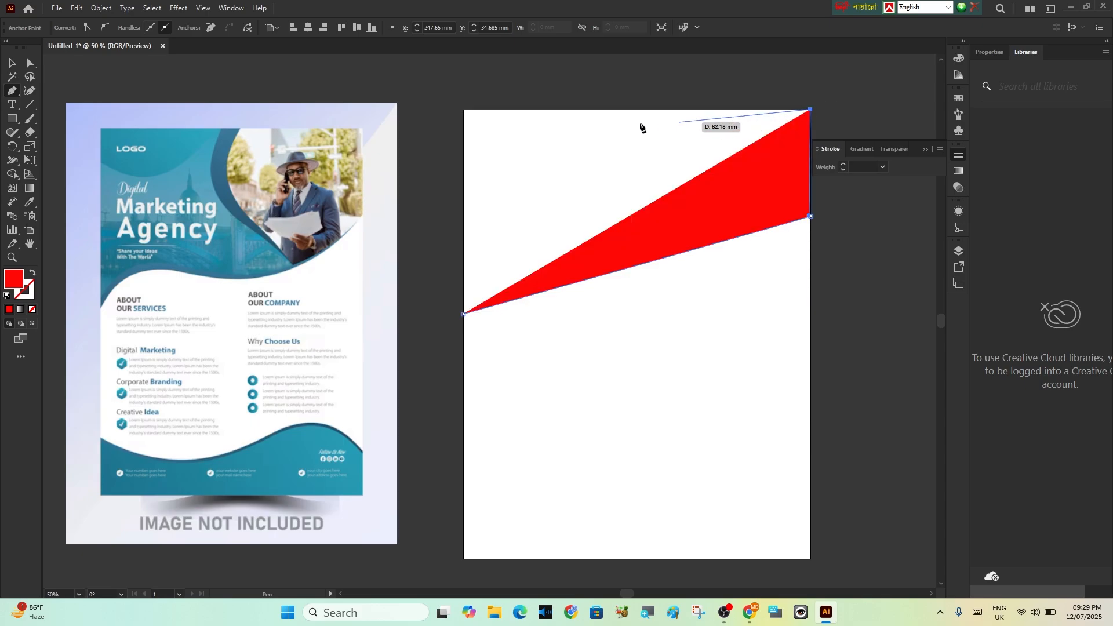
left_click(463, 110)
left_click(463, 313)
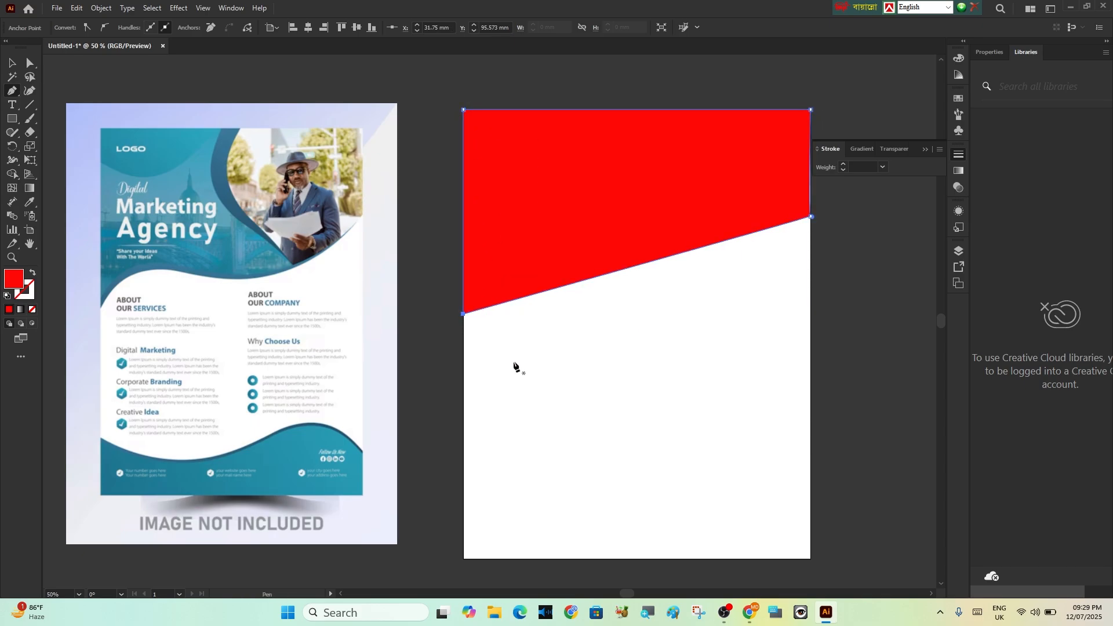
Bend the header shape's slanted lower edge into an S-shaped wave with the Curvature tool, arching up on the left and dipping on the right
left_click(30, 91)
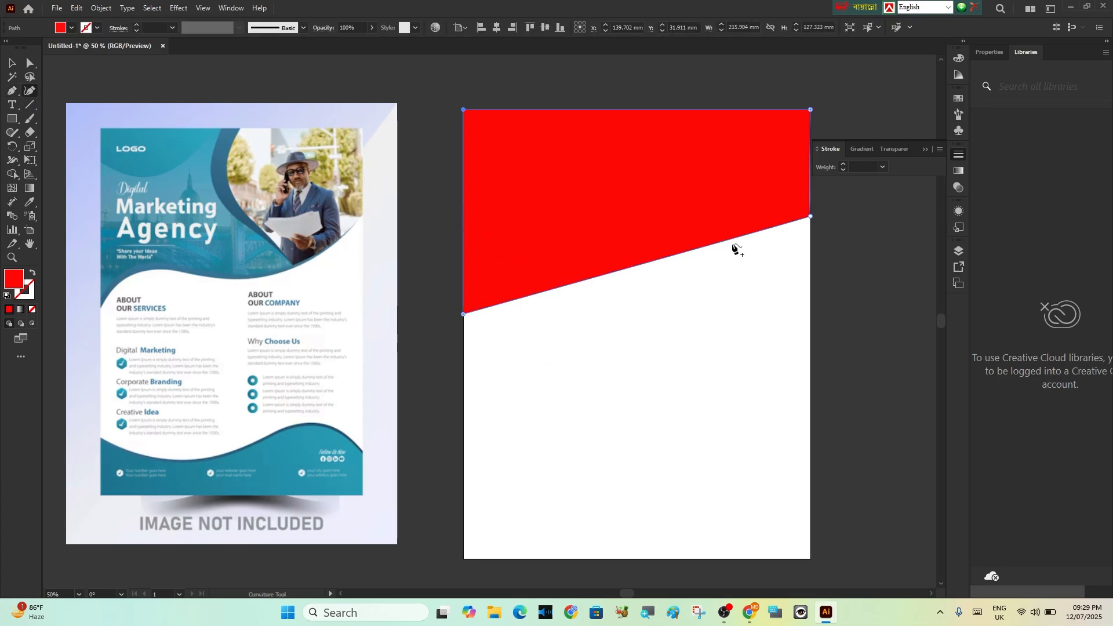
left_click_drag(726, 243, 747, 284)
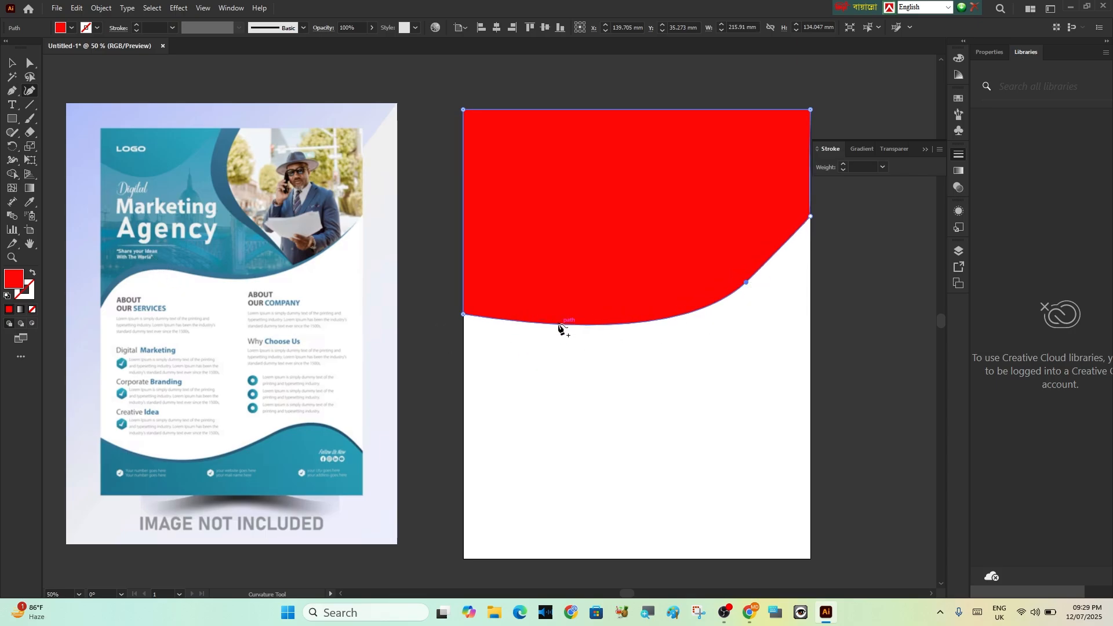
left_click_drag(561, 325, 537, 272)
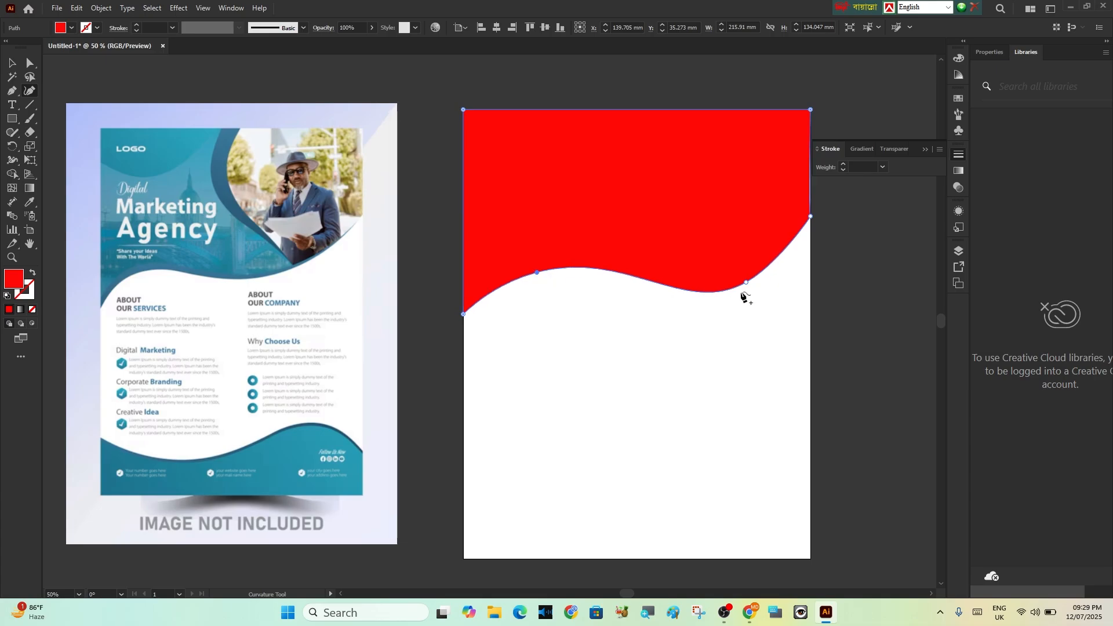
mouse_move(746, 281)
left_mouse_down()
mouse_move(750, 256)
mouse_move(763, 266)
left_mouse_up()
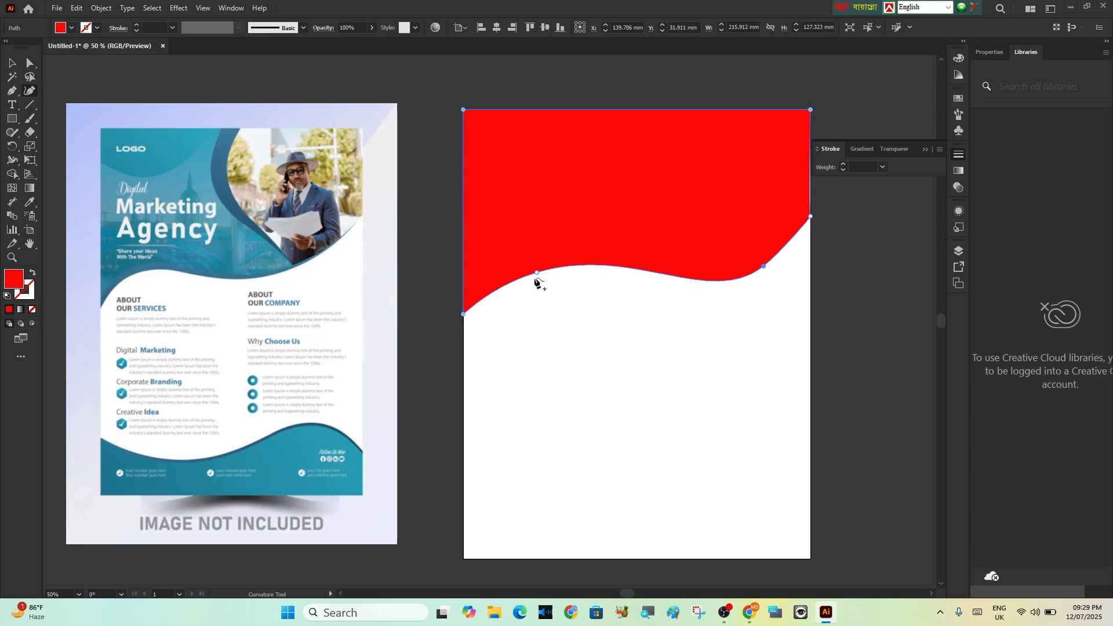
left_click_drag(535, 272, 519, 270)
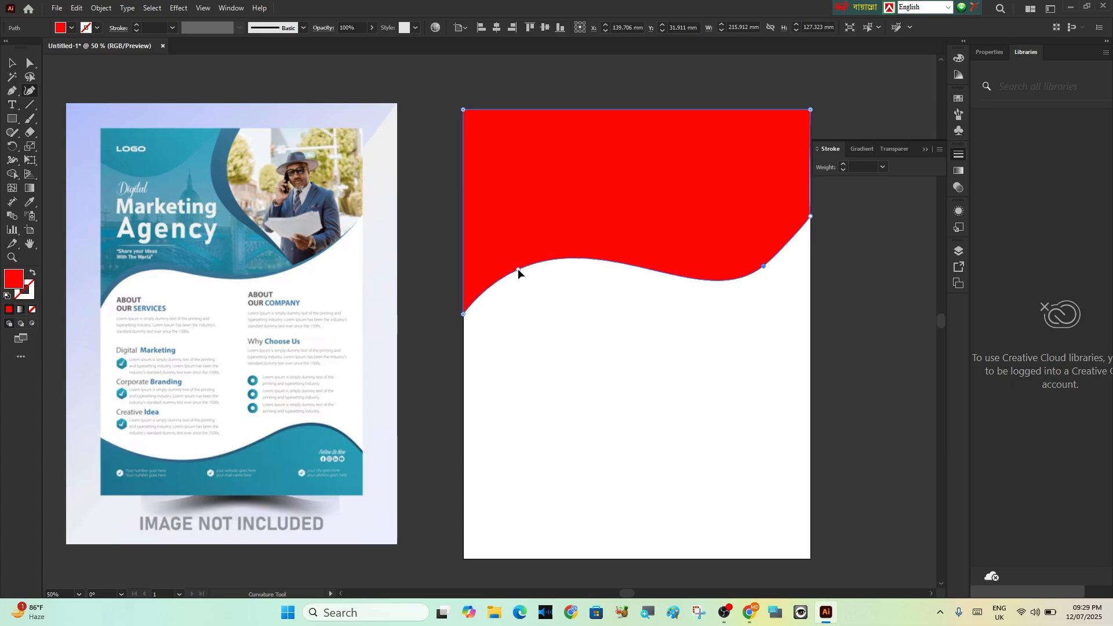
left_click_drag(764, 266, 738, 260)
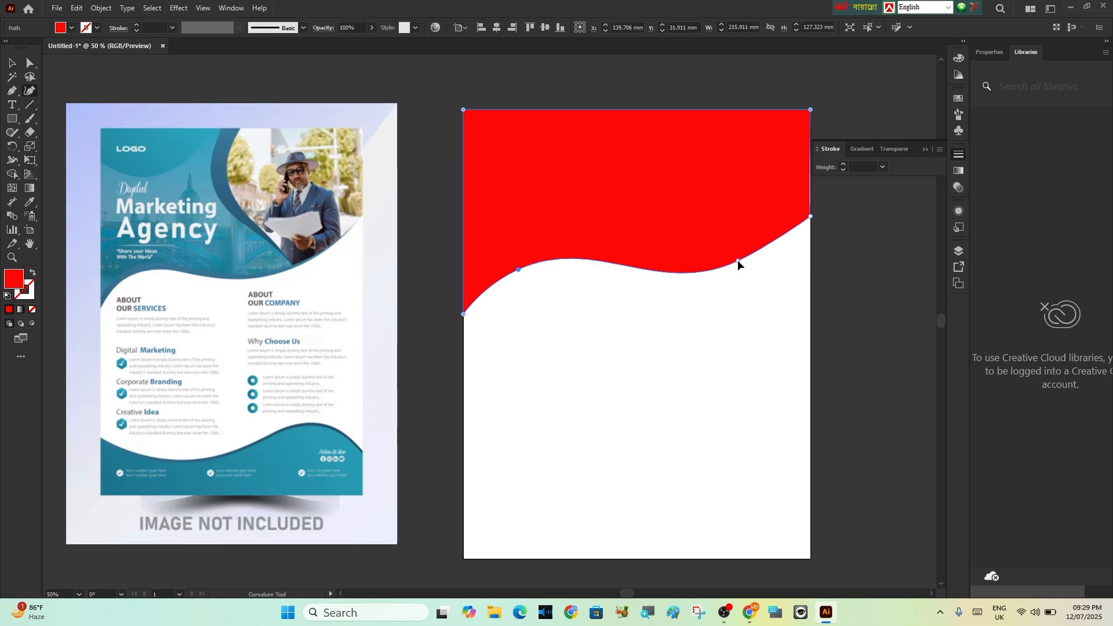
Fill the wavy header shape with light blue 08CBFF and deselect it
double_click(13, 279)
left_click_drag(787, 289, 789, 322)
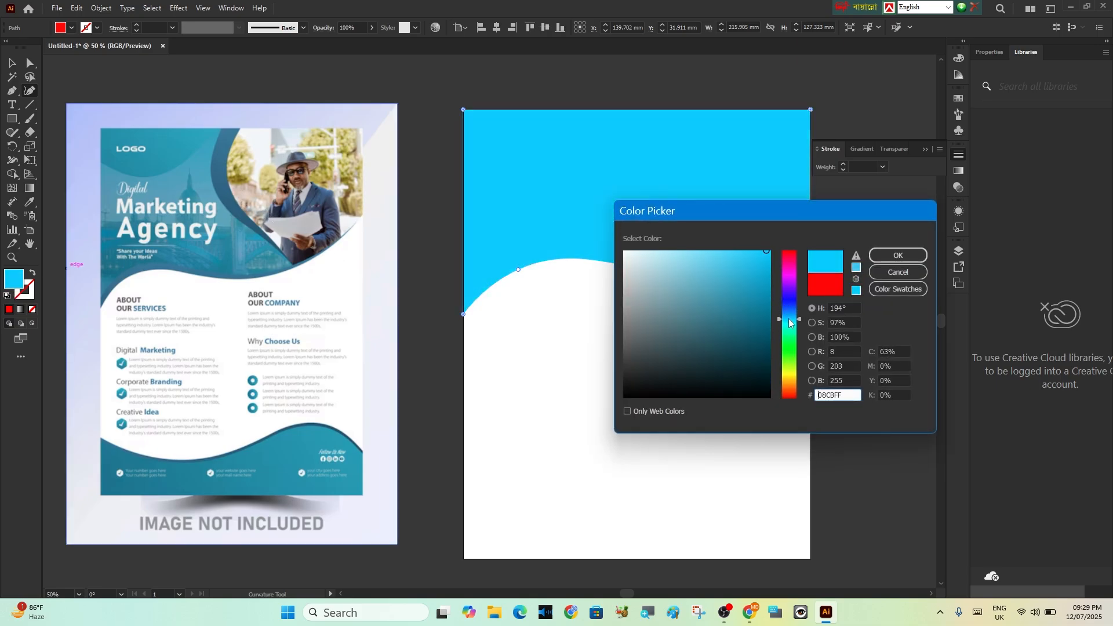
left_click(913, 256)
key("ctrl+shift+a")
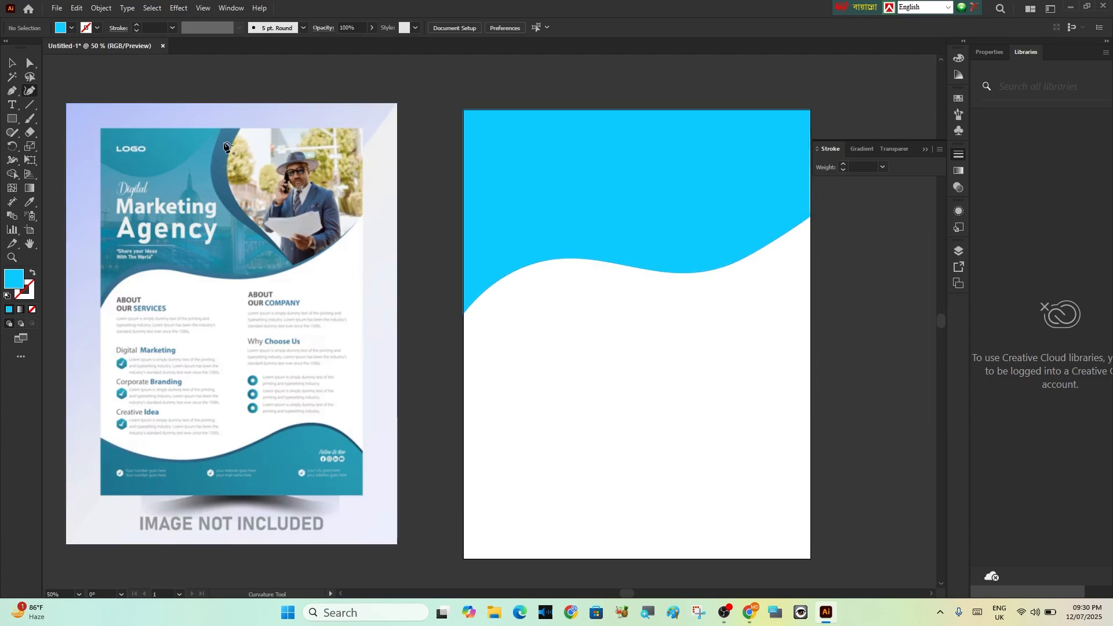
Draw a narrow Pen tool triangle, about 57 by 100 mm, from the header's top edge to its wavy lower edge, and fill it dark teal
left_click(12, 91)
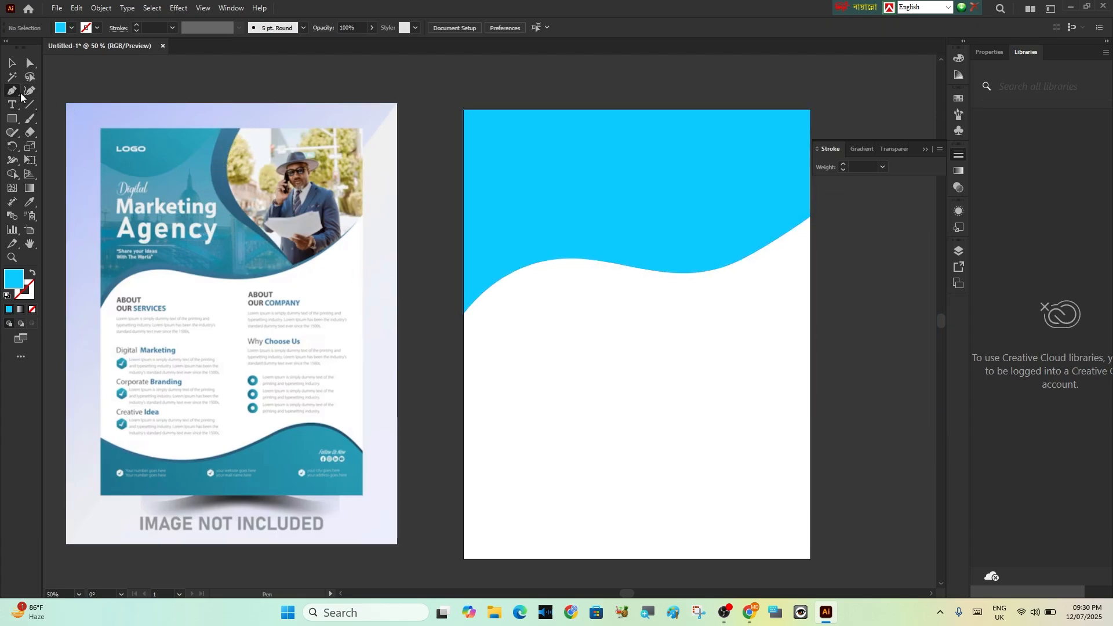
left_click(618, 109)
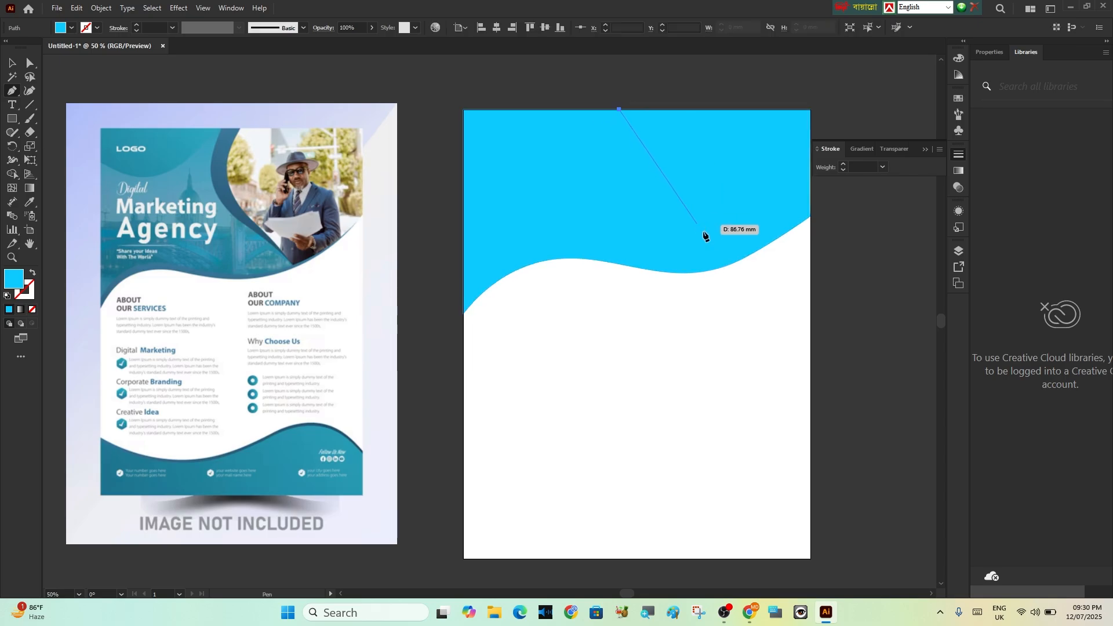
left_click(711, 270)
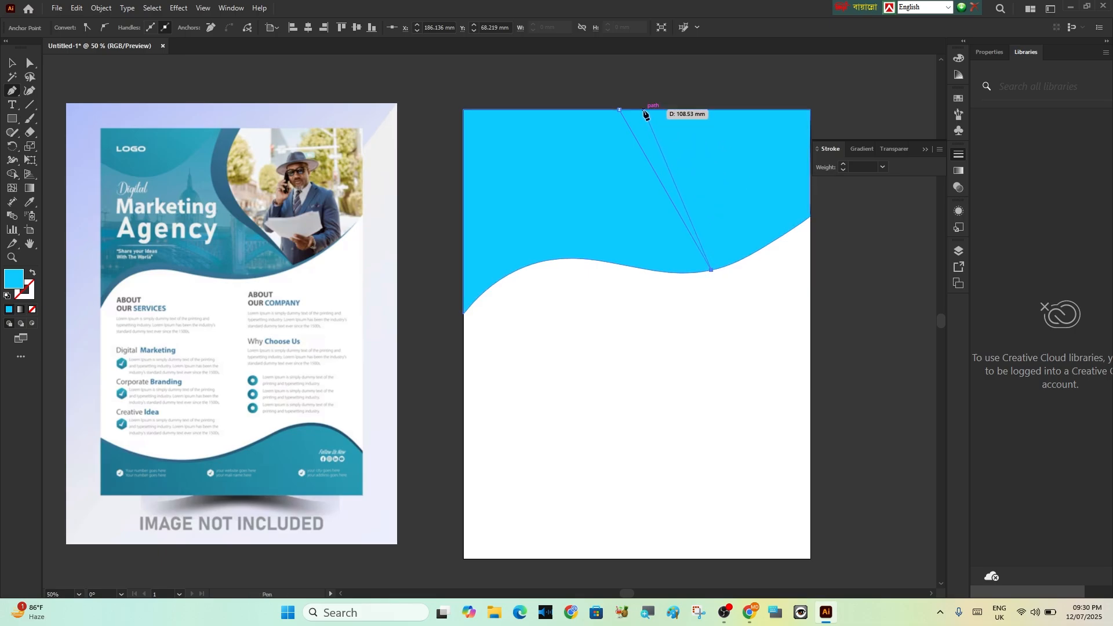
left_click(618, 110)
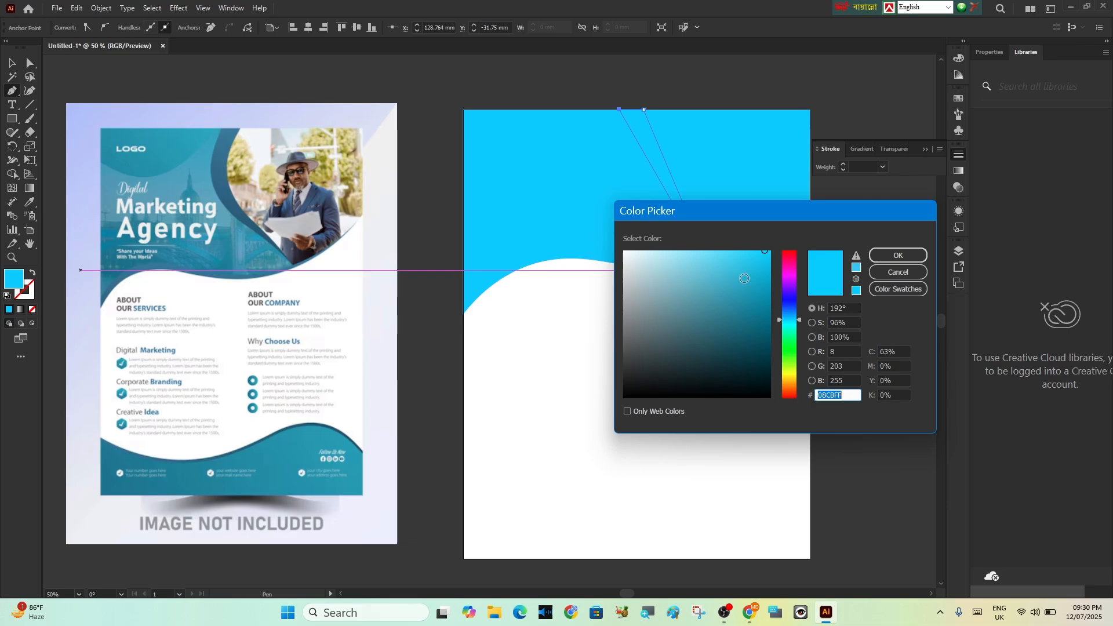
left_click_drag(770, 271, 758, 323)
left_click(898, 255)
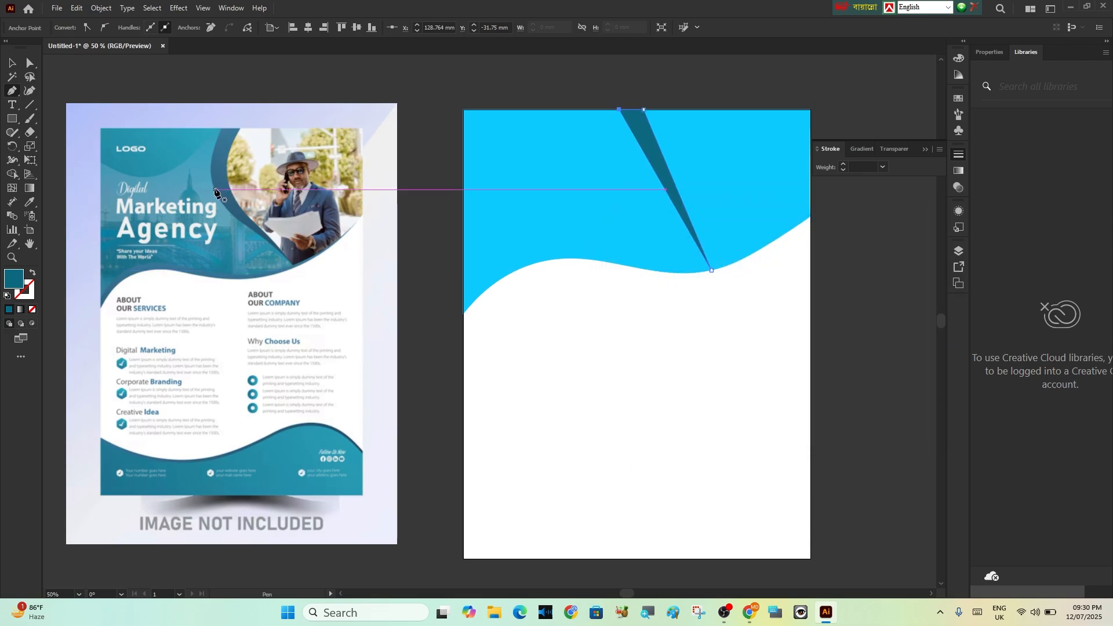
Curve both long sides of the dark teal triangle to the left with the Curvature tool, forming a tapering crescent
left_click(27, 92)
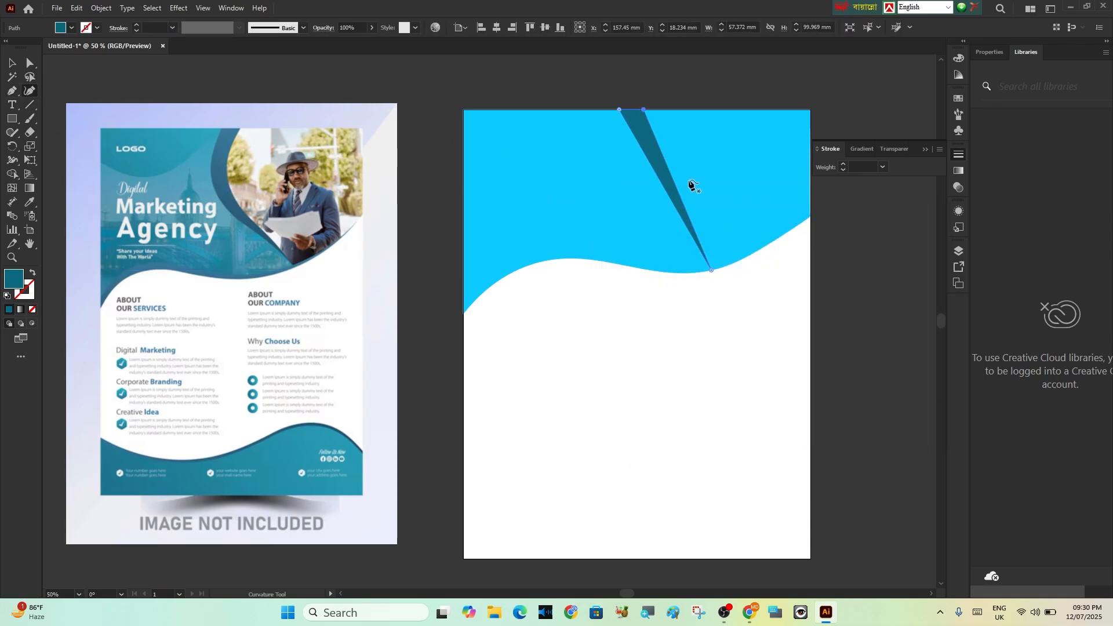
mouse_move(649, 171)
left_mouse_down()
mouse_move(619, 157)
mouse_move(638, 157)
left_mouse_up()
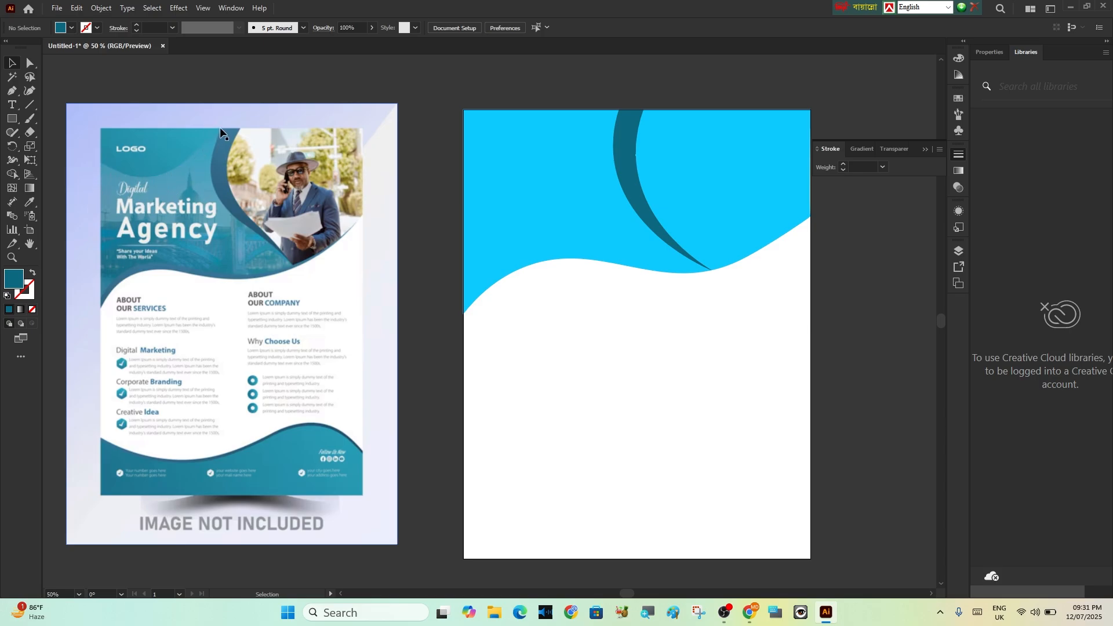
Draw a closed Pen tool triangle, about 97 by 47 mm, in the header's top-left corner, reaching the top of the crescent
key("p")
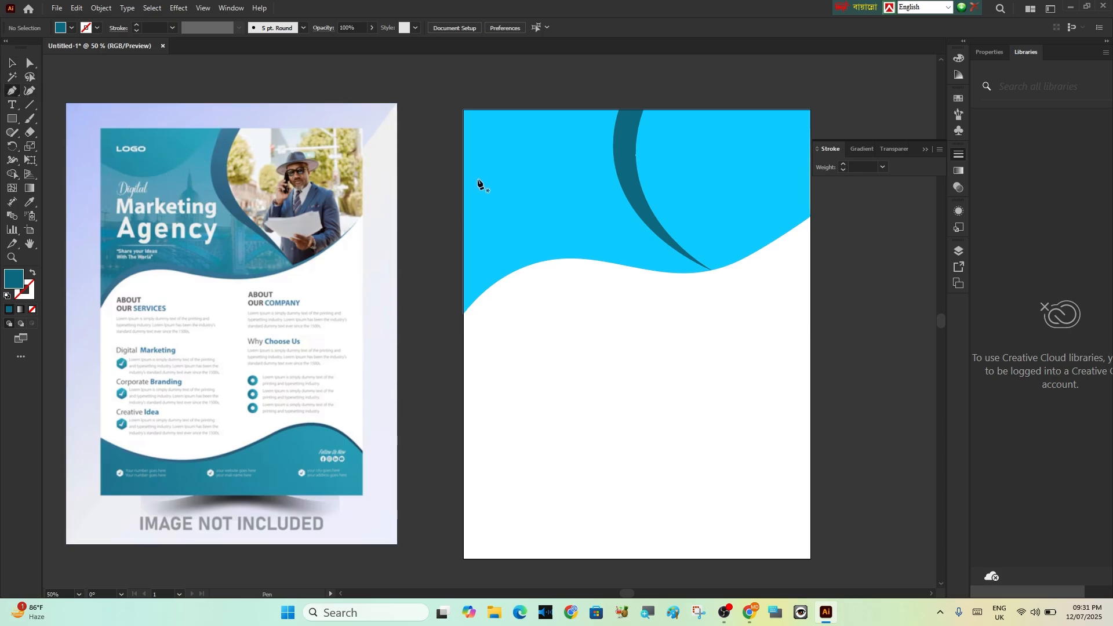
left_click(462, 184)
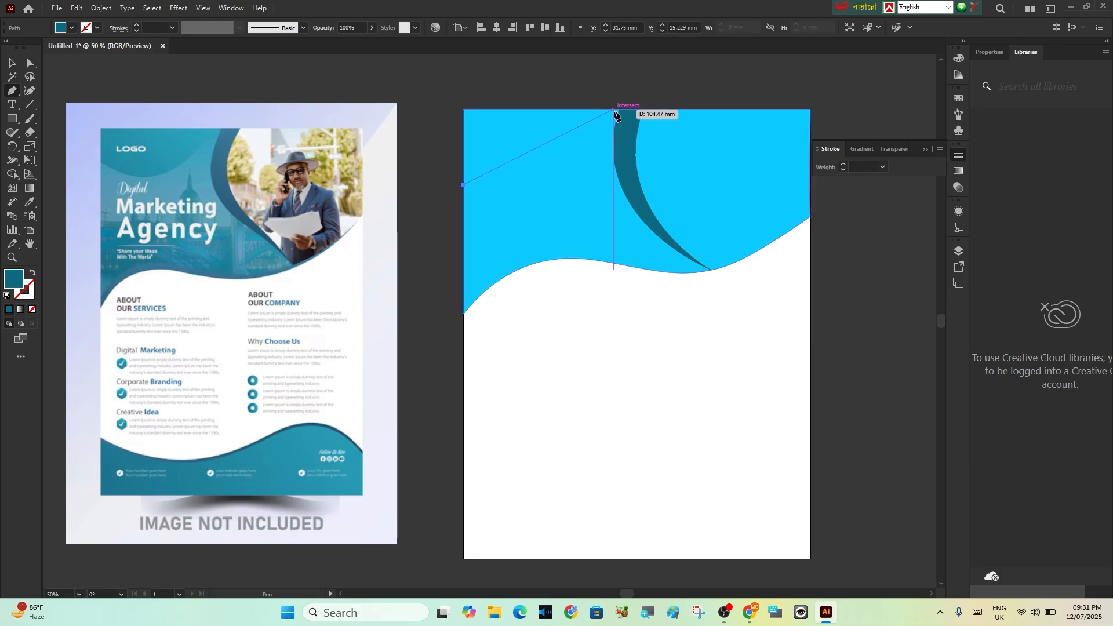
left_click(619, 108)
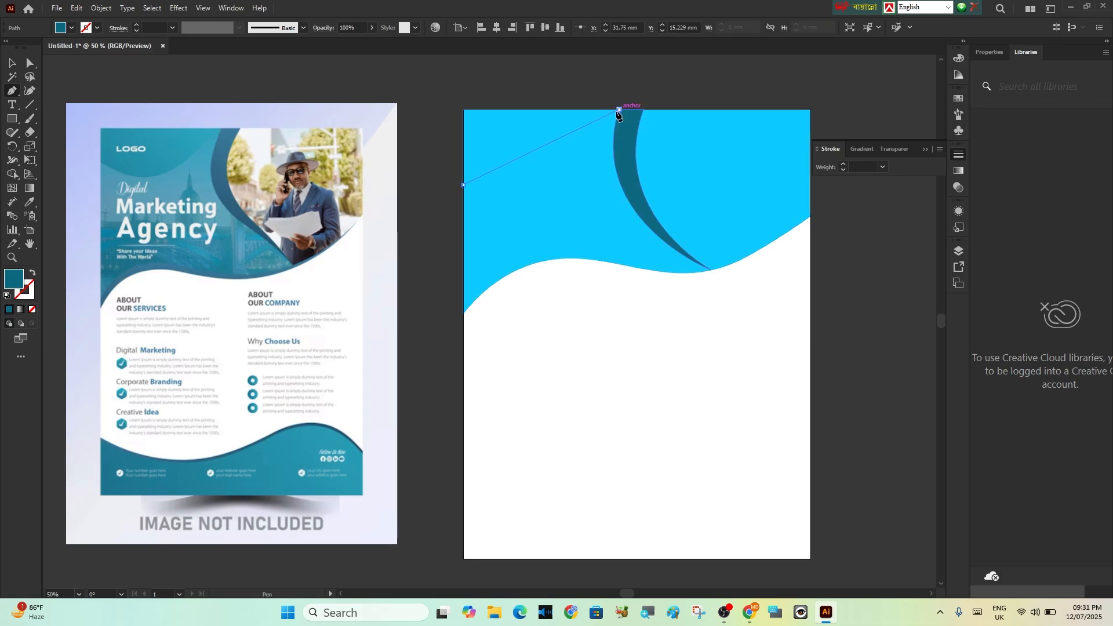
left_click(463, 109)
left_click(463, 184)
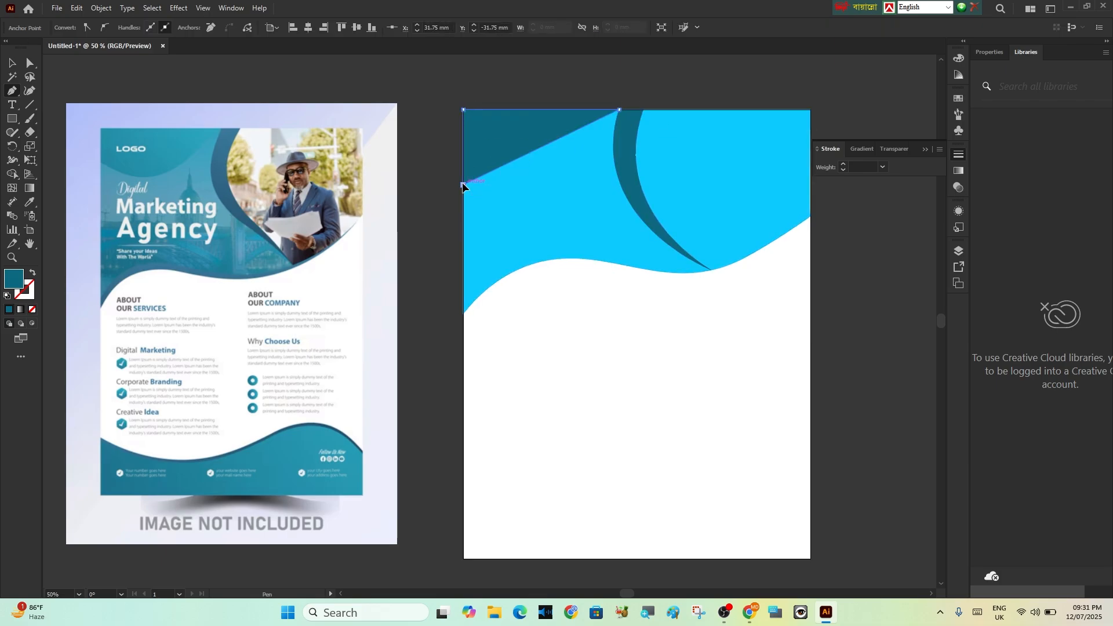
Bow the corner triangle's slanted edge outward with the Curvature tool, making a rounded corner shape
left_click(28, 93)
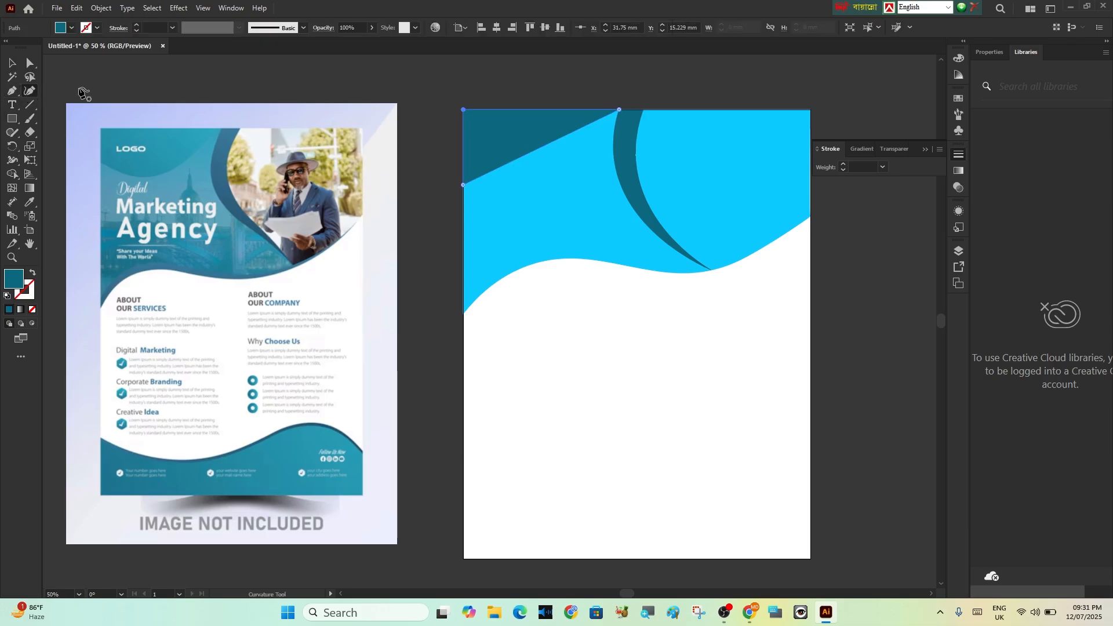
left_click_drag(533, 152, 537, 185)
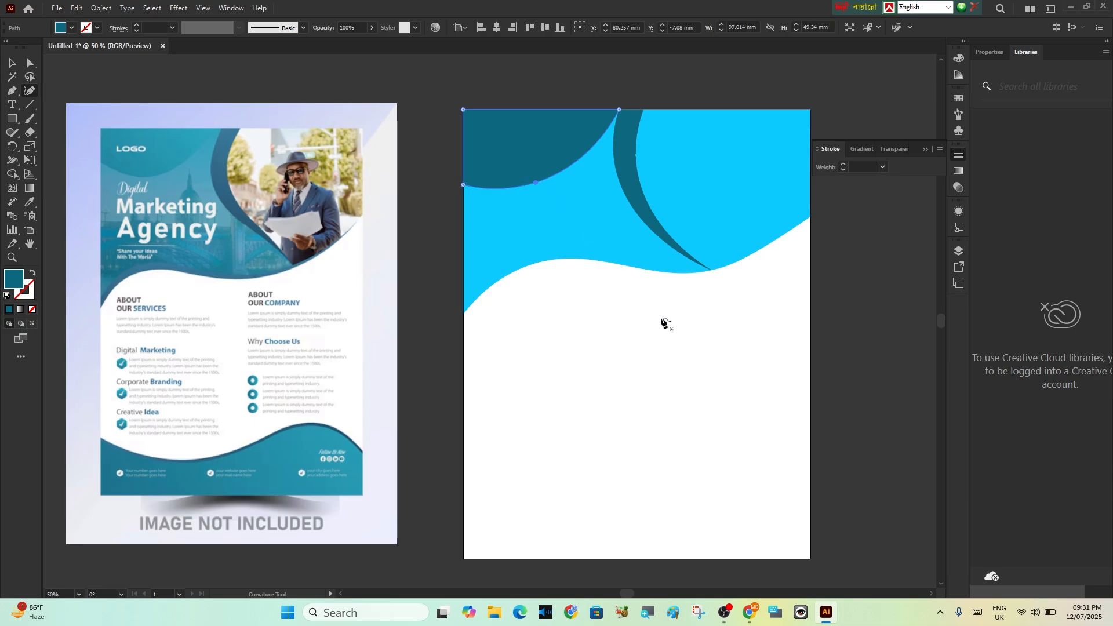
left_click(13, 64)
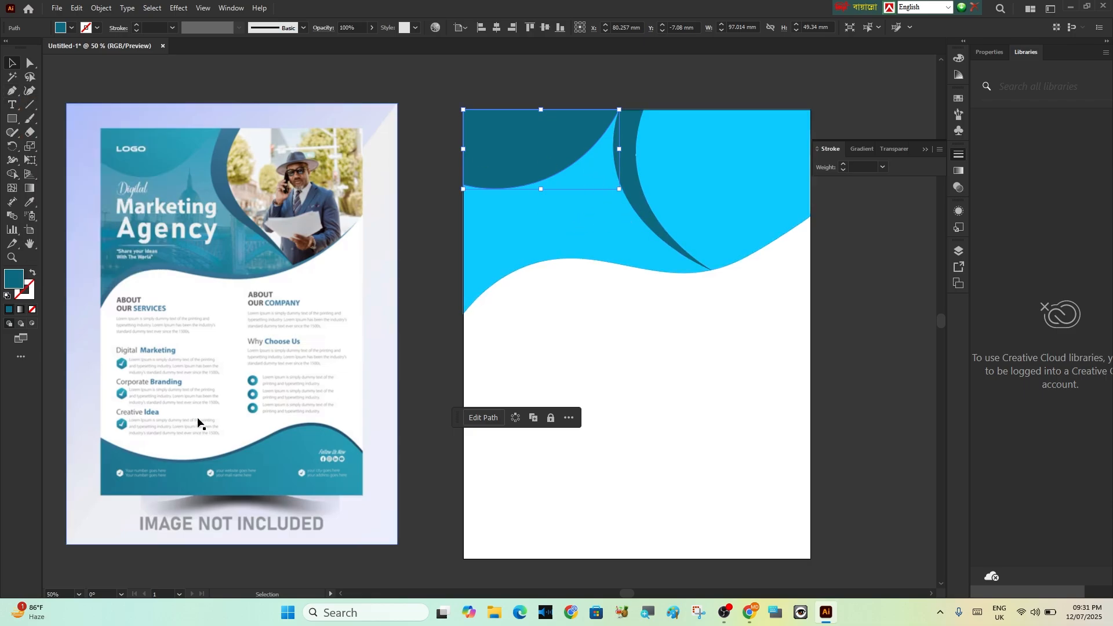
Draw a dark teal rectangle, about 216 by 48 mm, across the full width of the artboard's bottom edge
left_click(13, 119)
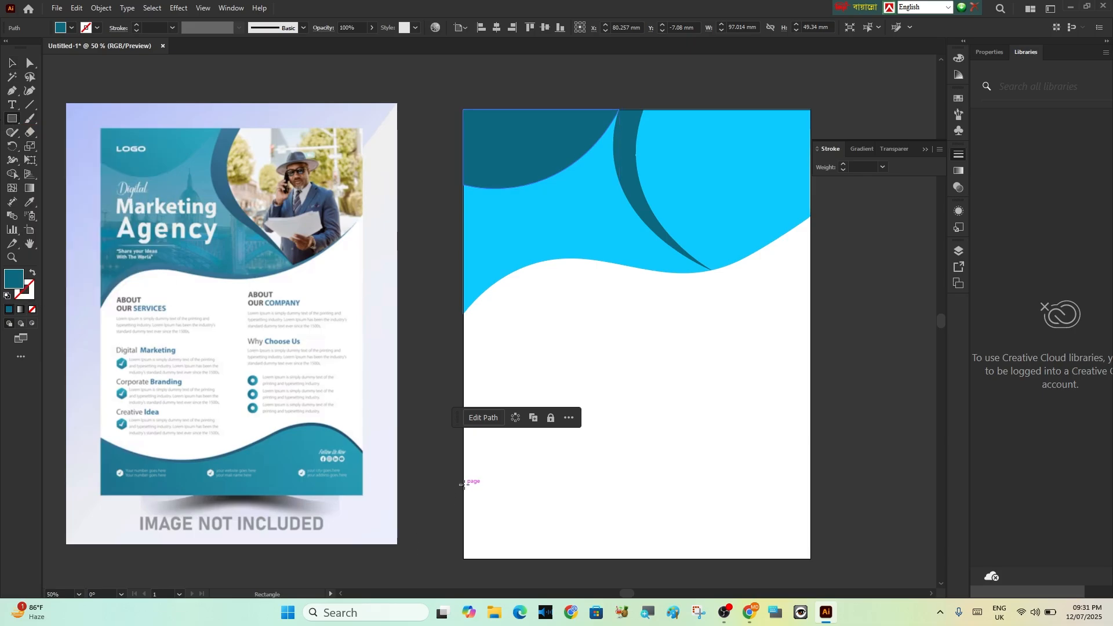
mouse_move(467, 484)
left_mouse_down()
mouse_move(485, 509)
mouse_move(649, 547)
mouse_move(811, 558)
left_mouse_up()
key("ctrl+z")
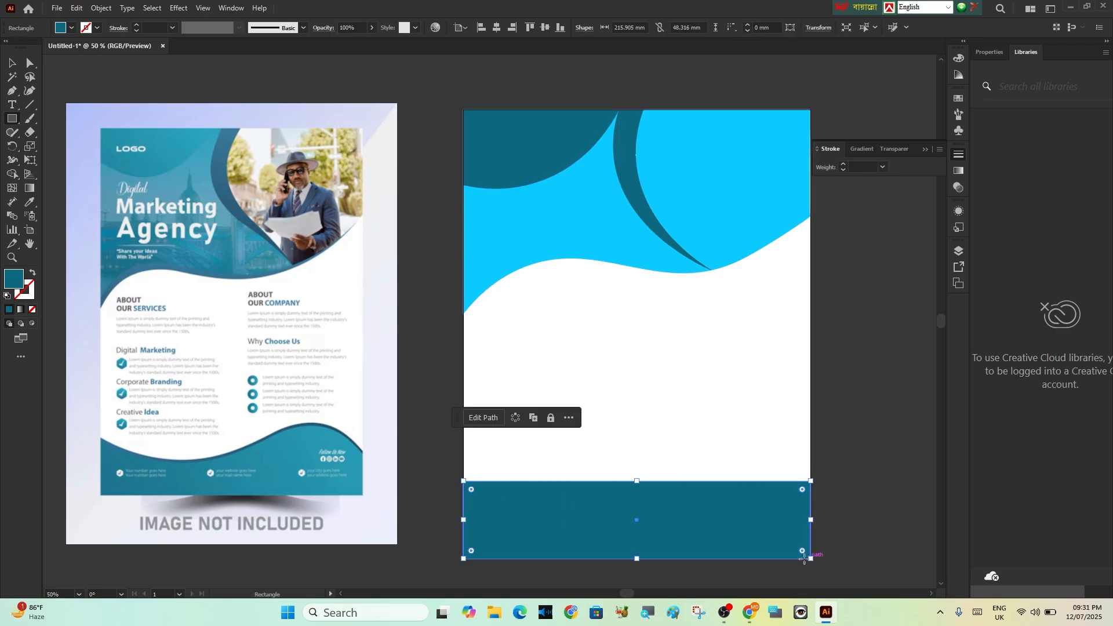
Bend the footer rectangle's upper edge into a wave with the Curvature tool, dipping on the left and arching up on the right
left_click(31, 93)
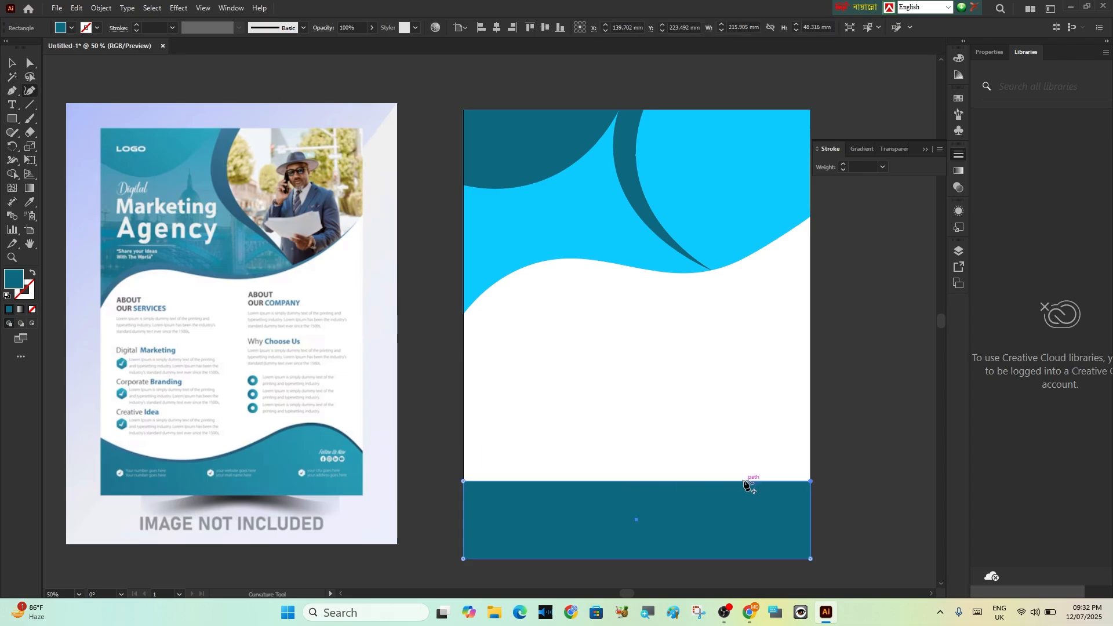
left_click_drag(745, 481, 751, 452)
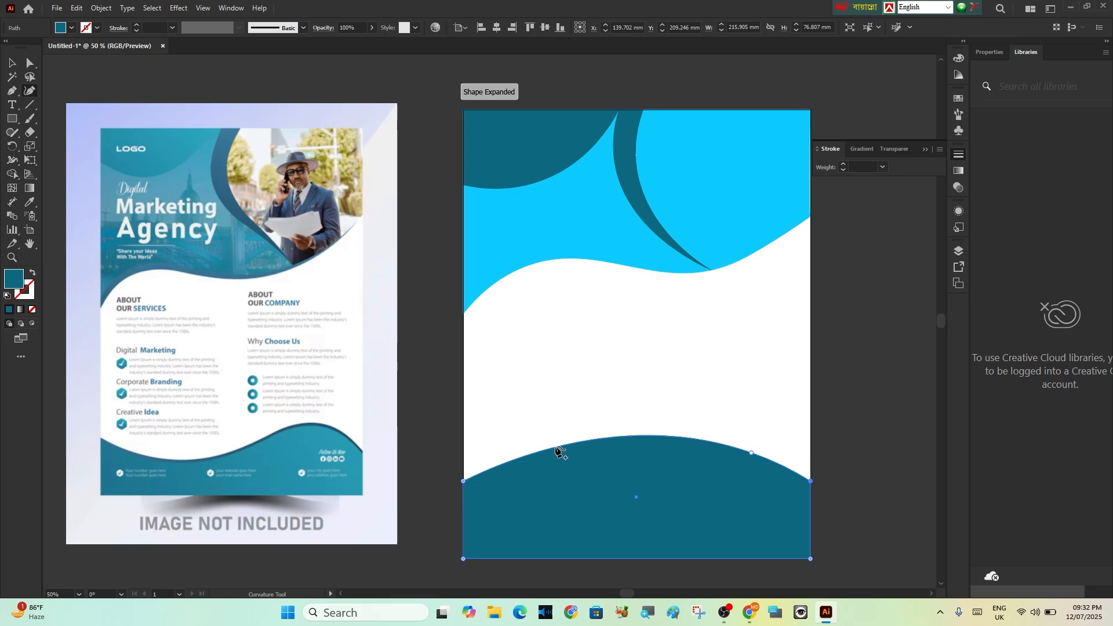
left_click_drag(574, 447, 571, 506)
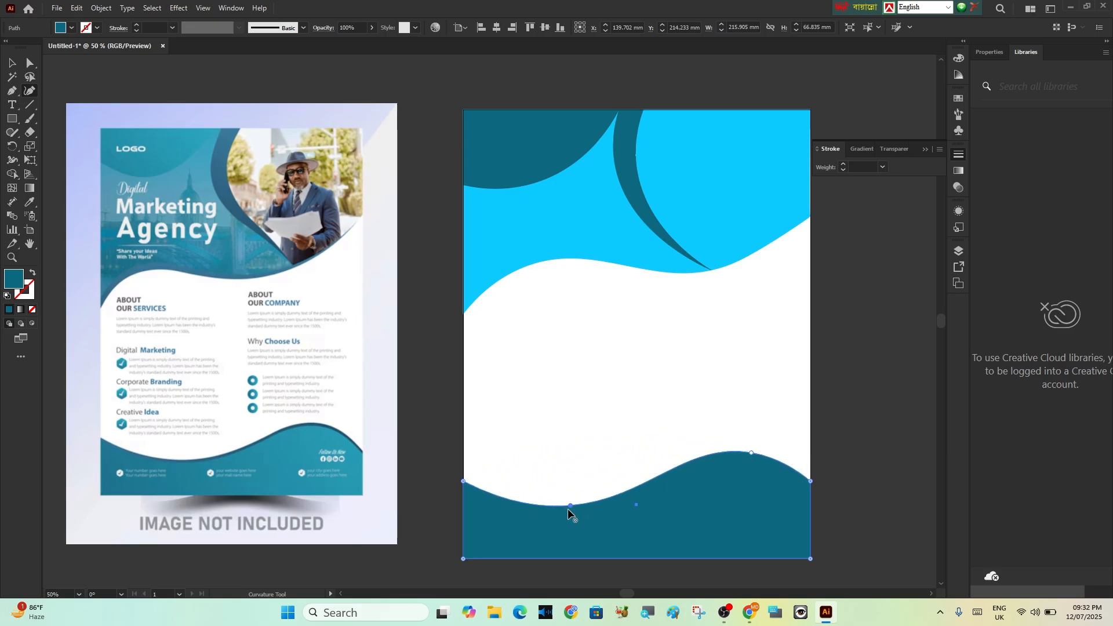
left_click(11, 63)
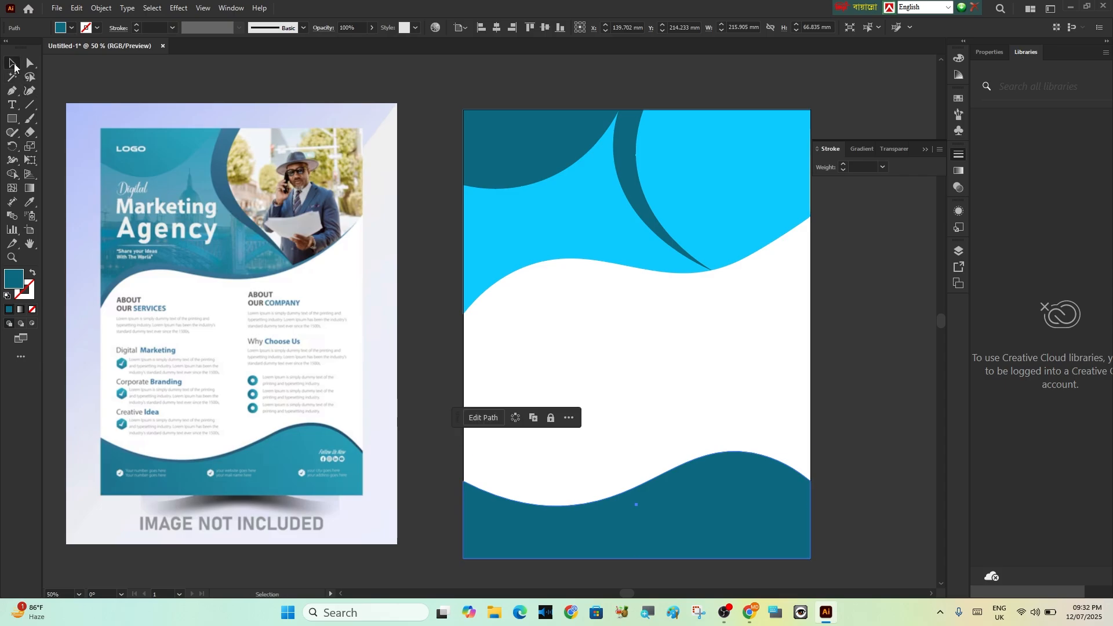
Duplicate the footer wave in place, lower the front copy's upper edge slightly, and select the original wave behind it
key("a")
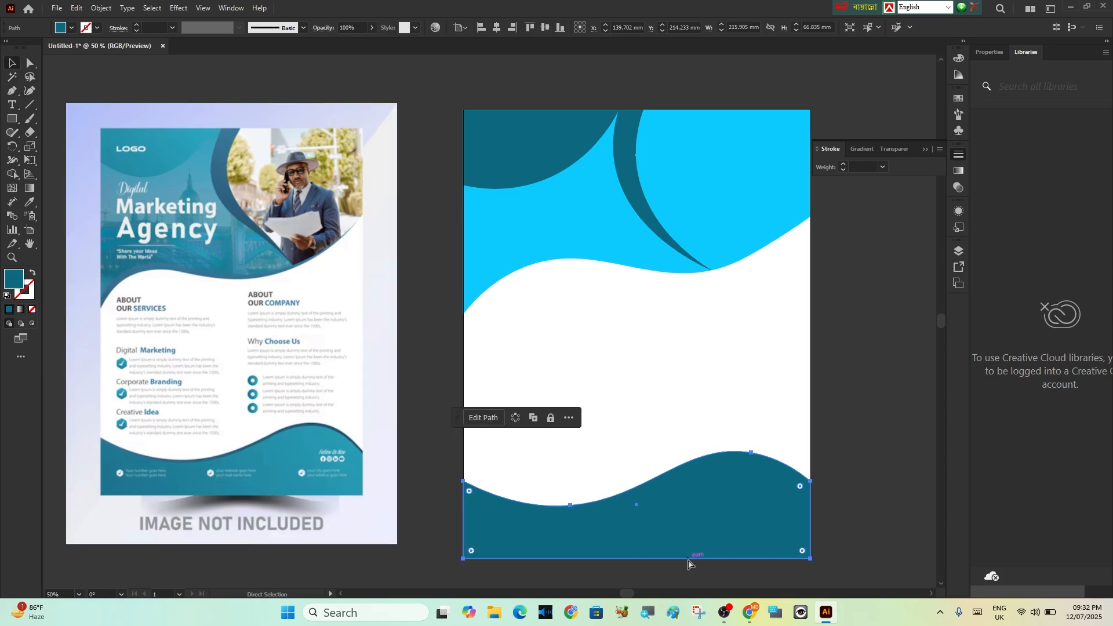
key("v")
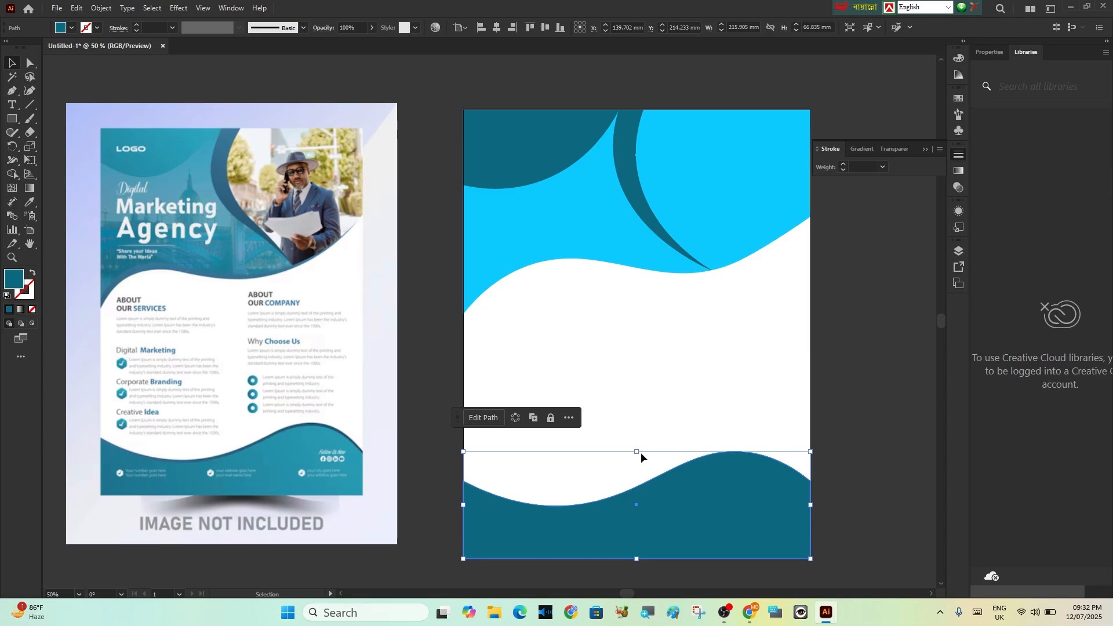
left_click_drag(637, 453, 635, 459)
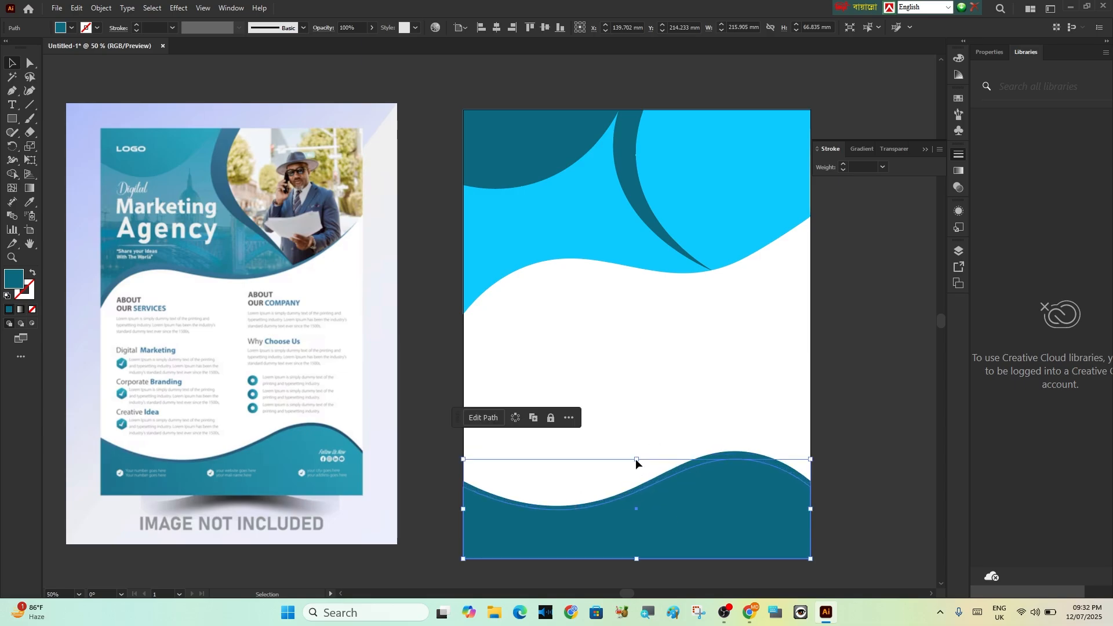
key("ctrl+z")
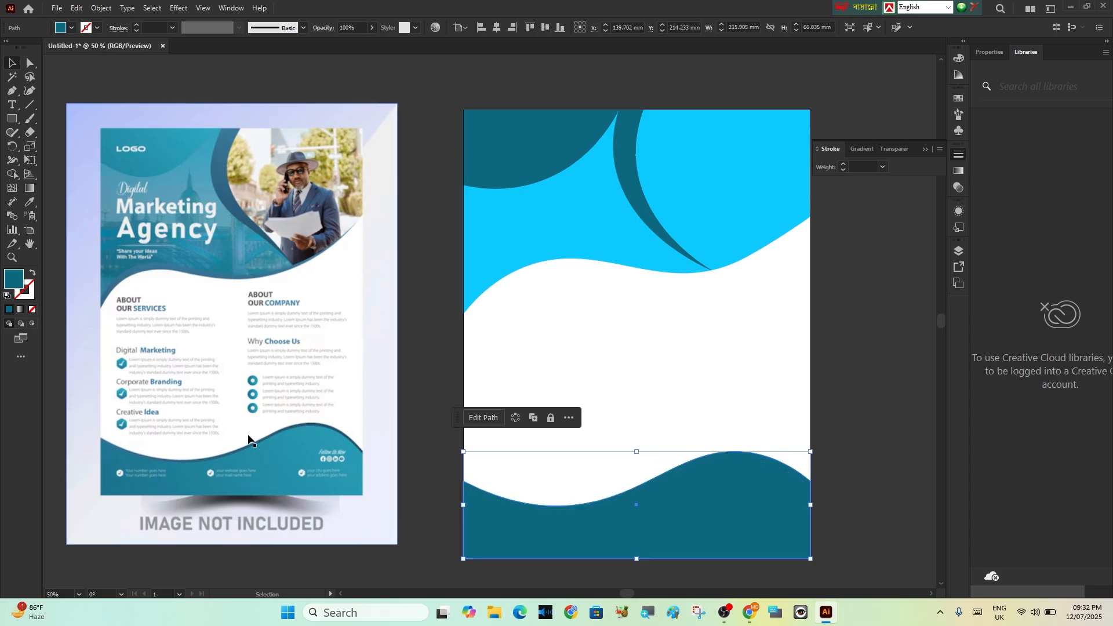
Fill the footer wave at the back with very dark teal 08373F and deselect it
double_click(14, 280)
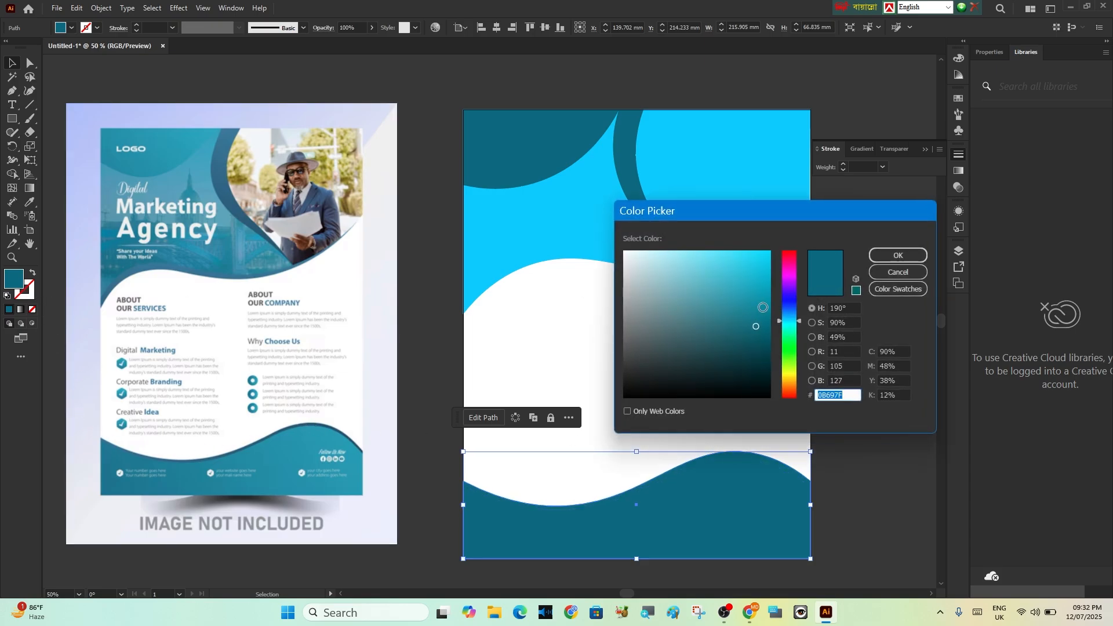
left_click_drag(760, 310, 751, 361)
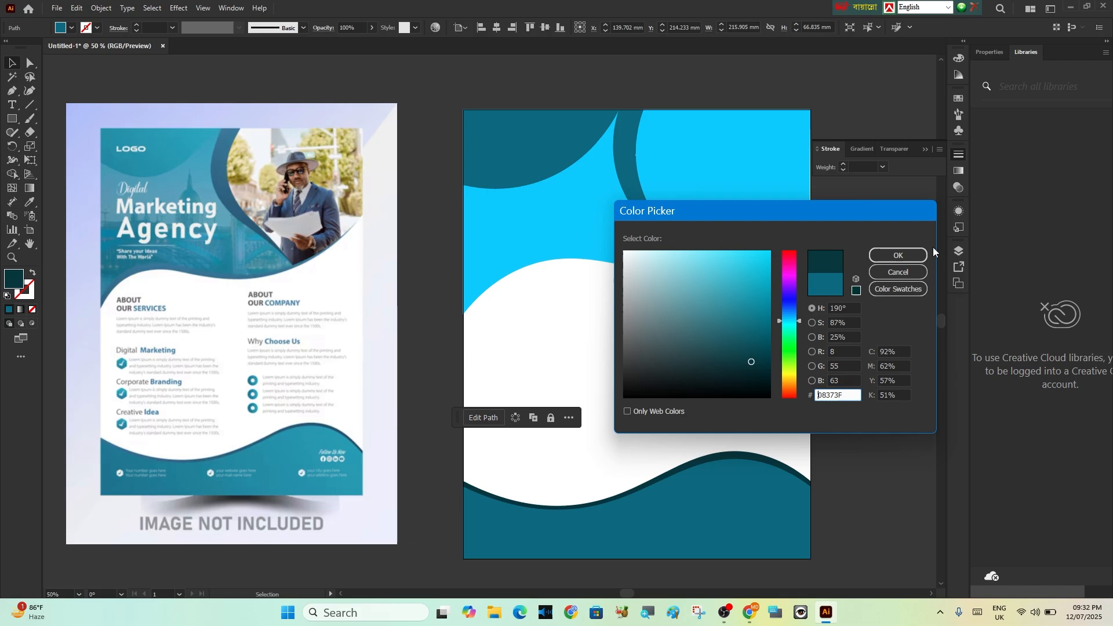
left_click(903, 255)
left_click(899, 336)
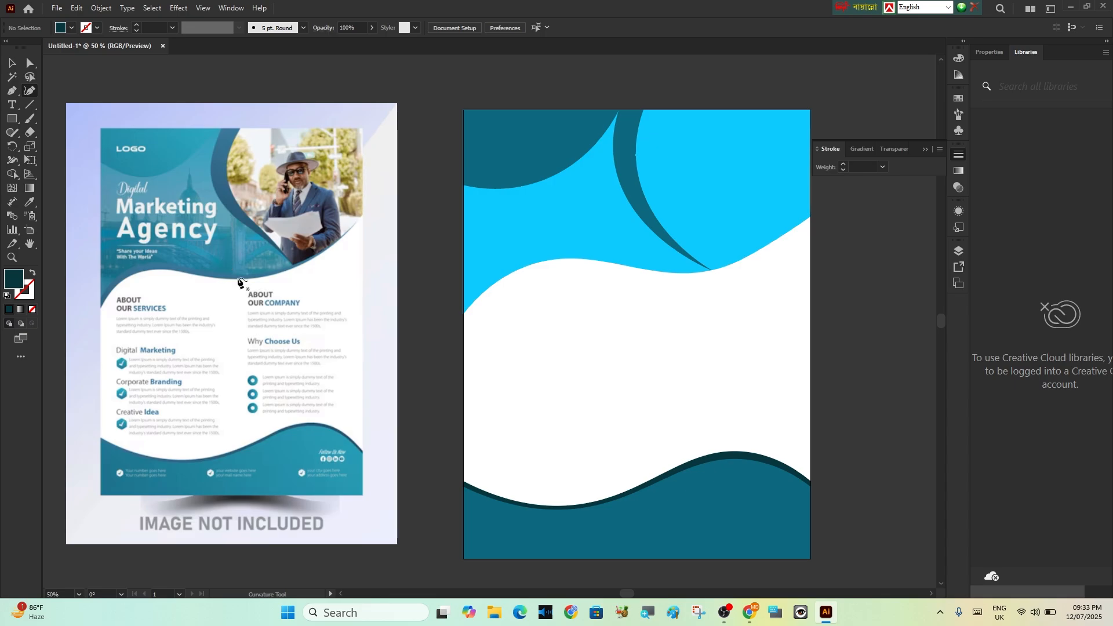
Switch to Chrome and search Google Images for "apple logo"
left_click(749, 612)
key("BackSpace")
key("BackSpace")
key("BackSpace")
key("BackSpace")
key("BackSpace")
key("BackSpace")
key("BackSpace")
key("BackSpace")
key("BackSpace")
key("BackSpace")
key("BackSpace")
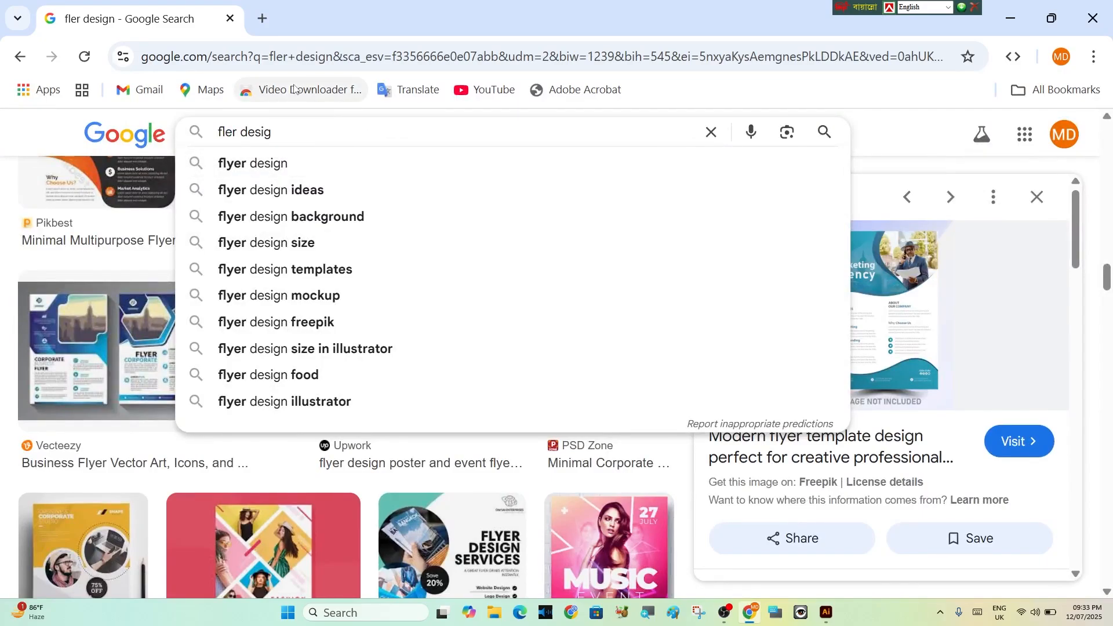
type("ap")
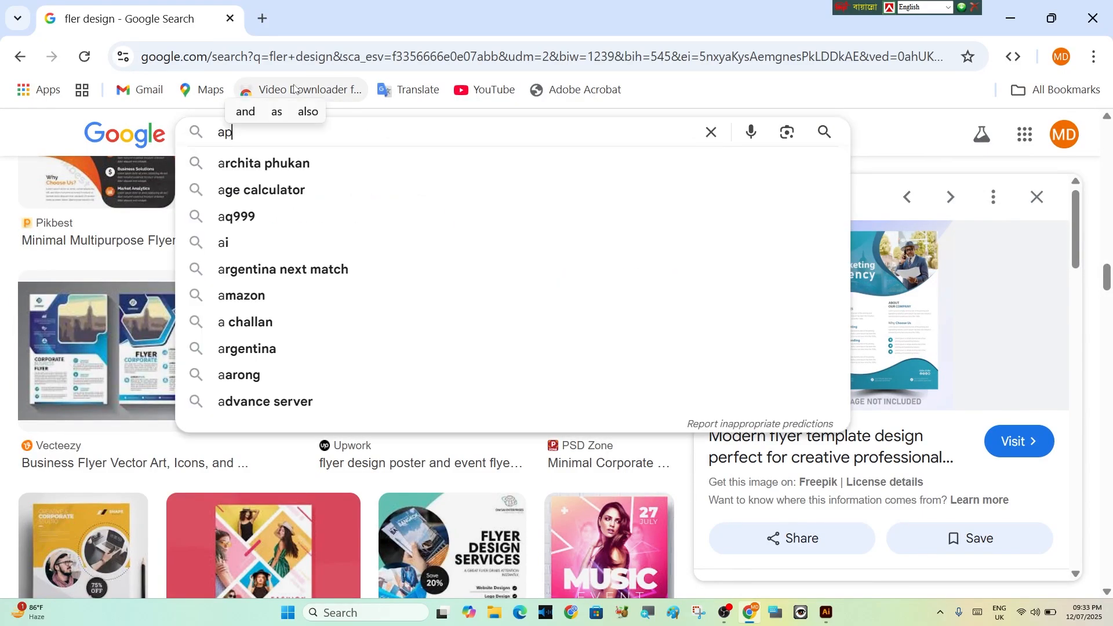
type("ple")
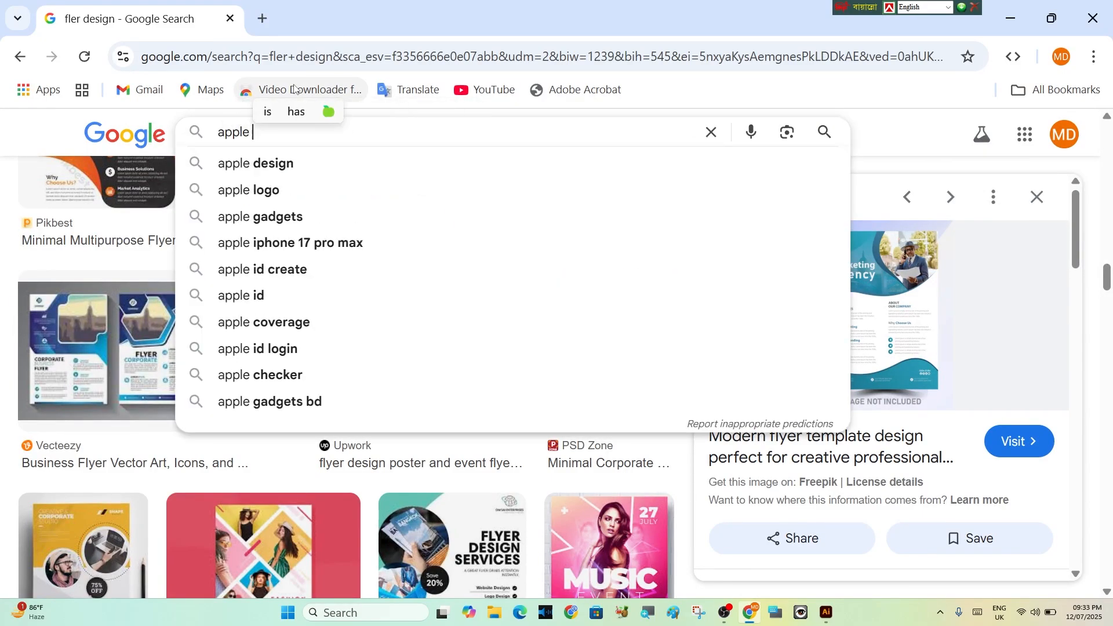
left_click(283, 190)
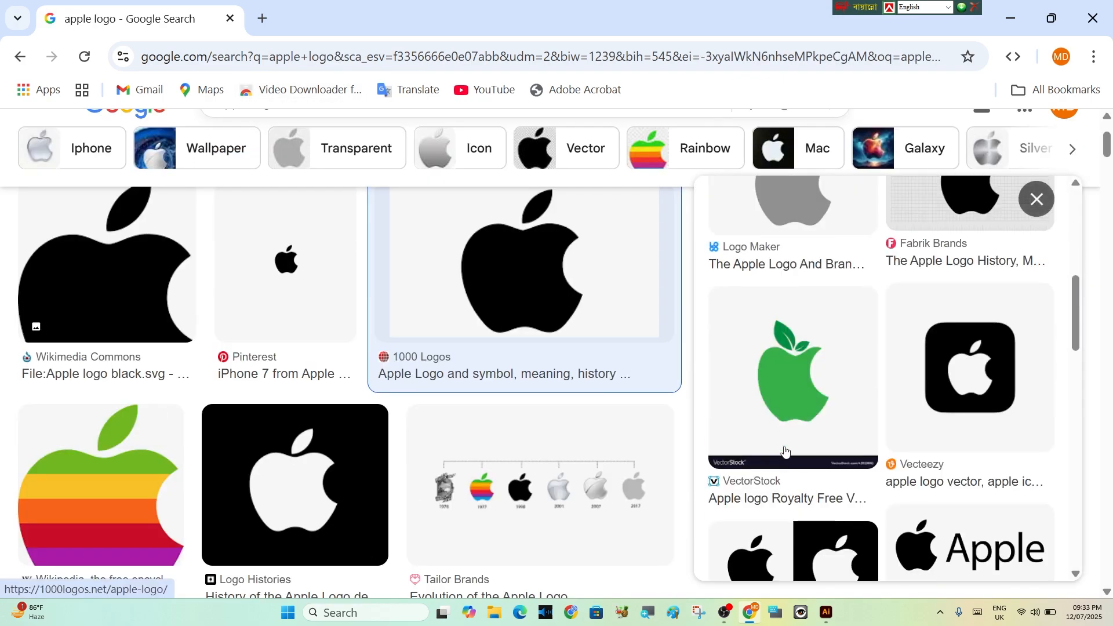
Open the white-on-black Apple logo result from Logo Histories and copy its image
scroll(786, 451, "down", 6)
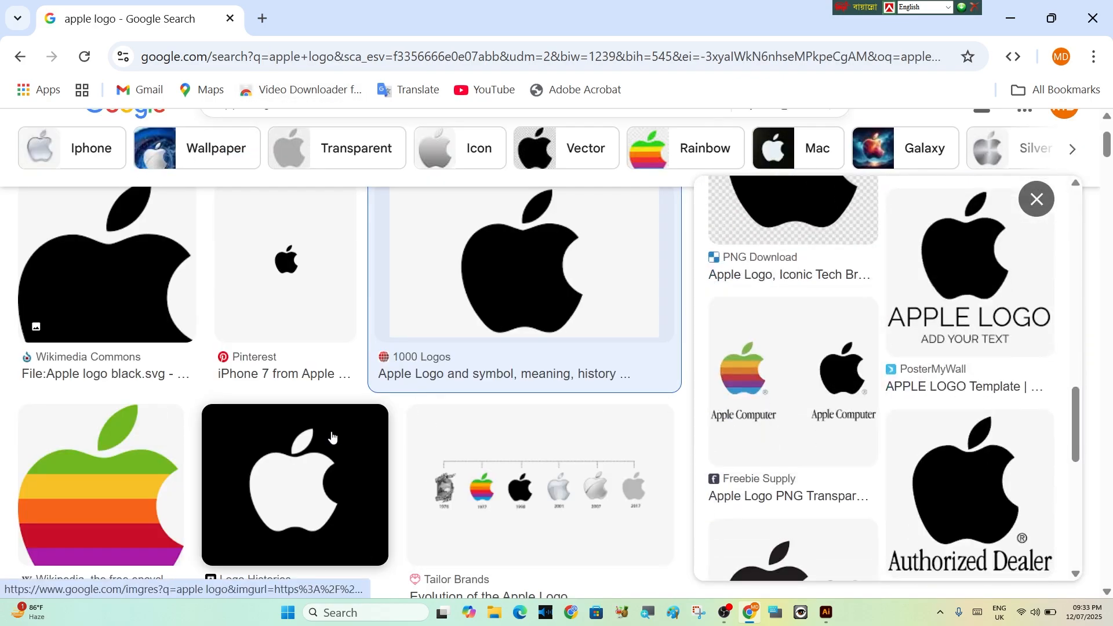
scroll(320, 445, "down", 3)
left_click(278, 324)
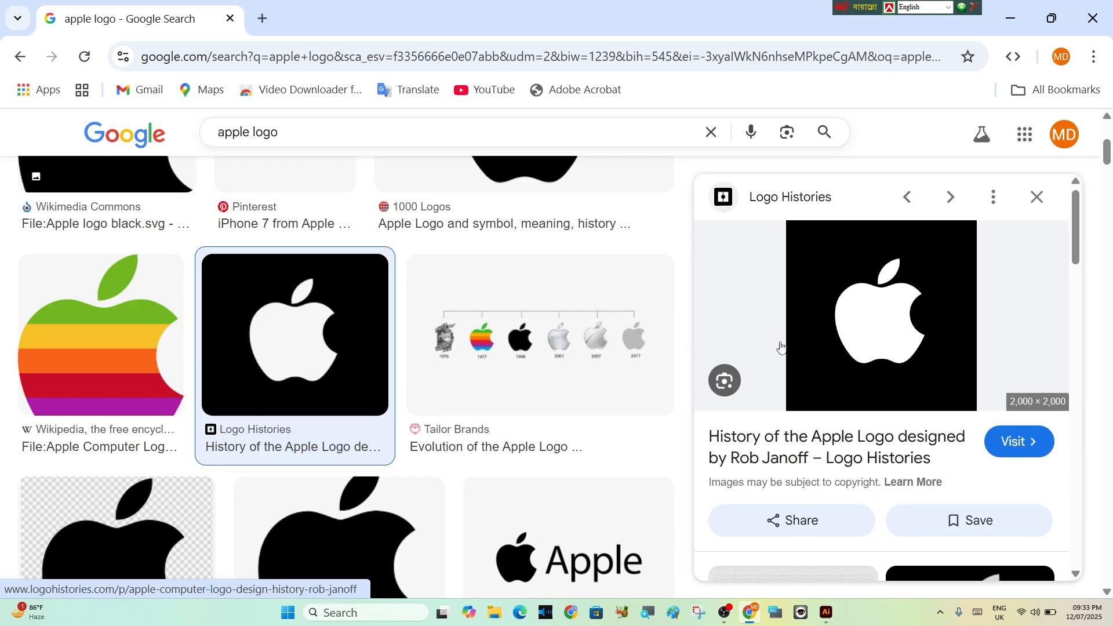
right_click(874, 326)
left_click(763, 480)
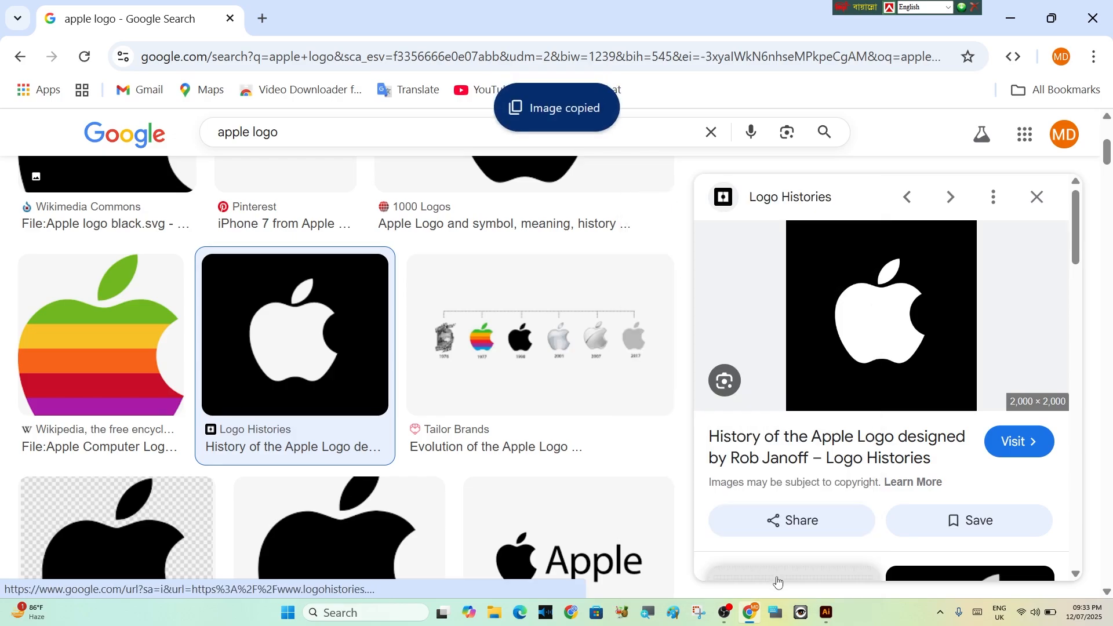
Switch back to Illustrator, paste the Apple logo image, scale it down to about 94 mm square over the artboard, and deselect it
left_click(724, 613)
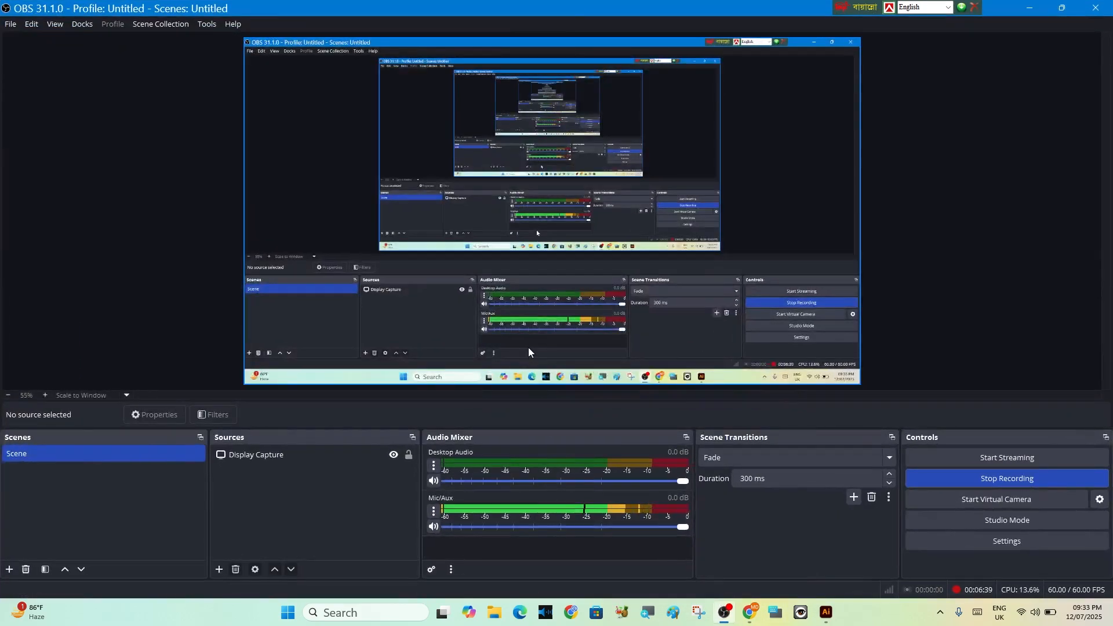
left_click(826, 612)
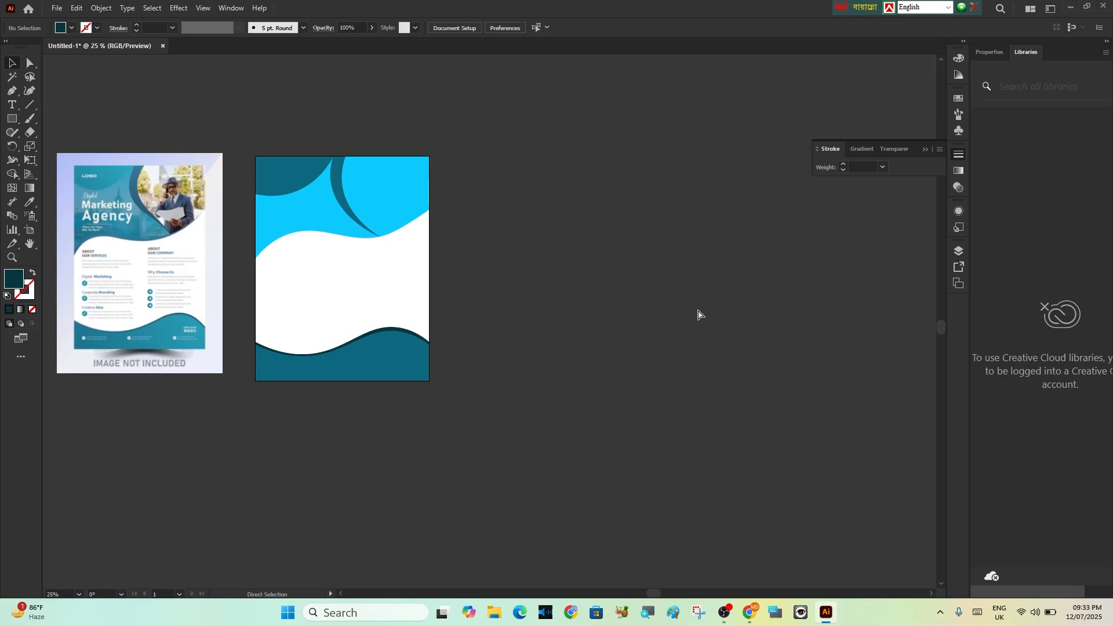
key("ctrl+v")
scroll(698, 315, "down", 3)
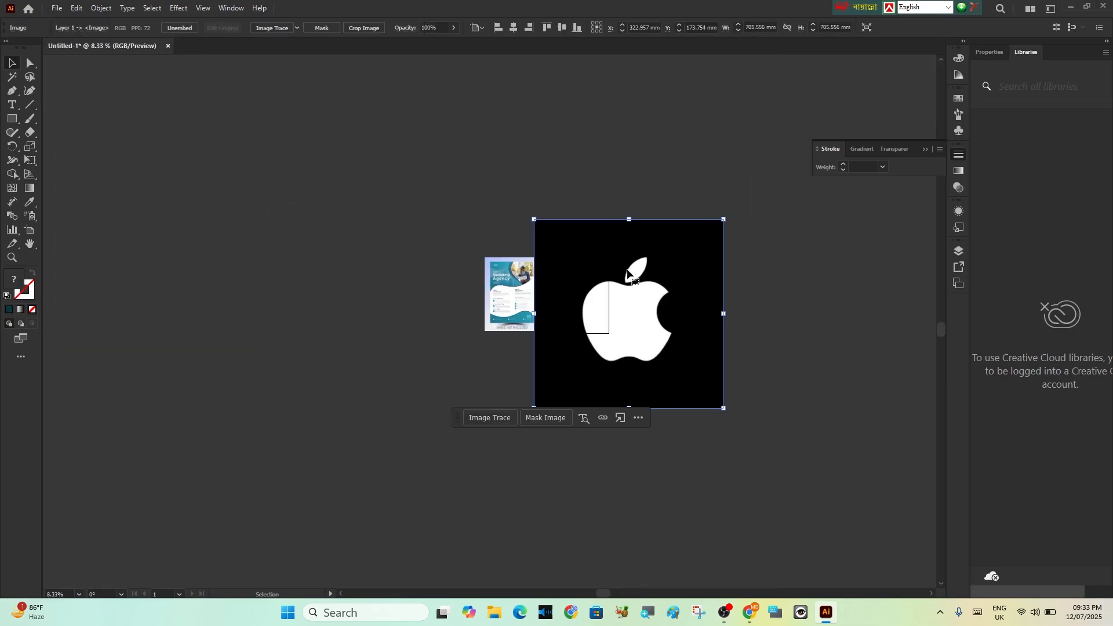
left_click_drag(531, 220, 582, 313)
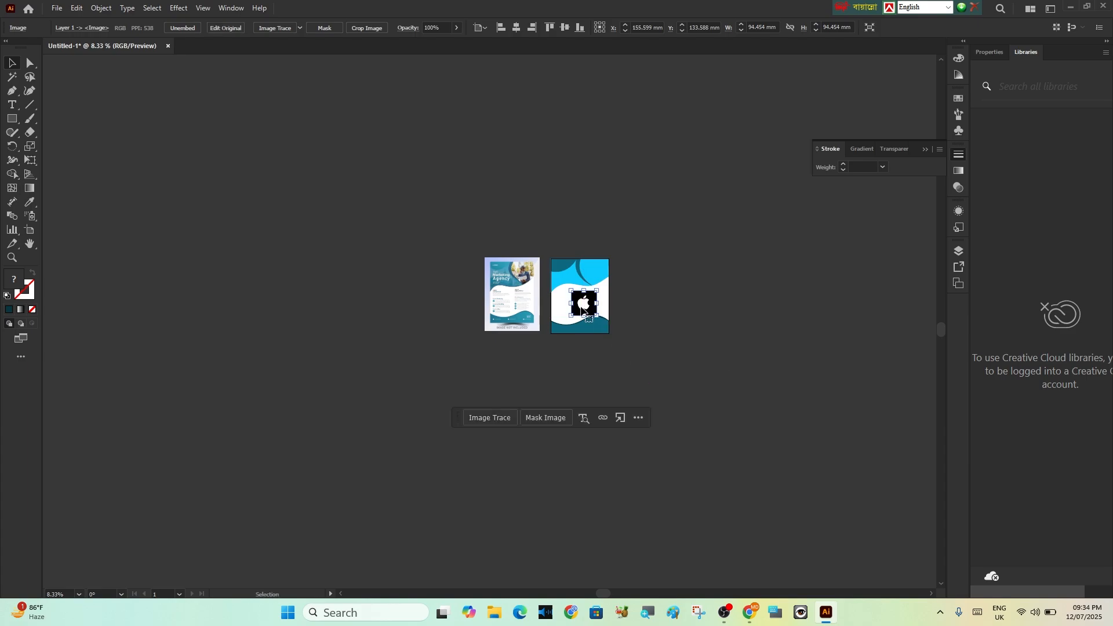
scroll(583, 313, "up", 6)
key("ctrl+shift+a")
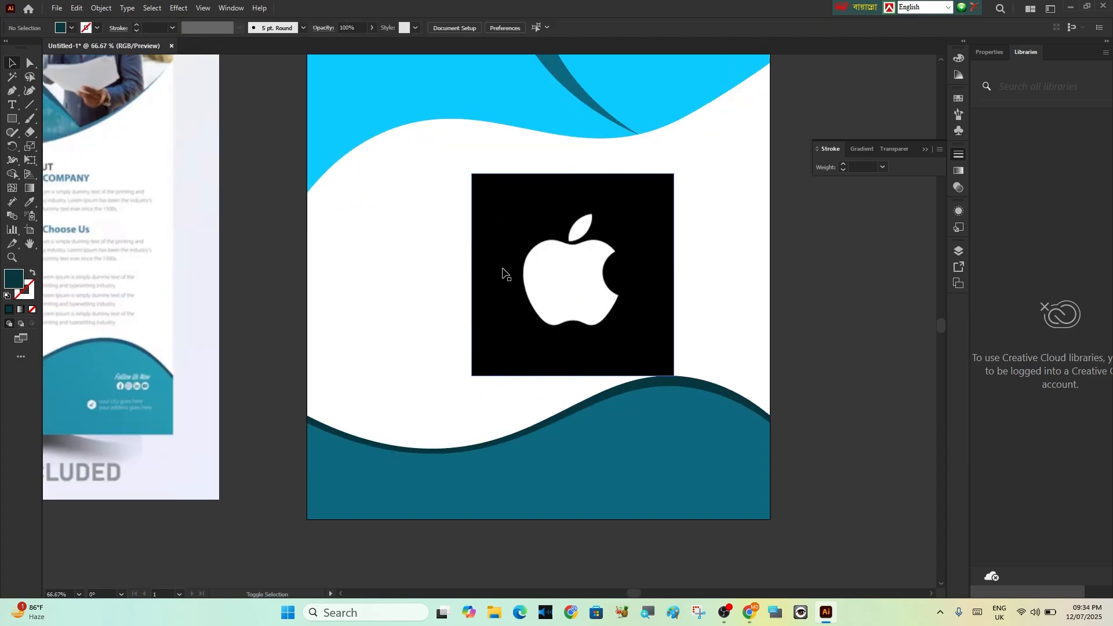
Move the Apple logo image up over the header's dark teal corner shape, centred at about X 84 mm, Y 10 mm
left_click(653, 240)
left_click_drag(652, 240, 574, 202)
scroll(528, 199, "up", 2)
scroll(528, 199, "down", 2)
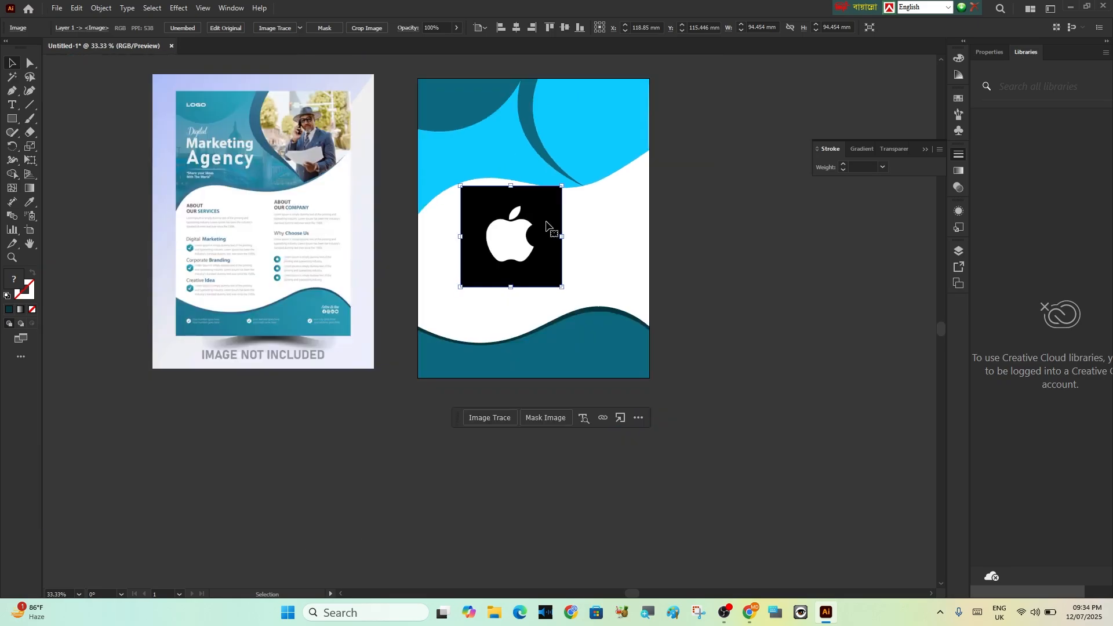
left_click_drag(547, 247, 488, 141)
scroll(490, 151, "down", 1)
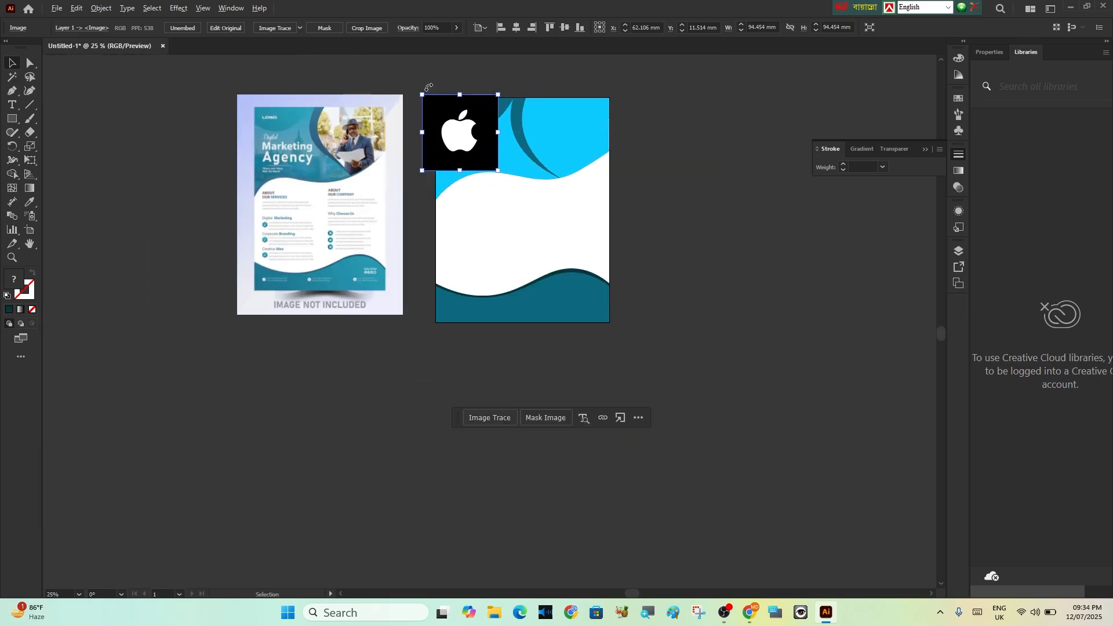
scroll(428, 87, "up", 4)
left_click_drag(535, 181, 586, 177)
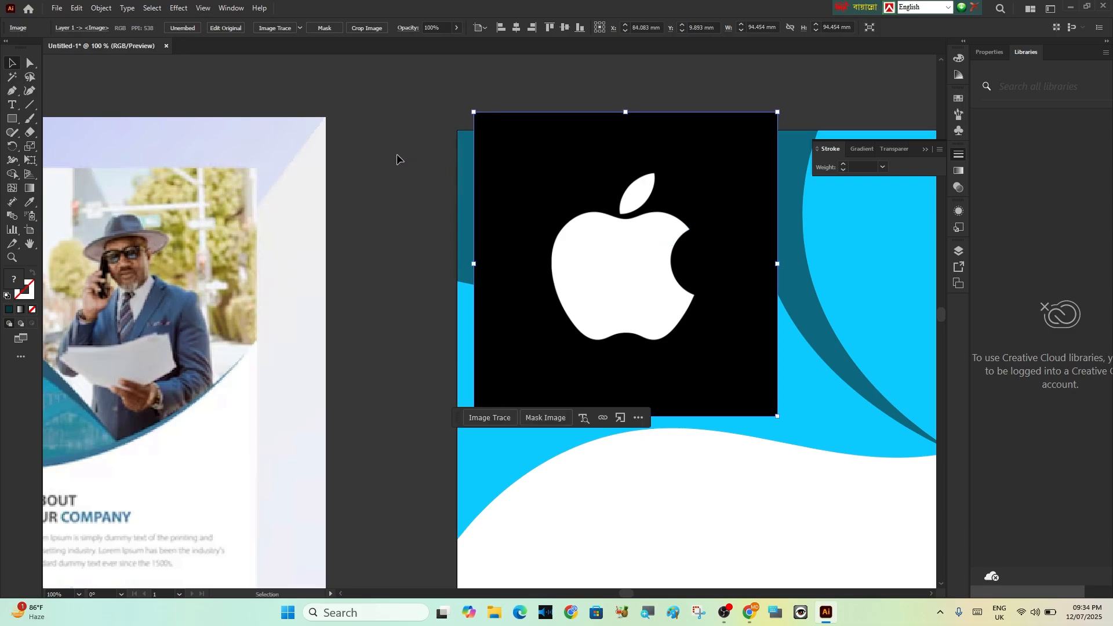
Move the Apple logo image up so it is centred at about X 63 mm, Y 4 mm, and deselect it
left_click(293, 136)
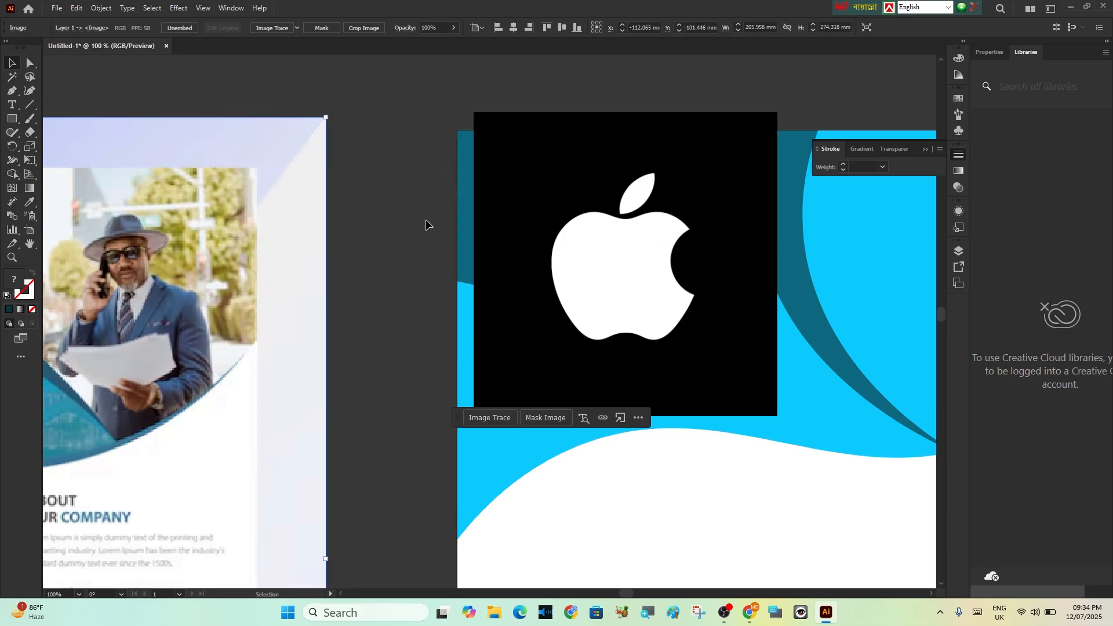
left_click_drag(543, 179, 491, 169)
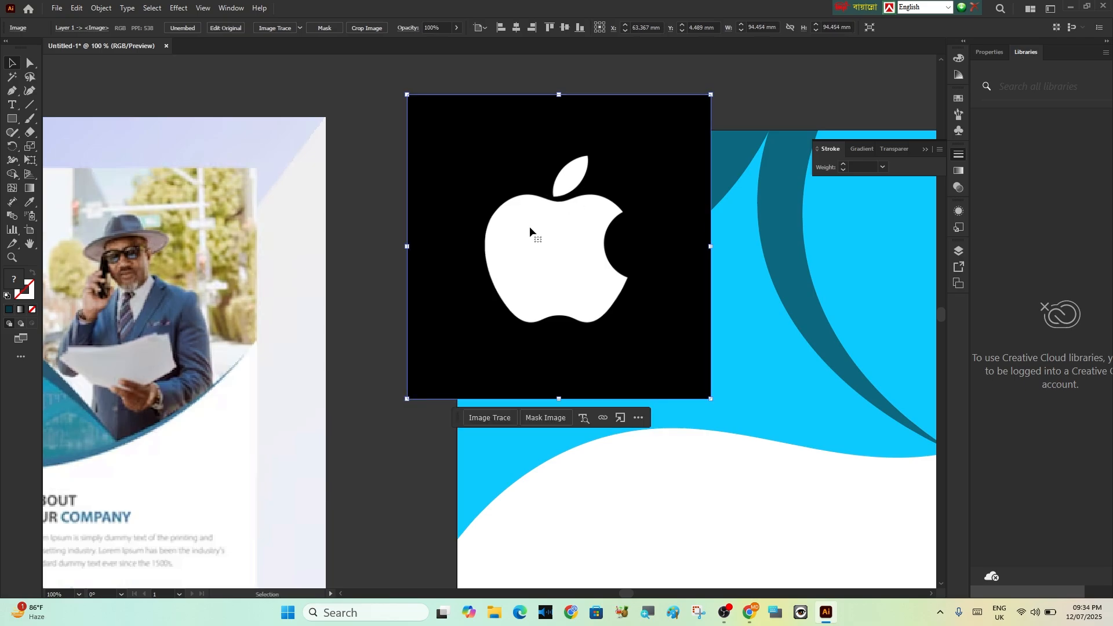
left_click(345, 204)
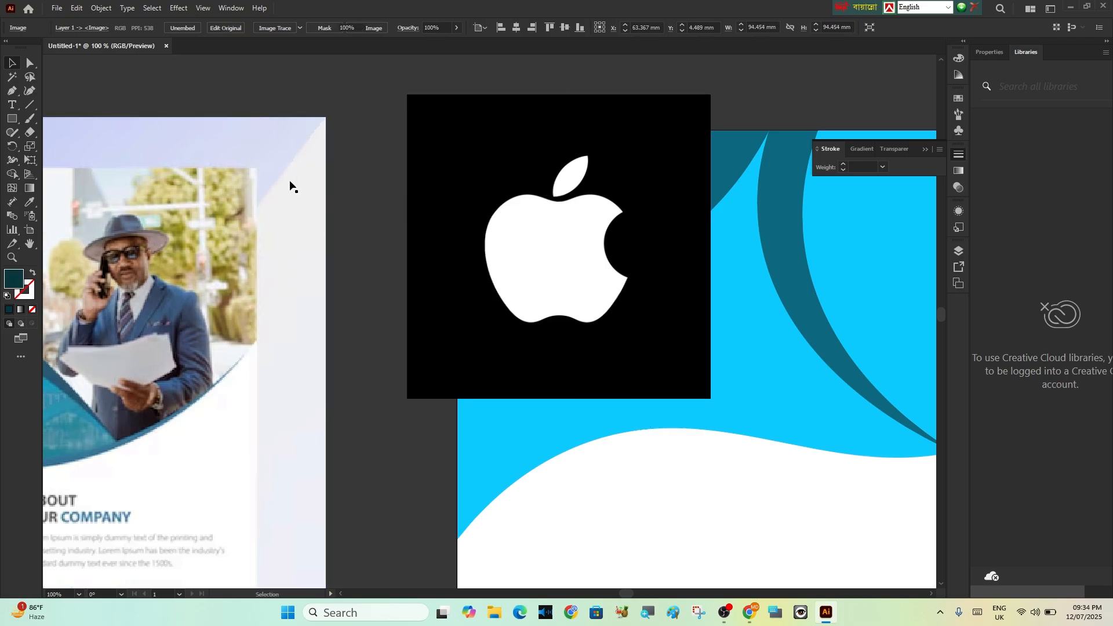
Start tracing the apple's body with the Pen tool, using straight segments from its left edge along the bottom to the bite's lower tip
left_click(11, 91)
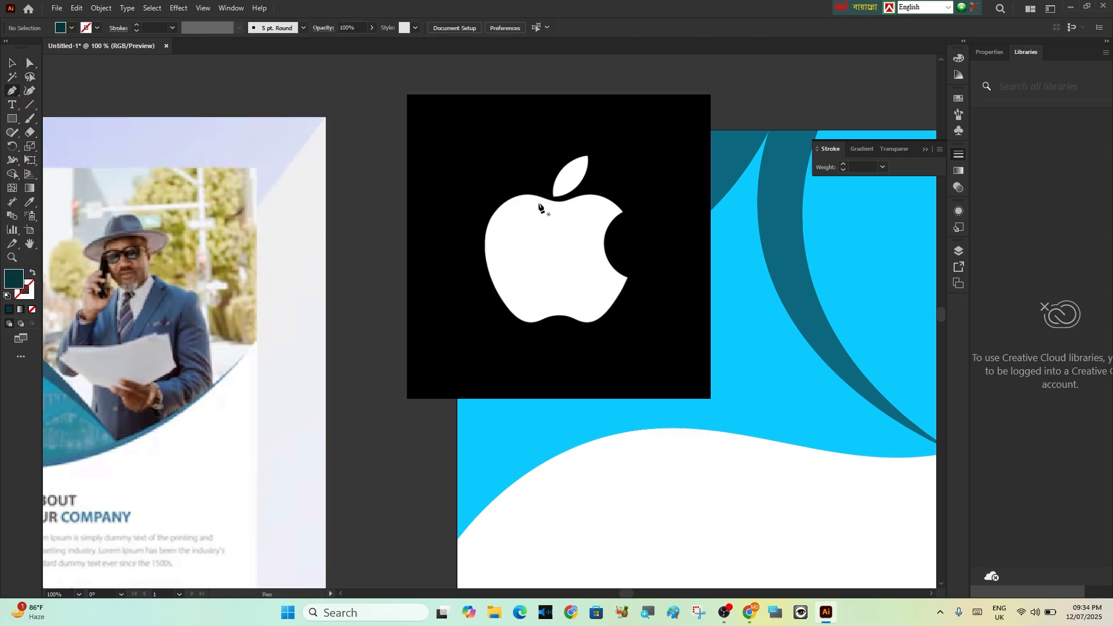
left_click(485, 240)
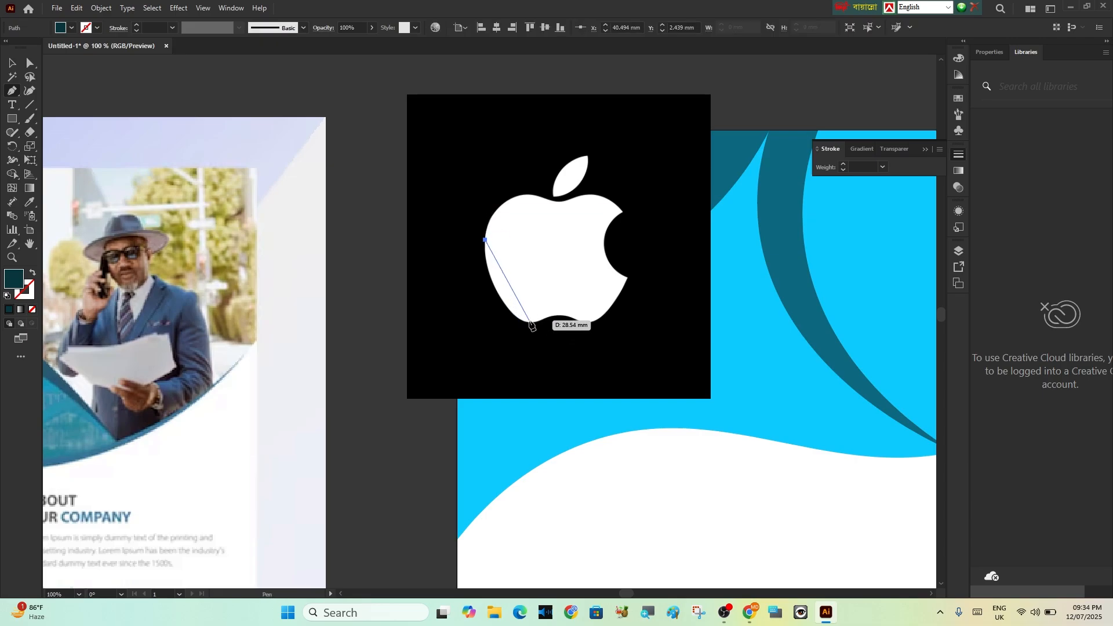
left_click(530, 323)
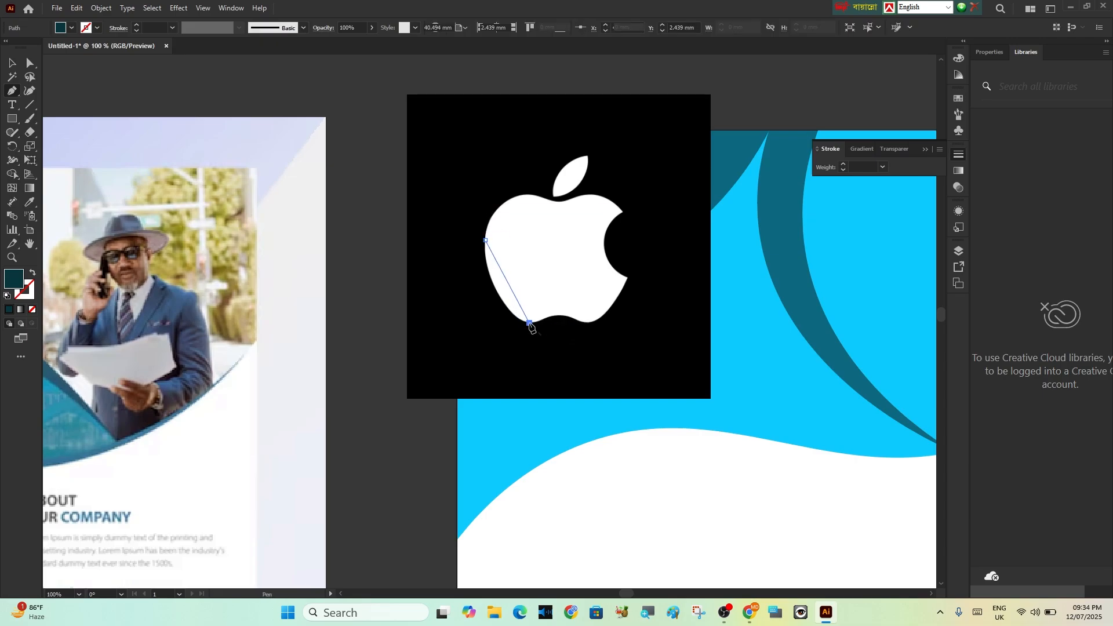
left_click(588, 323)
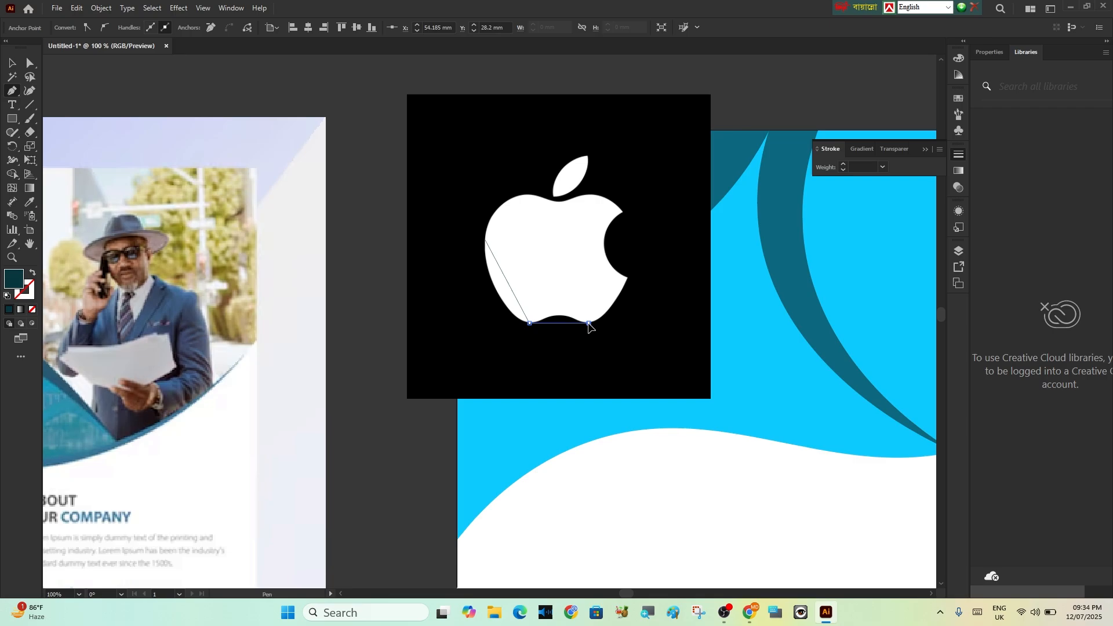
left_click(628, 278)
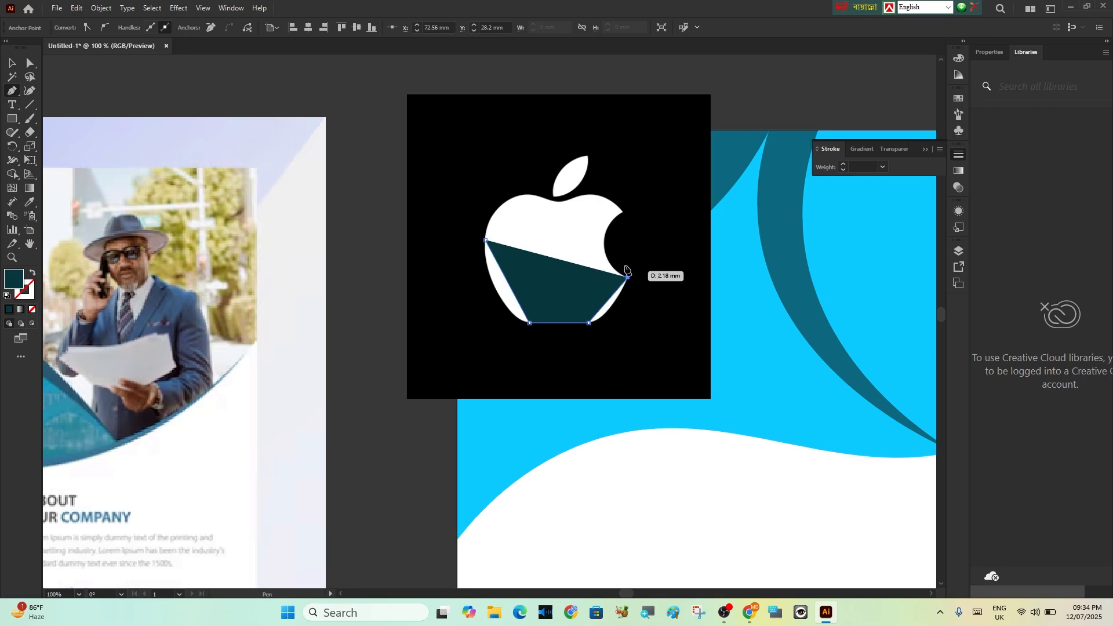
left_click(623, 209)
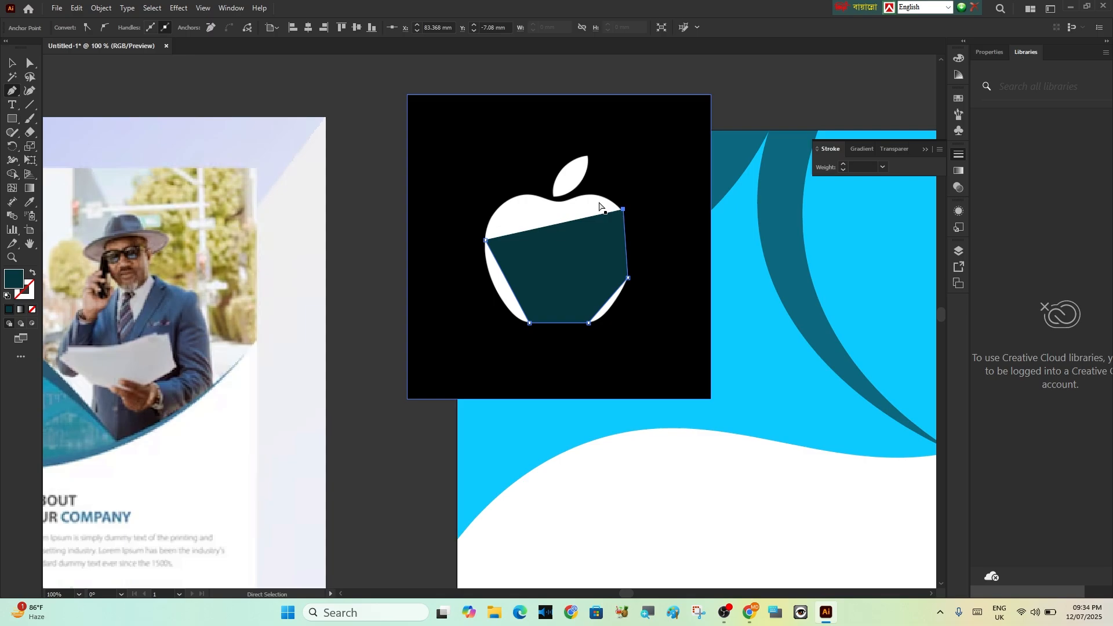
key("ctrl+z")
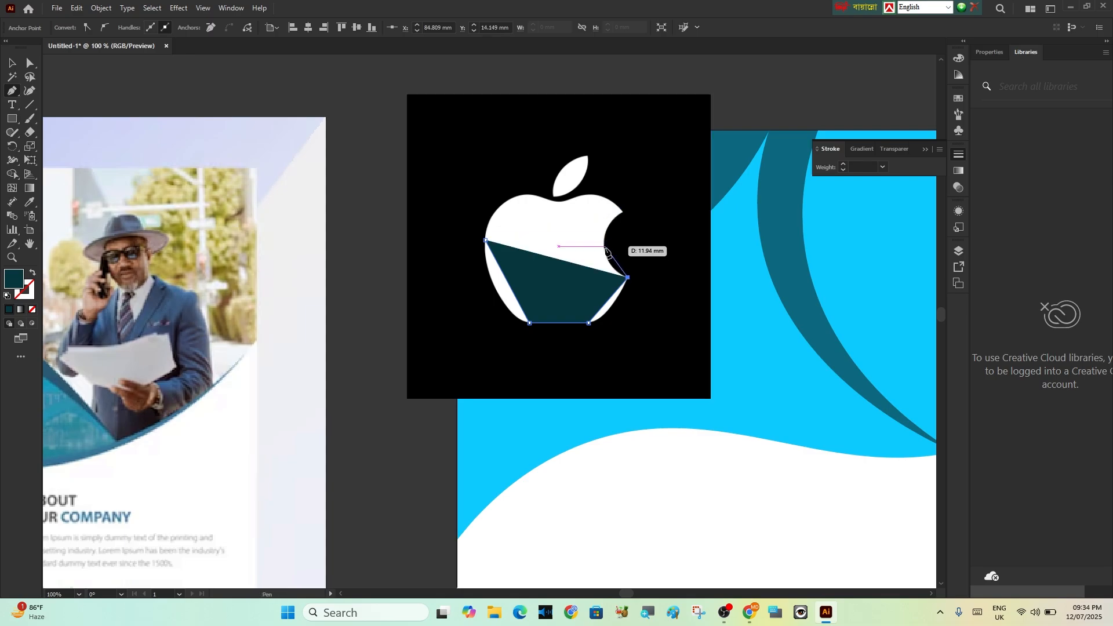
Continue the straight-edged trace through the bite and along the apple's top, close the path, and swap its fill and stroke
left_click(604, 246)
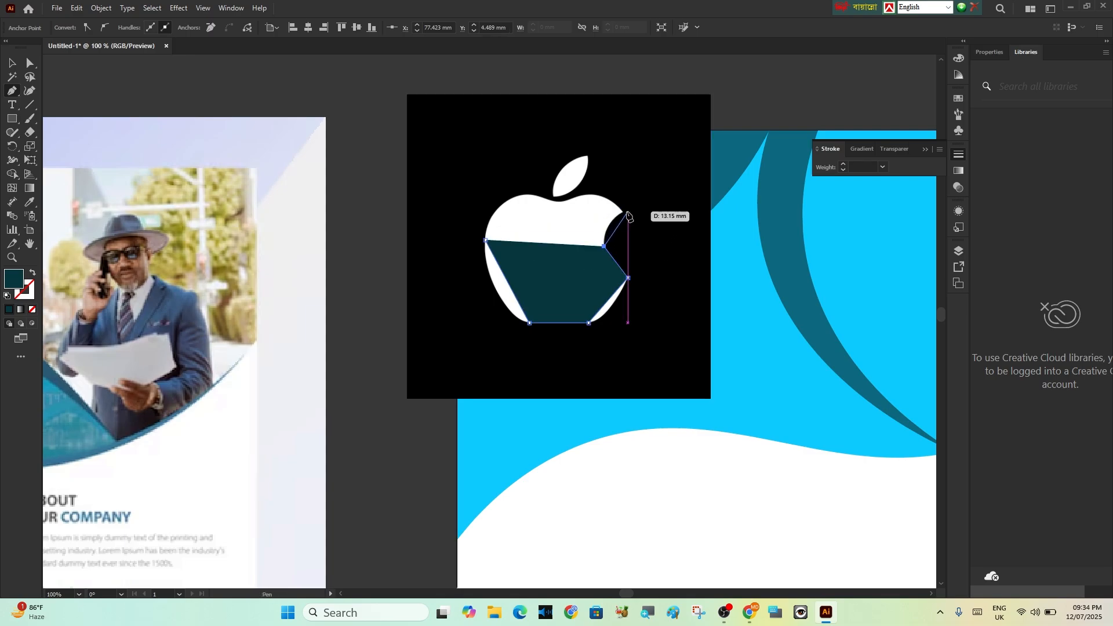
left_click(621, 210)
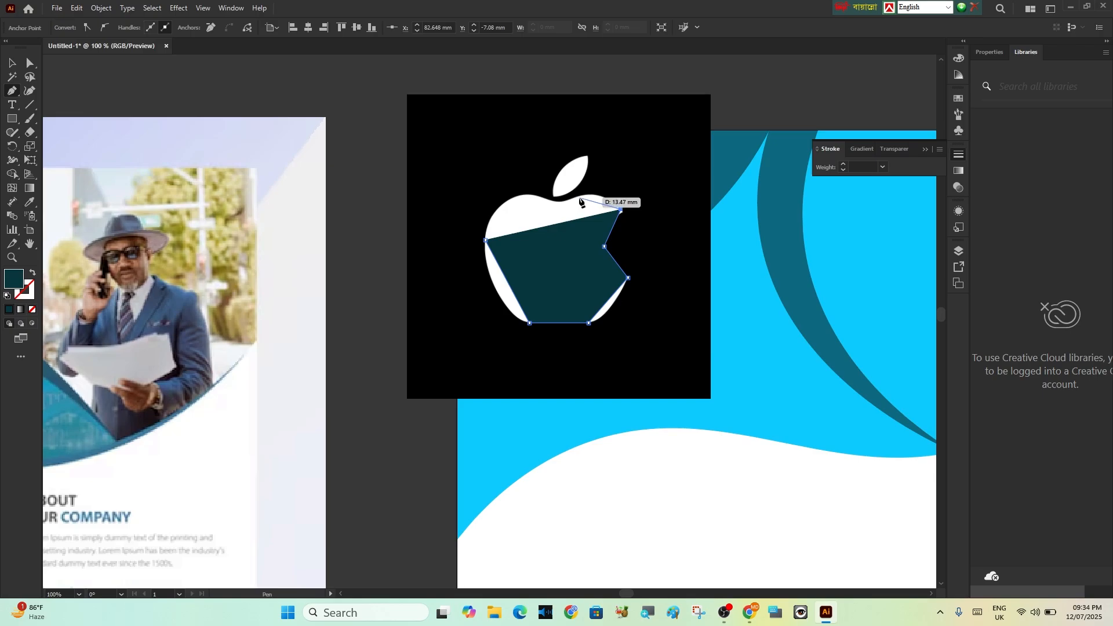
left_click(577, 196)
left_click(533, 196)
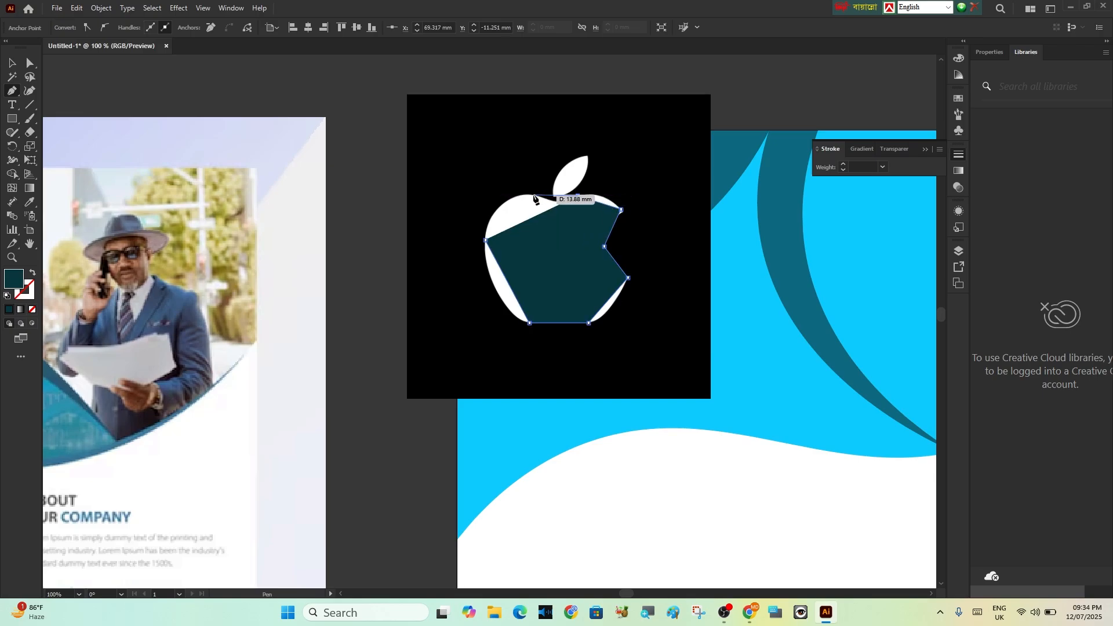
left_click(485, 239)
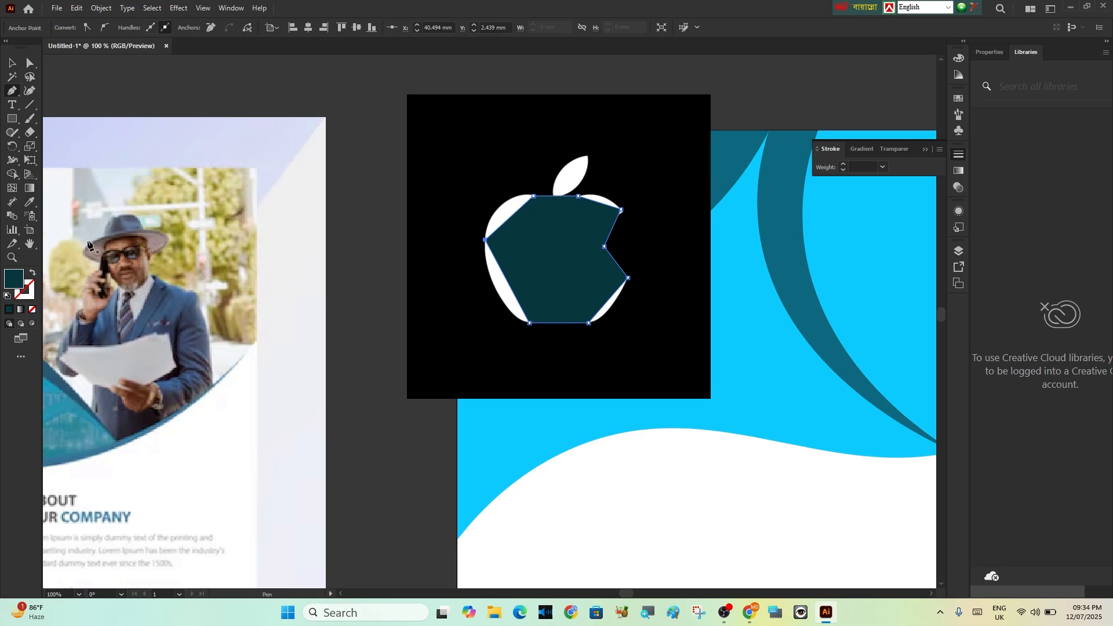
left_click(32, 274)
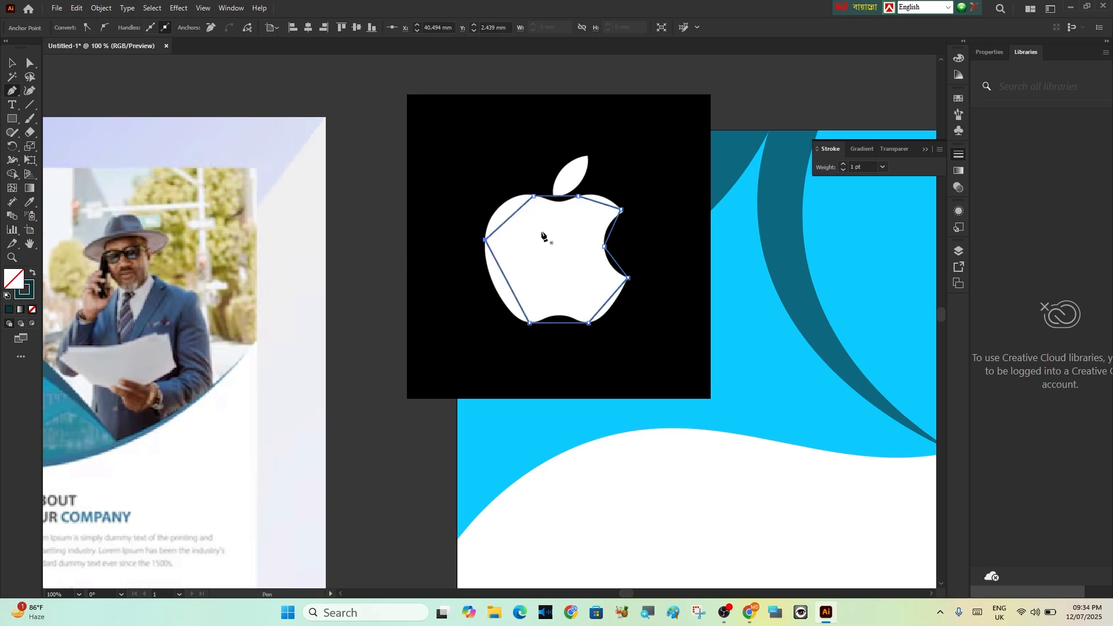
Smooth the trace's left-edge anchor and the middle anchor of the bite with the Curvature tool
scroll(631, 169, "up", 4)
scroll(436, 450, "down", 1)
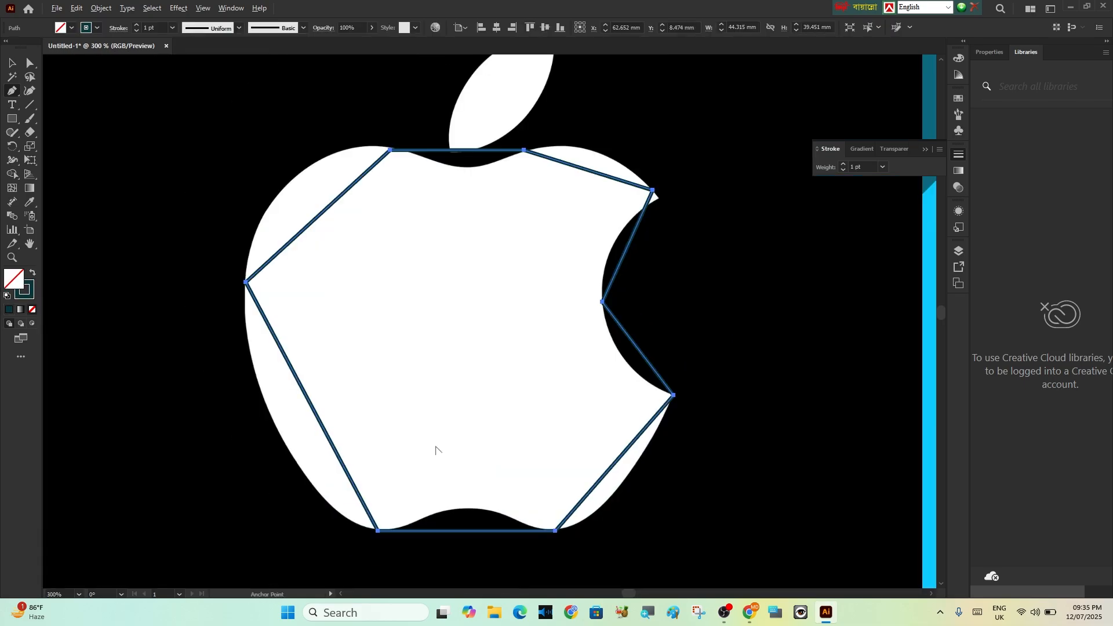
left_click(32, 90)
double_click(246, 283)
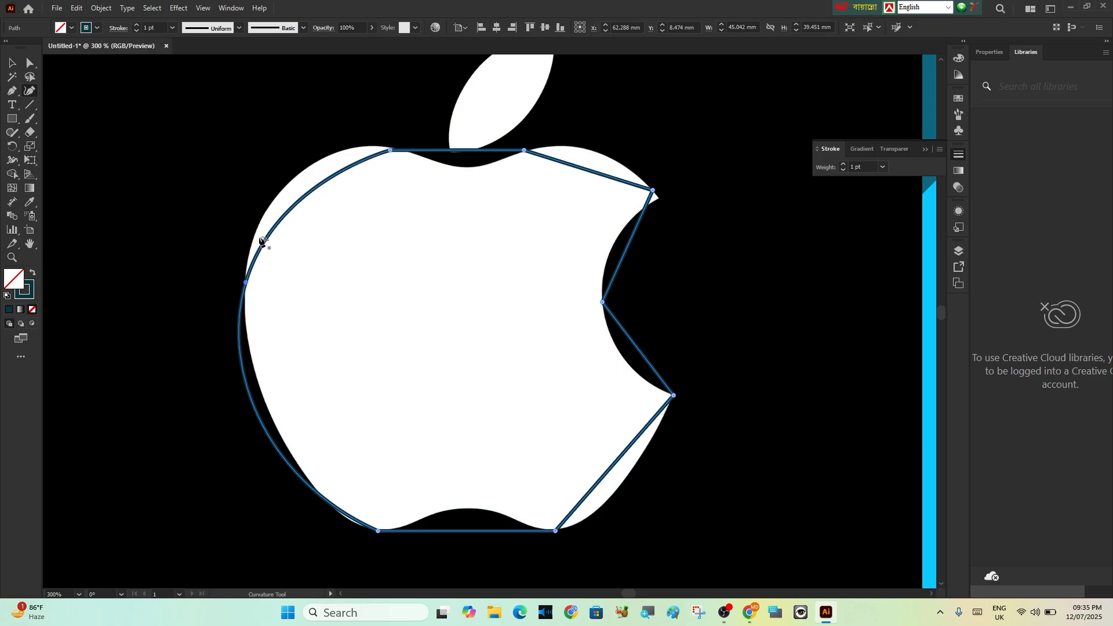
double_click(602, 302)
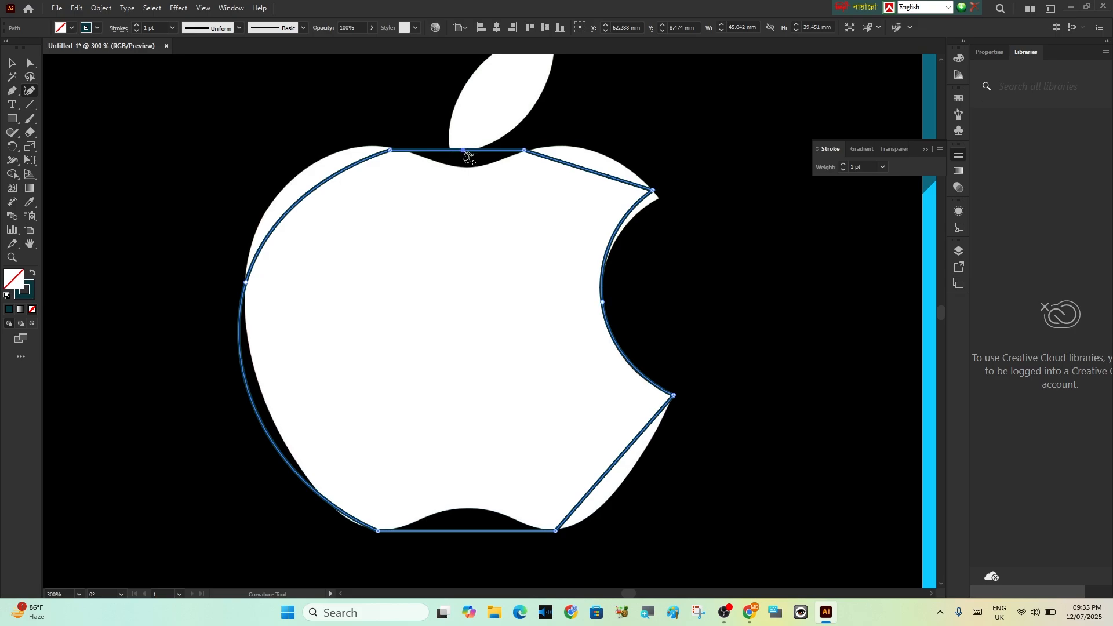
Bend the path's top dip and upper-left shoulder to follow the logo, adding curve points and smoothing the shoulder anchor
left_click_drag(463, 150, 465, 167)
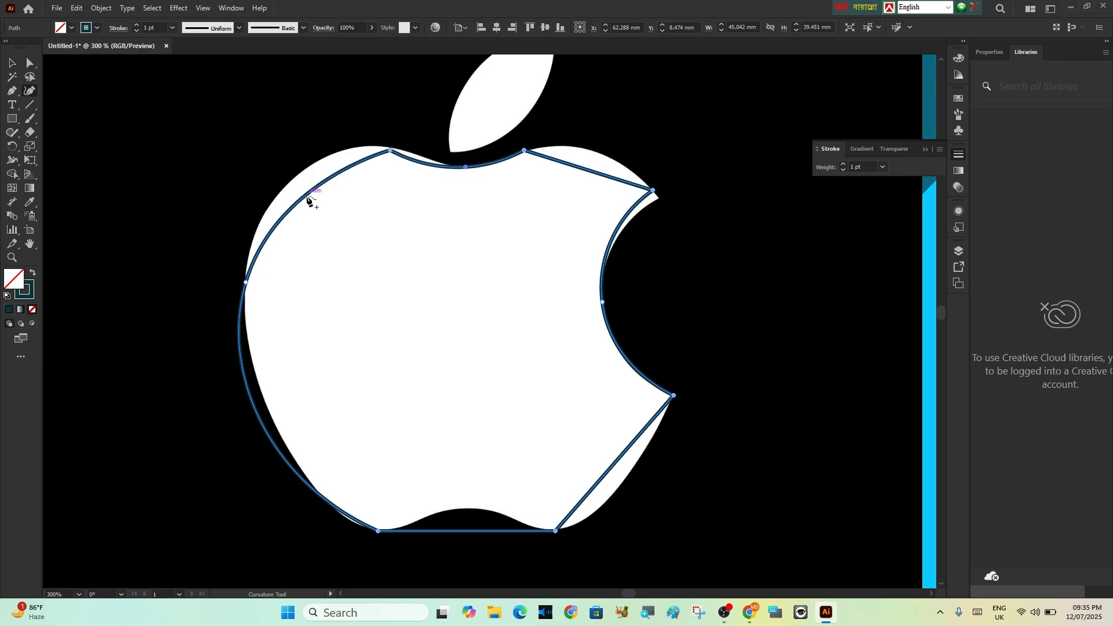
left_click_drag(309, 200, 299, 172)
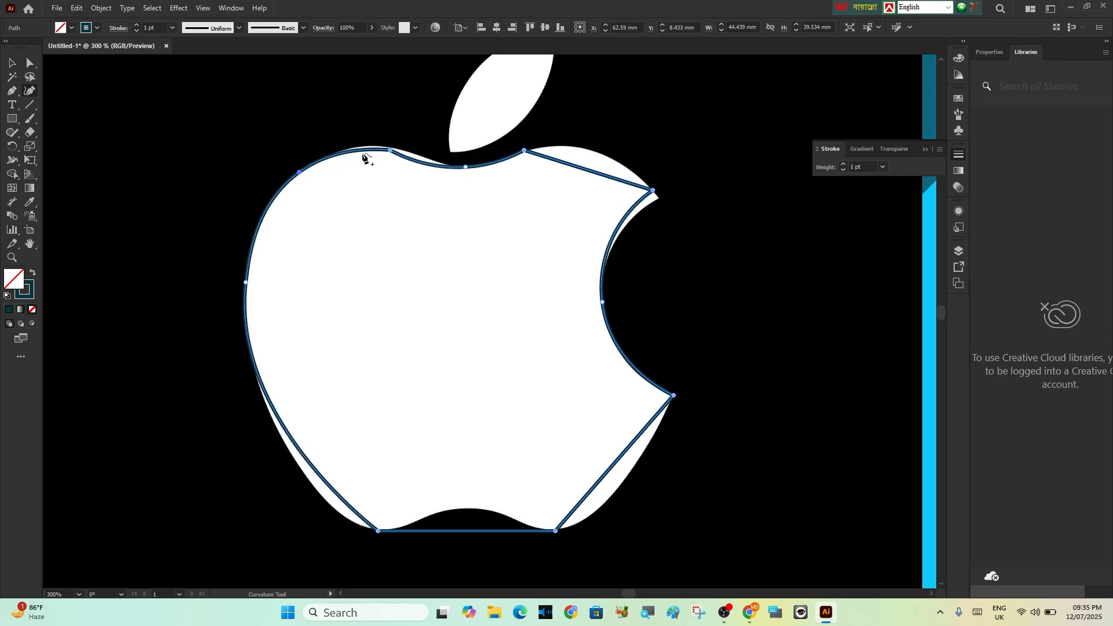
double_click(389, 150)
left_click(367, 149)
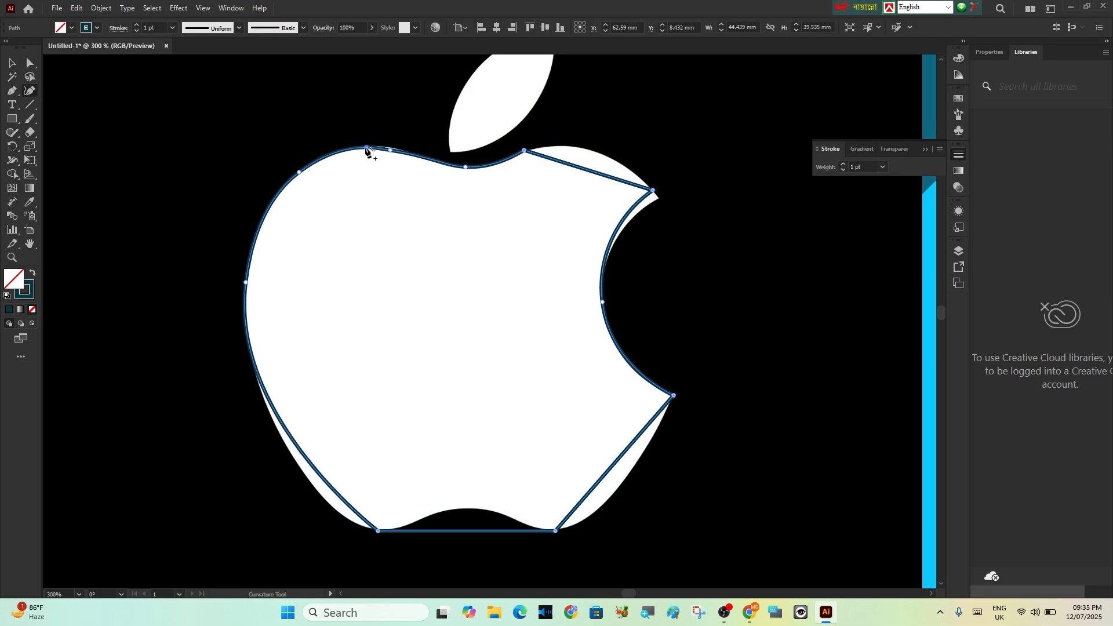
Fit the path's lower-left side, bottom notch, lower-right curve, upper bite tip and upper-right shoulder to the logo with curved anchors
left_click(304, 472)
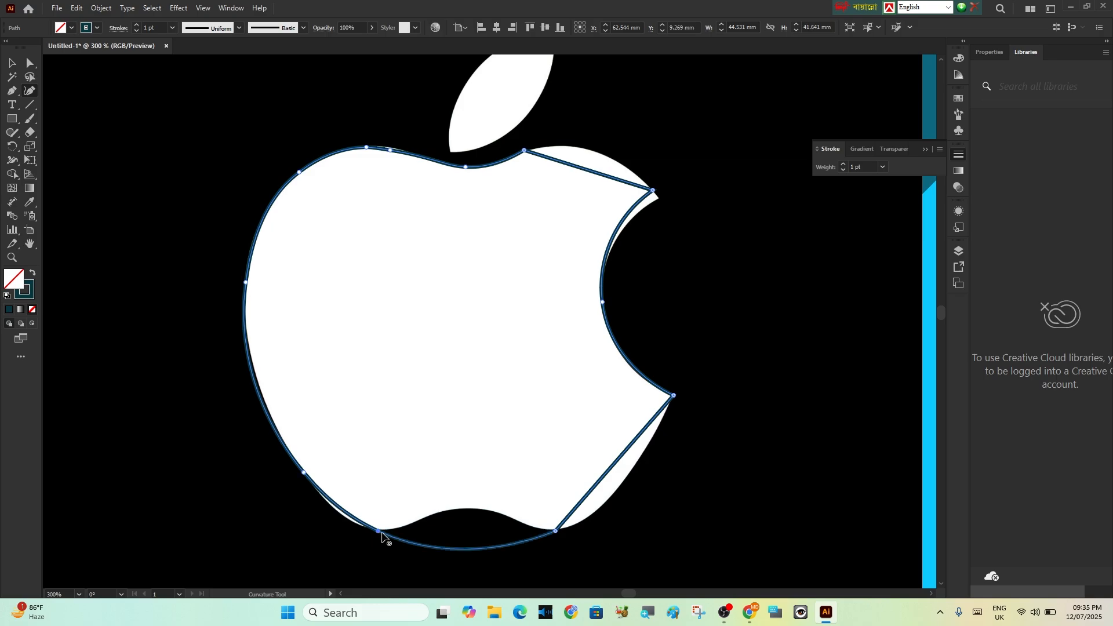
mouse_move(467, 531)
left_mouse_down()
mouse_move(469, 515)
mouse_move(455, 516)
left_mouse_up()
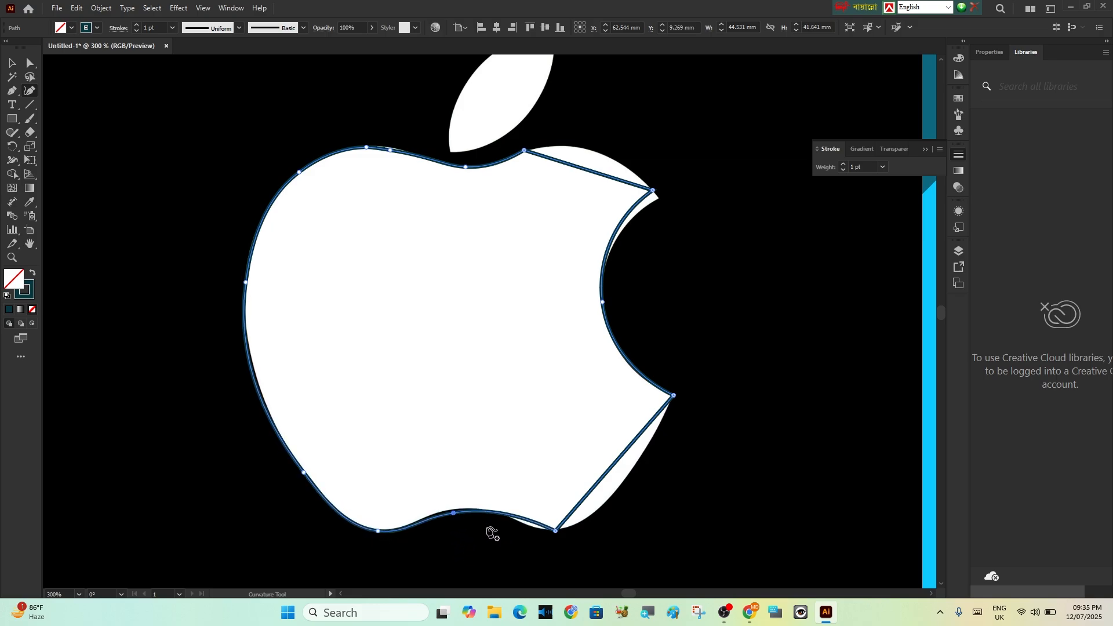
double_click(555, 530)
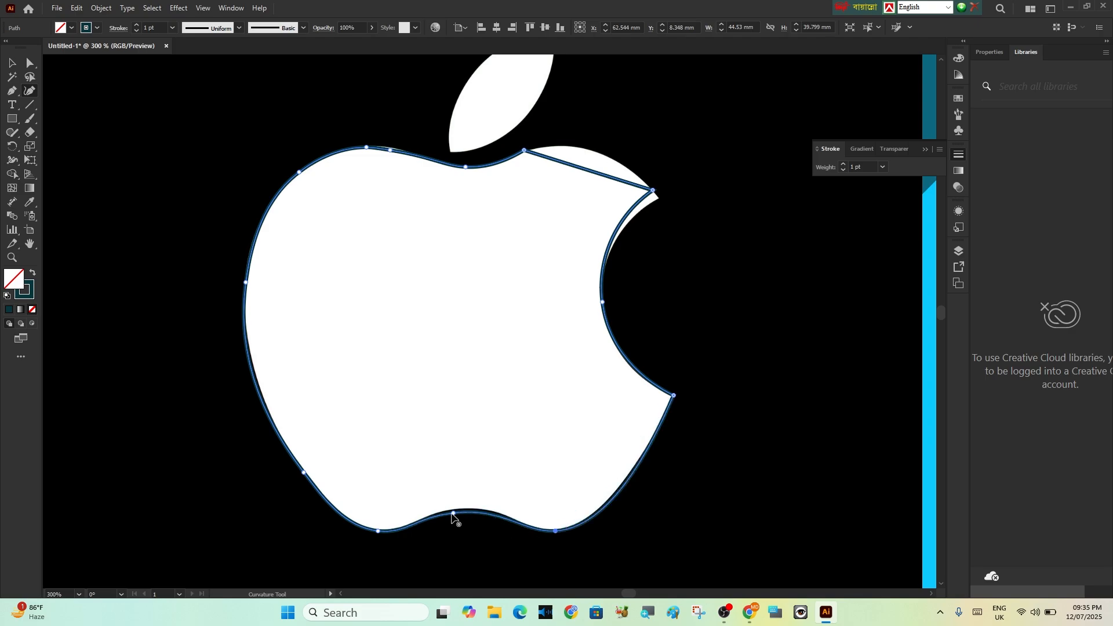
left_click_drag(455, 515, 467, 511)
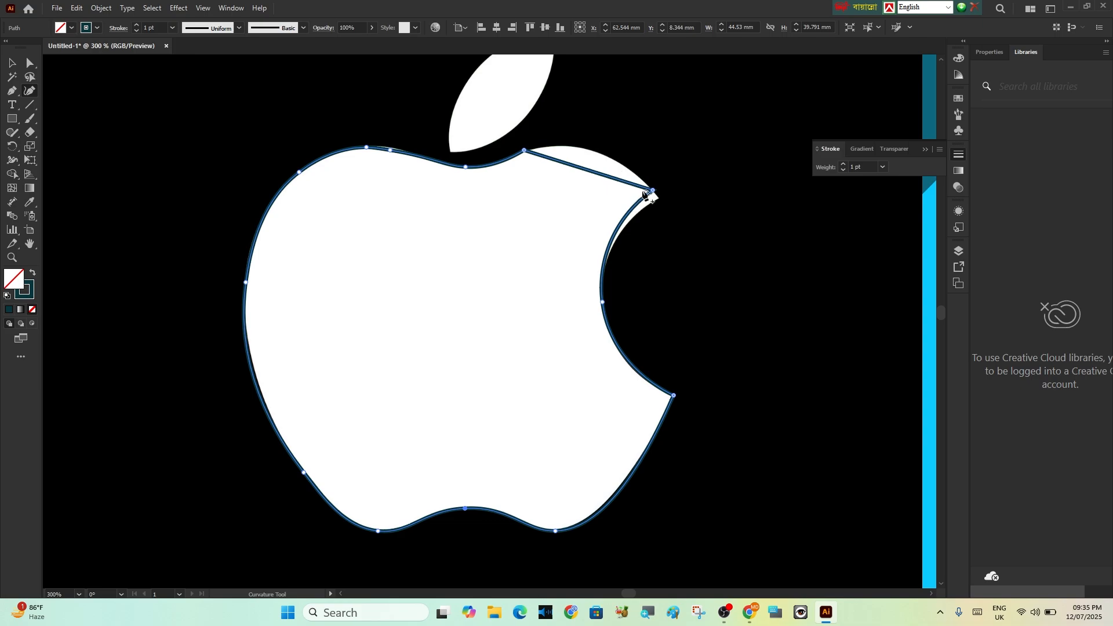
left_click_drag(652, 191, 661, 198)
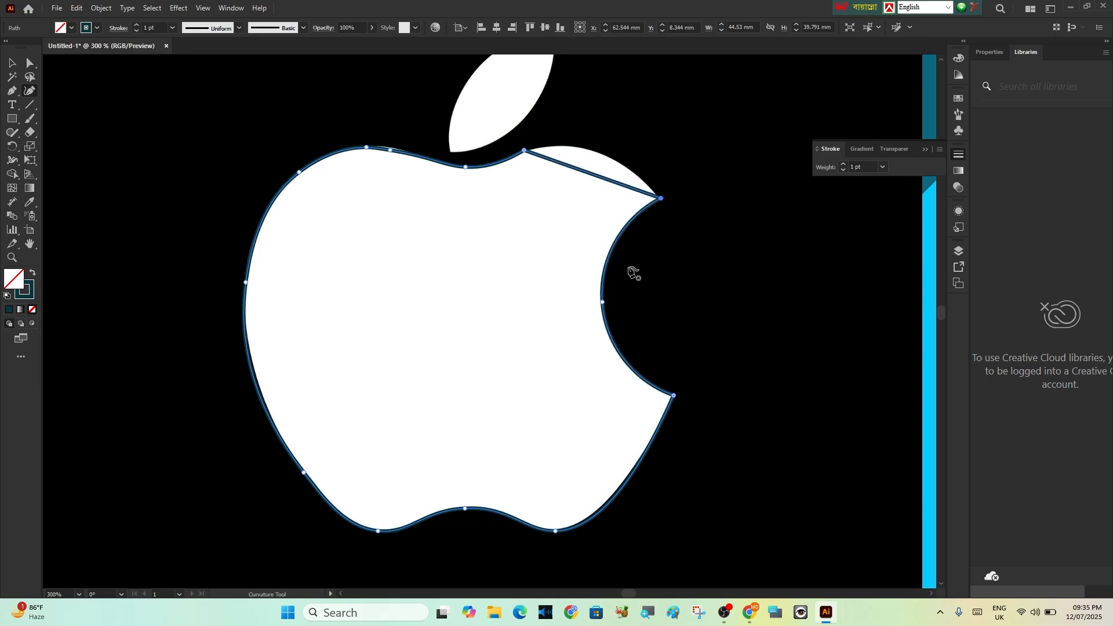
left_click_drag(593, 173, 597, 153)
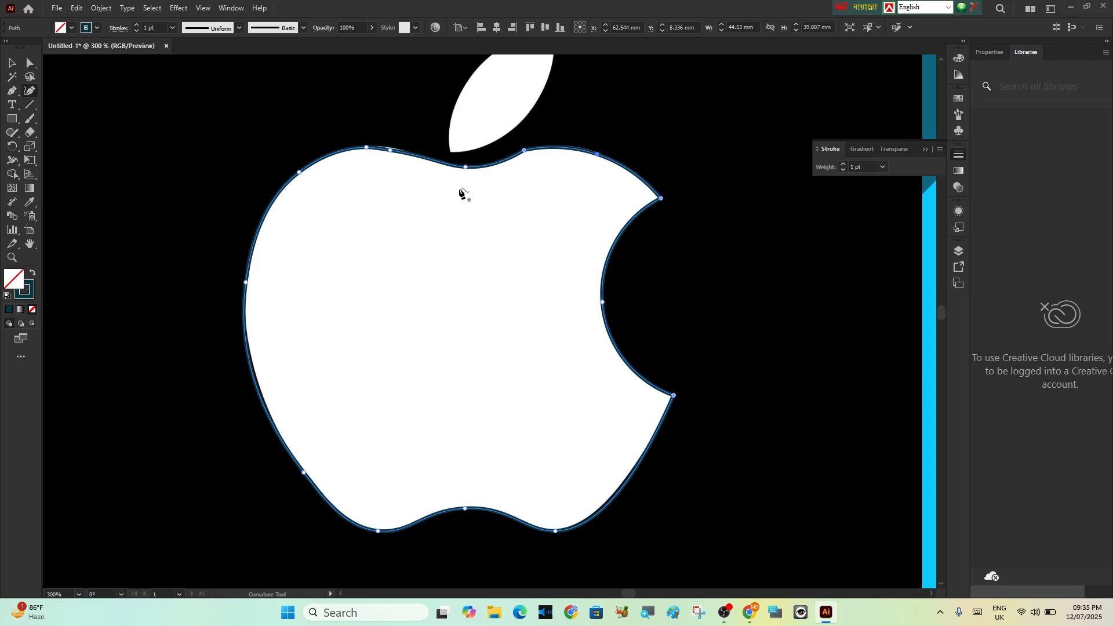
Swap the apple path's stroke back to a dark teal fill and adjust its left and upper-left anchors to the logo's edge
left_click(32, 273)
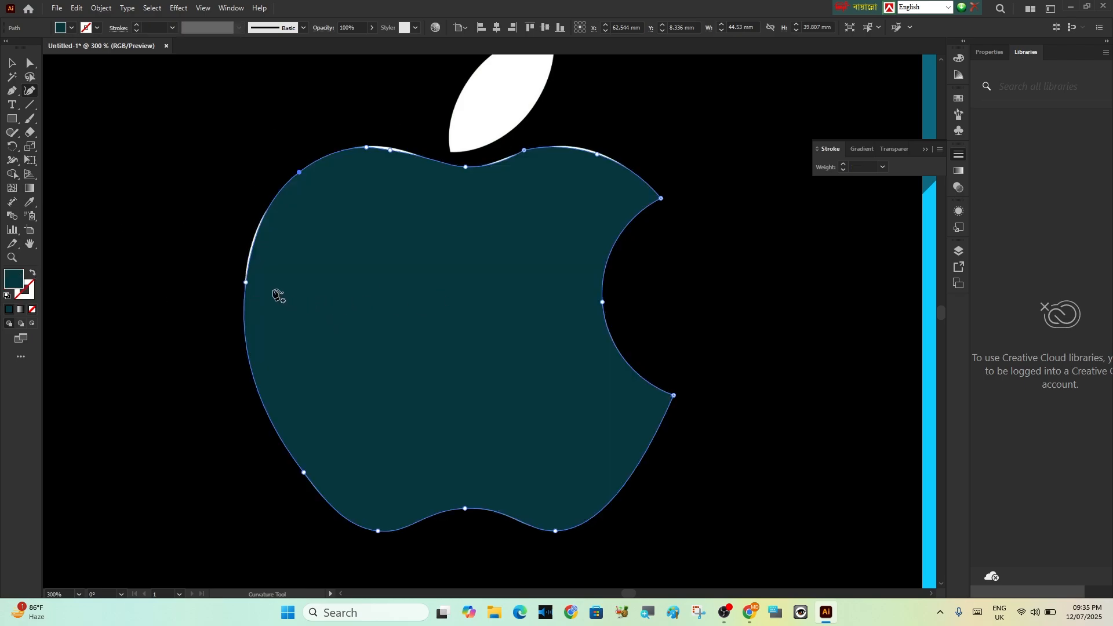
left_click_drag(245, 282, 246, 268)
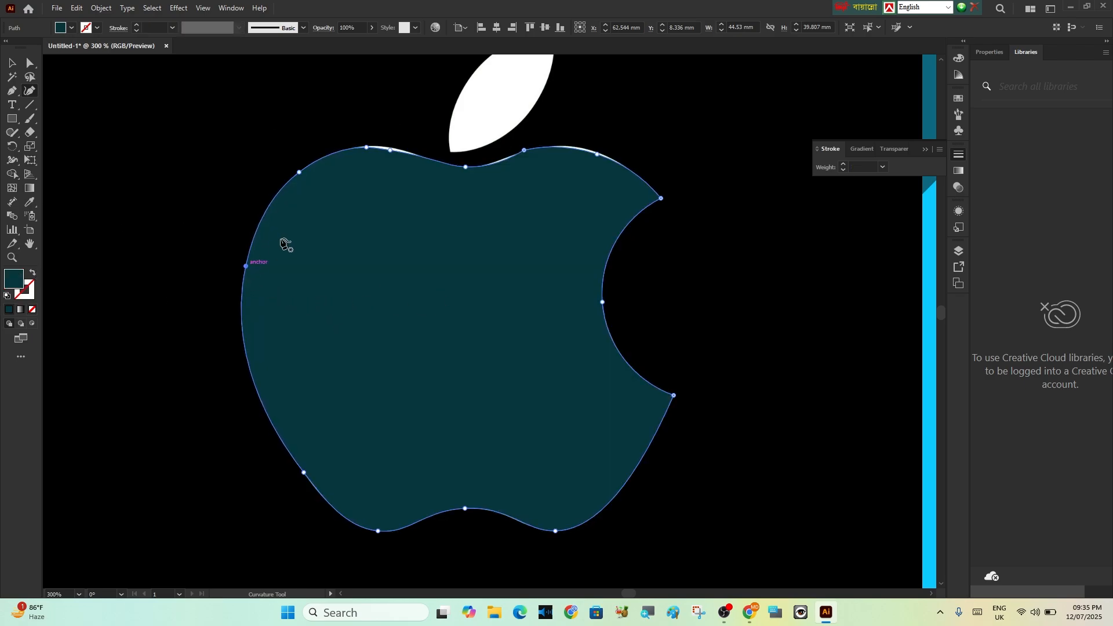
left_click(390, 147)
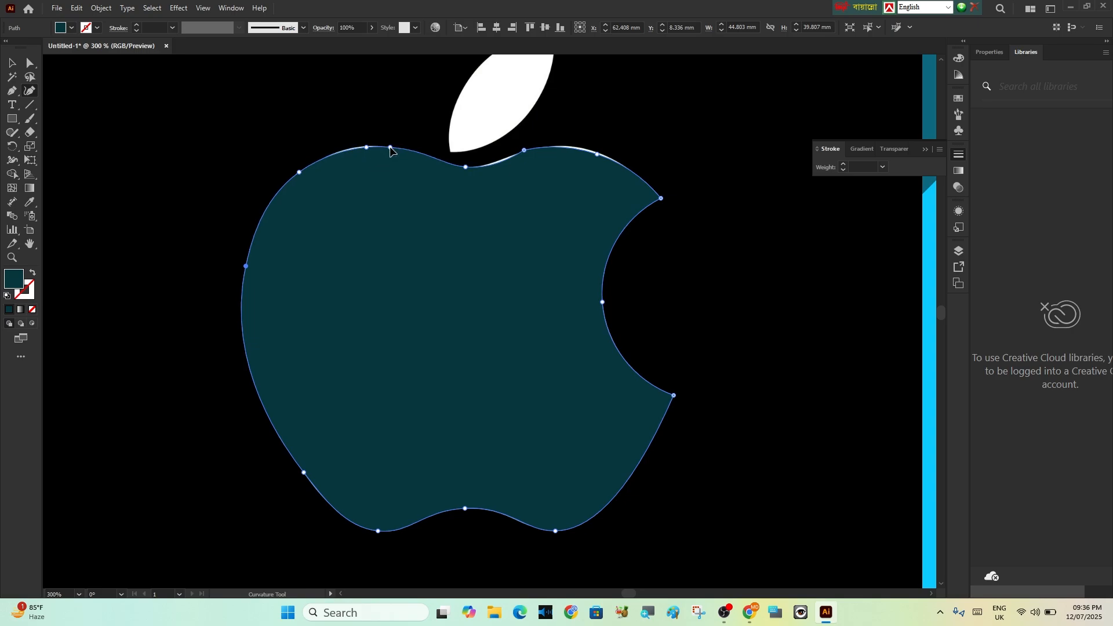
left_click(354, 148)
Trace the logo's leaf with the Pen tool as a closed two-point shape with curved sides, about 11 mm wide and 13 mm high
scroll(458, 301, "up", 2)
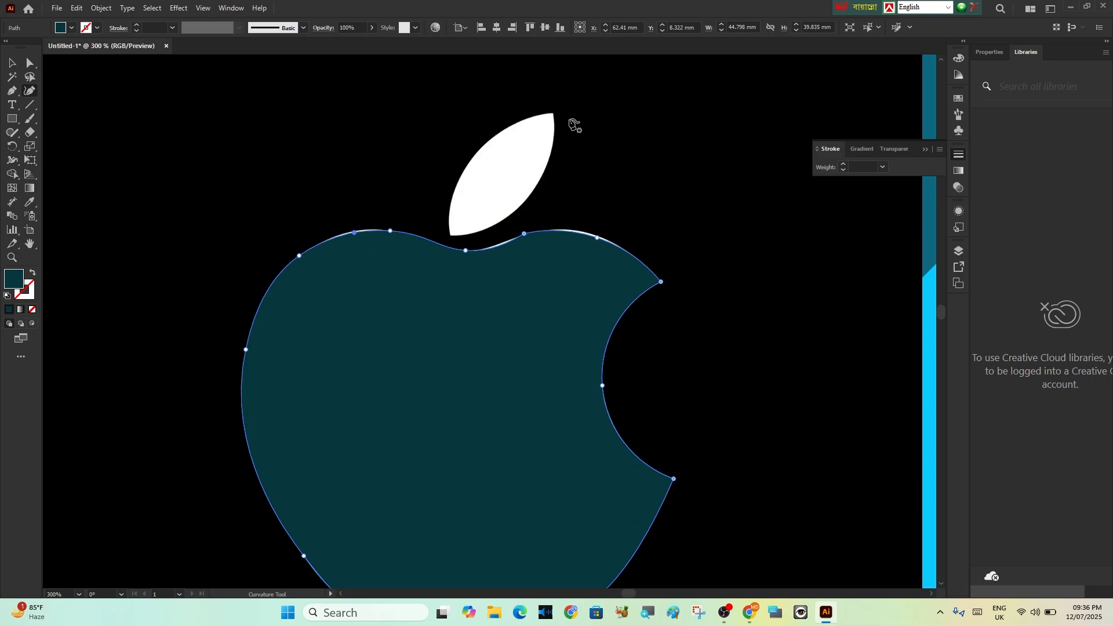
left_click(13, 93)
left_click(554, 114)
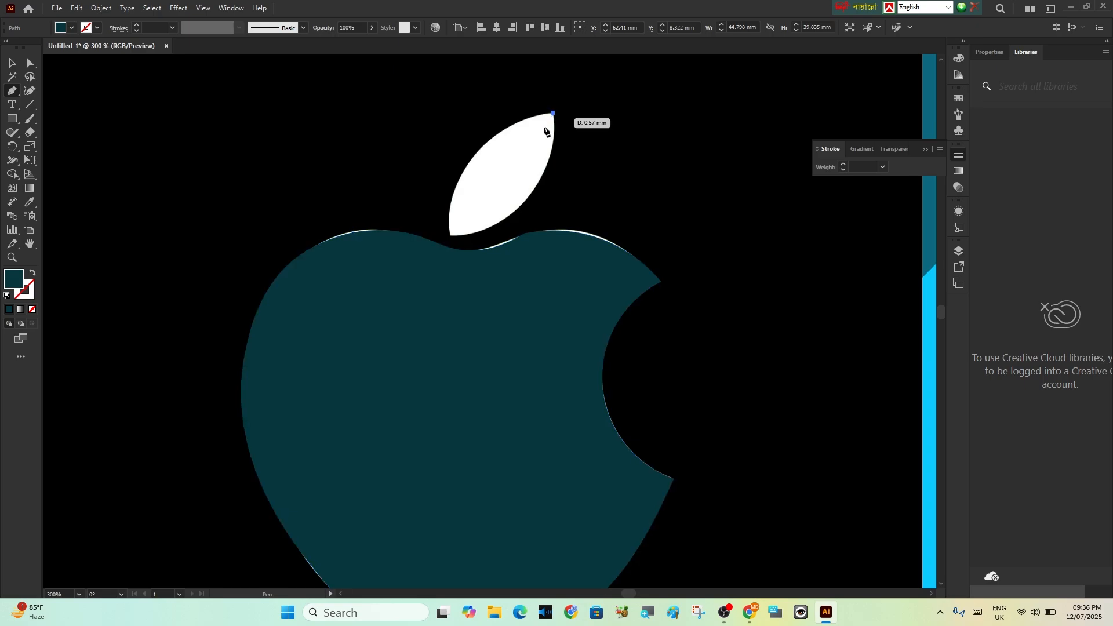
left_click(449, 236)
left_click_drag(454, 245, 446, 347)
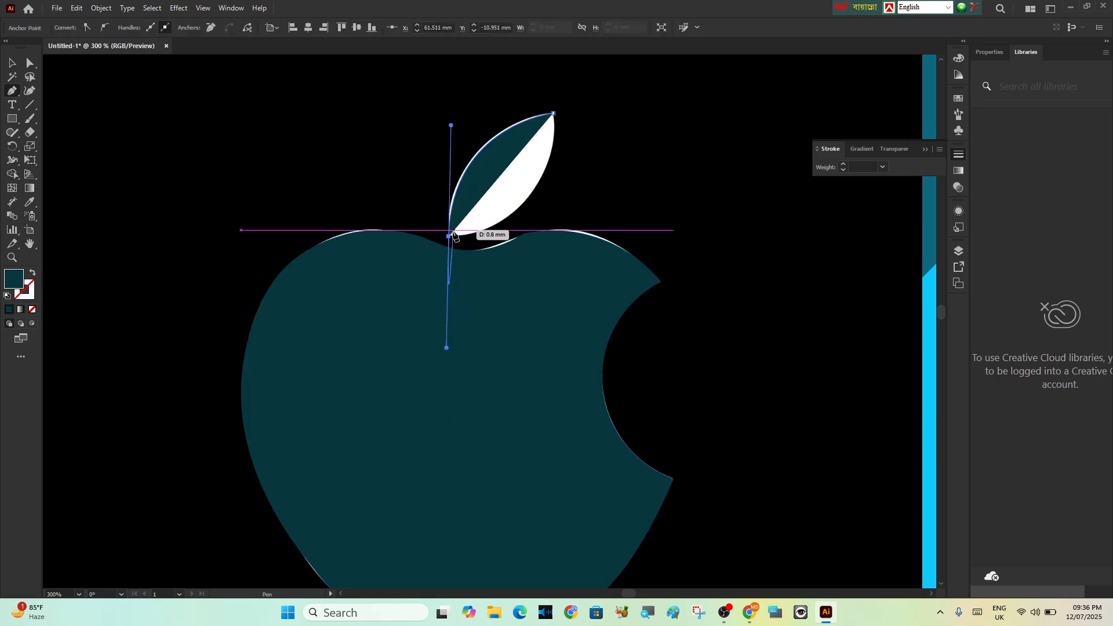
left_click(450, 236)
key("ctrl+z")
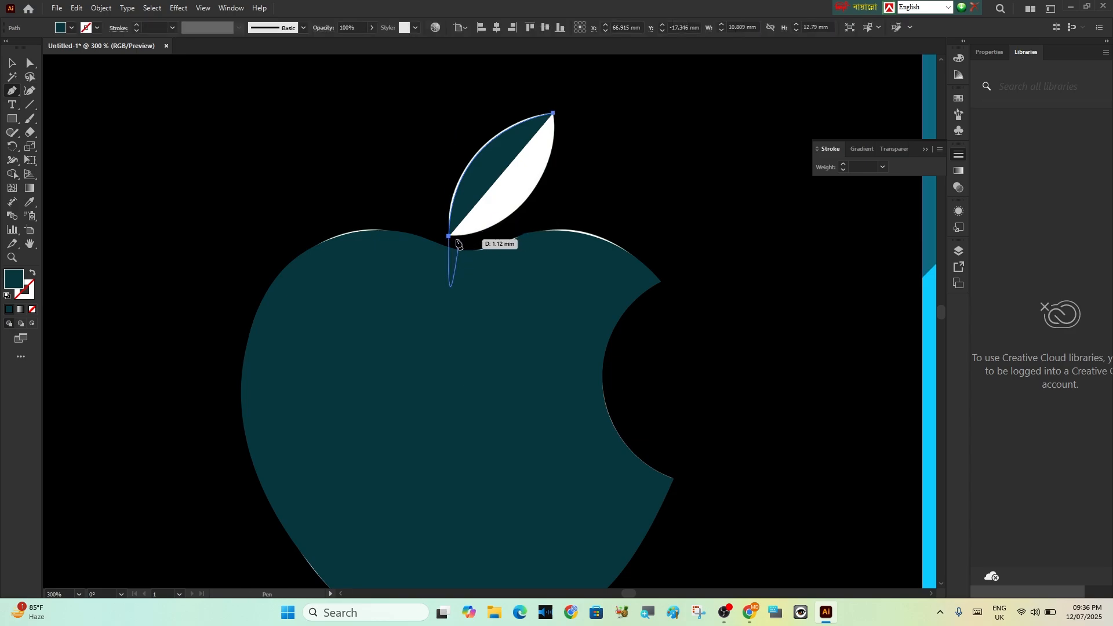
left_click(450, 237)
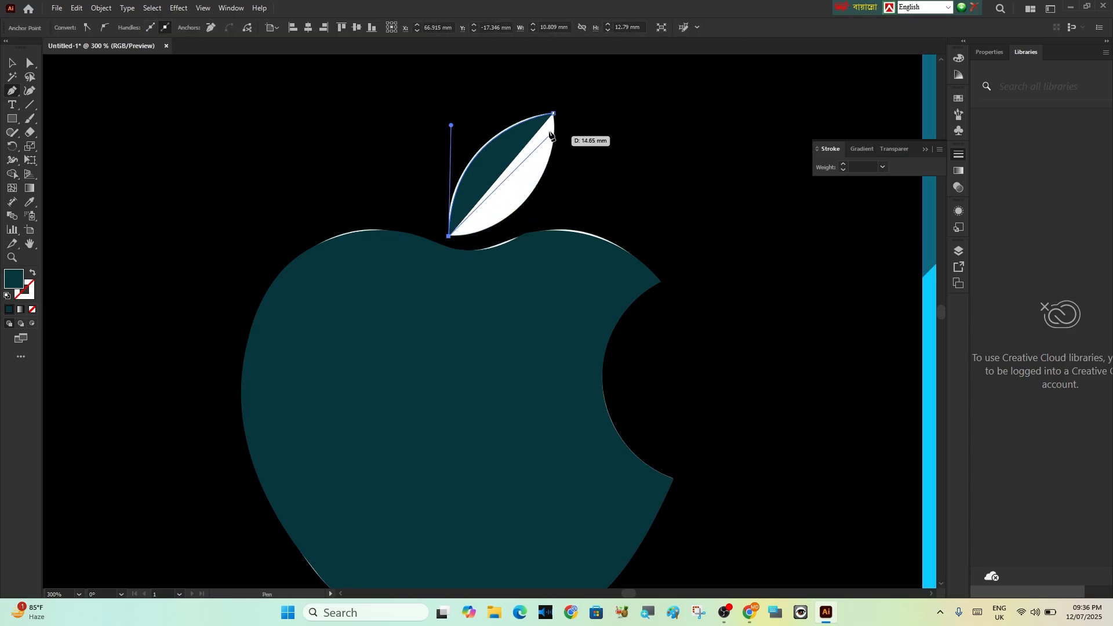
left_click_drag(553, 113, 549, 181)
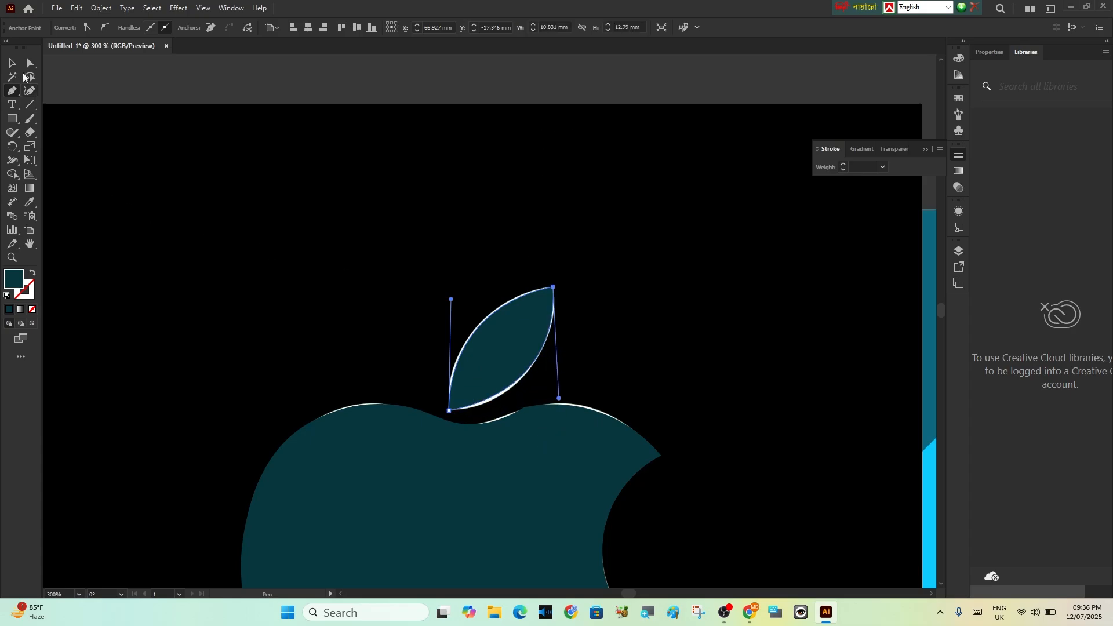
left_click(11, 63)
scroll(655, 359, "down", 4)
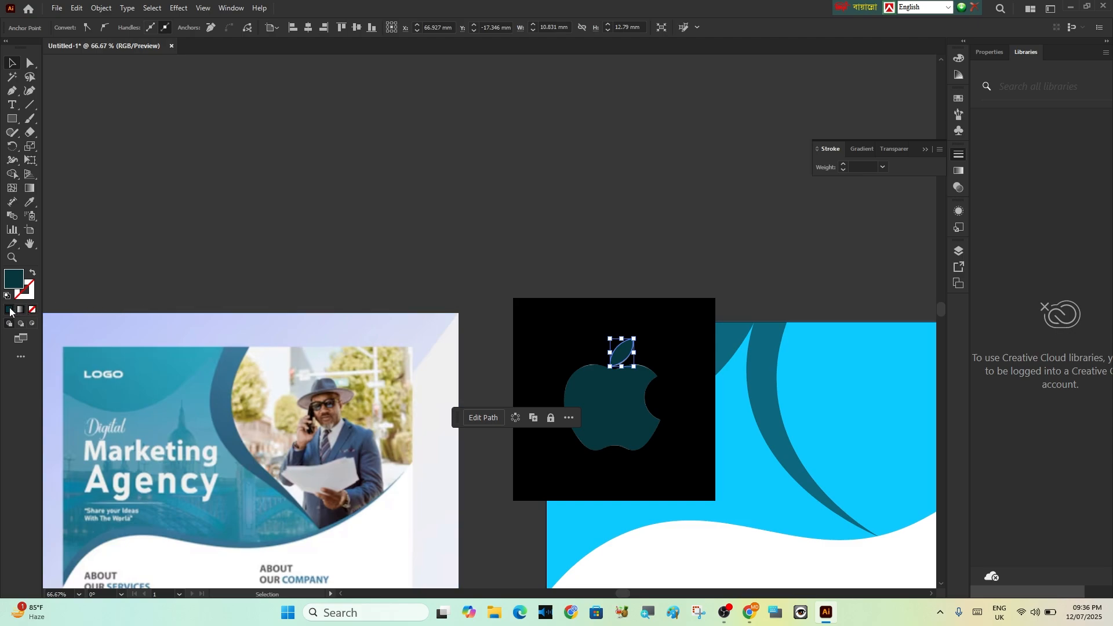
left_click(611, 401)
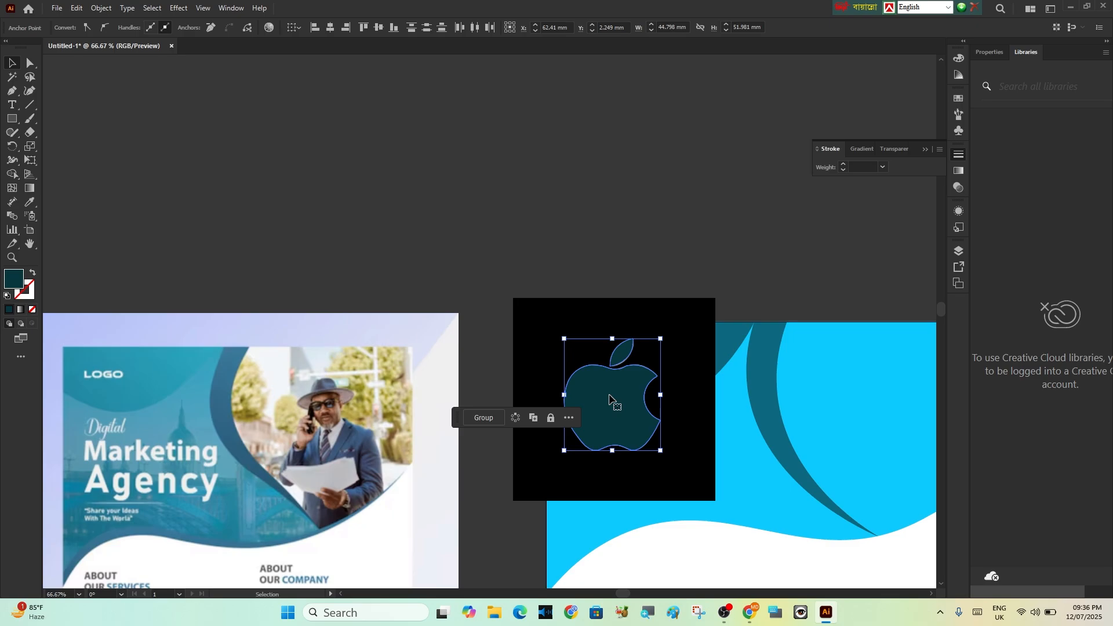
left_click_drag(610, 398, 685, 192)
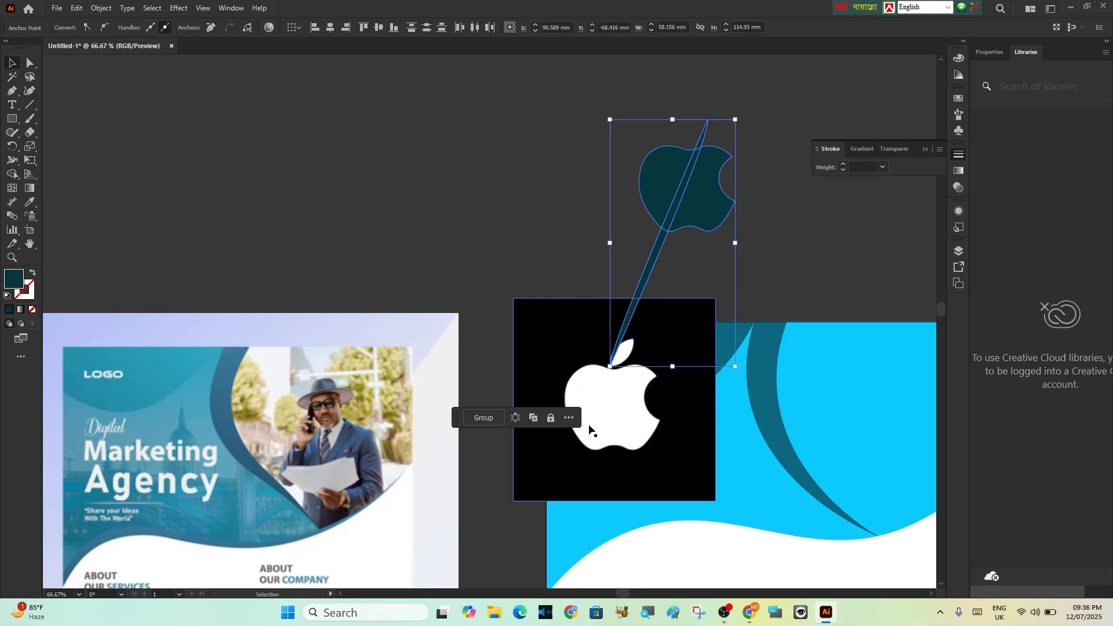
key("ctrl+z")
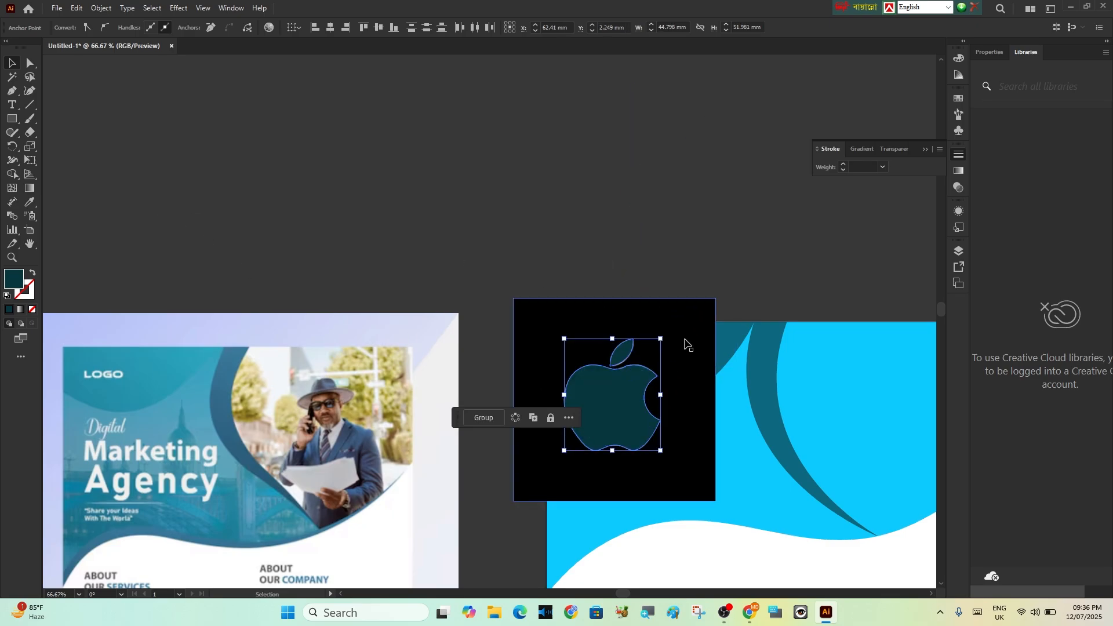
Move the traced apple body and leaf together onto the empty canvas above the artboard and delete the black logo image
left_click(623, 374)
left_click(618, 408, "shift")
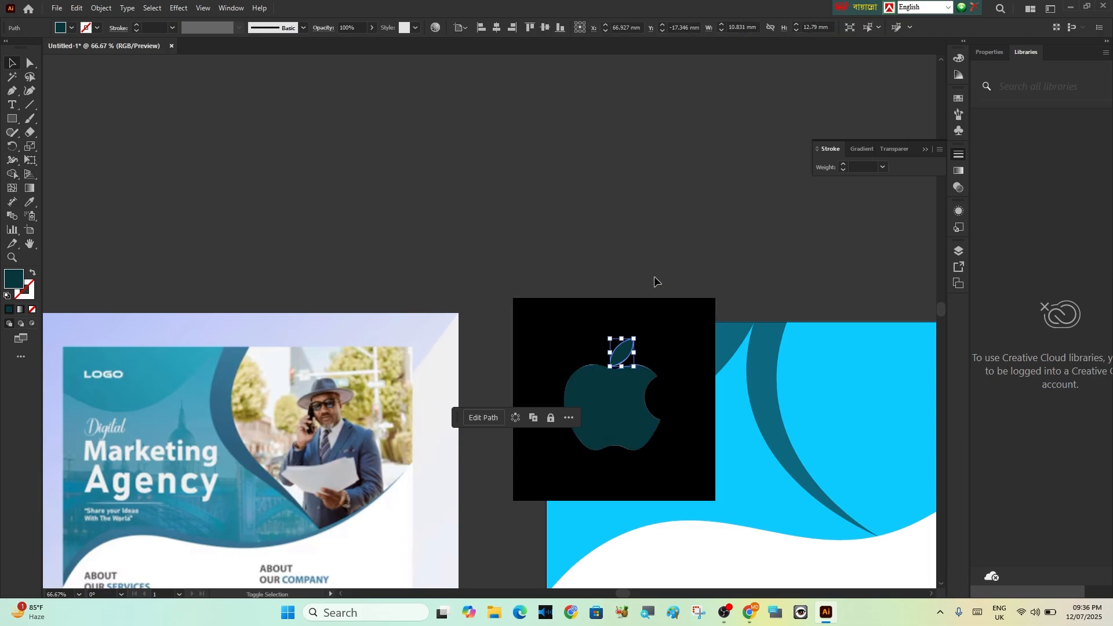
left_click(622, 402, "shift")
left_click_drag(624, 396, 684, 183)
left_click(621, 384)
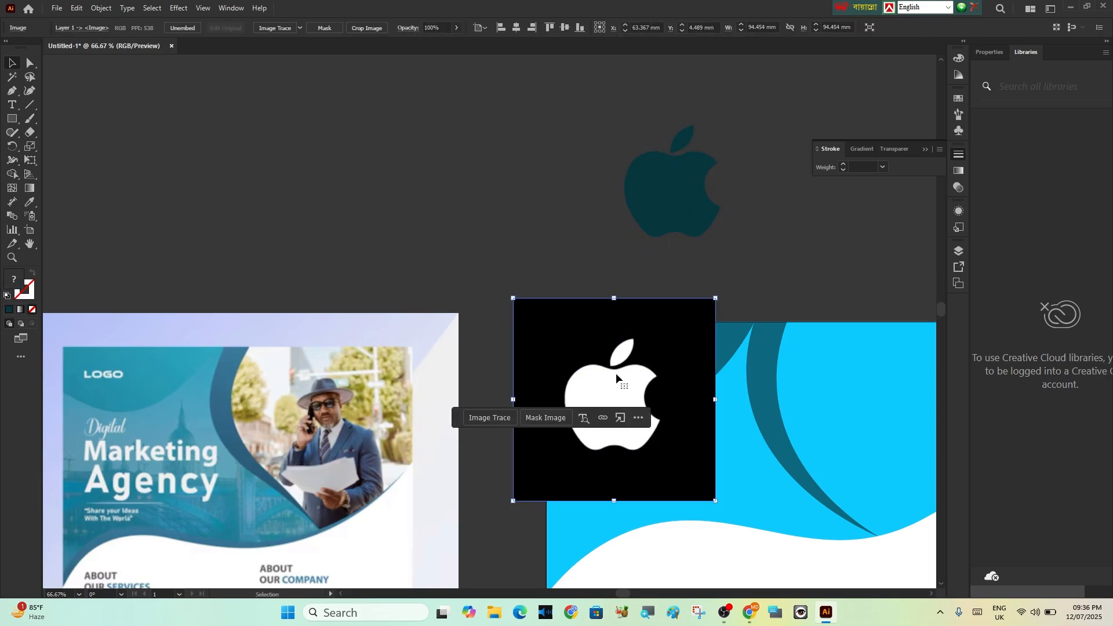
key("Delete")
Set the fill of the apple body and leaf to blue 1F00FF
left_click(686, 196)
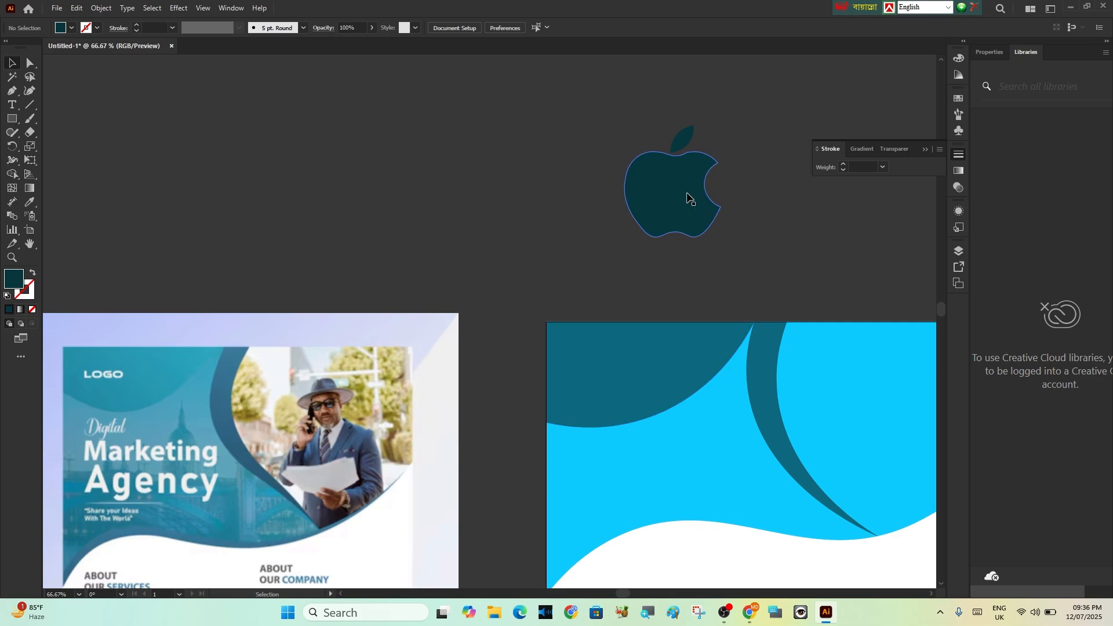
left_click(684, 141, "shift")
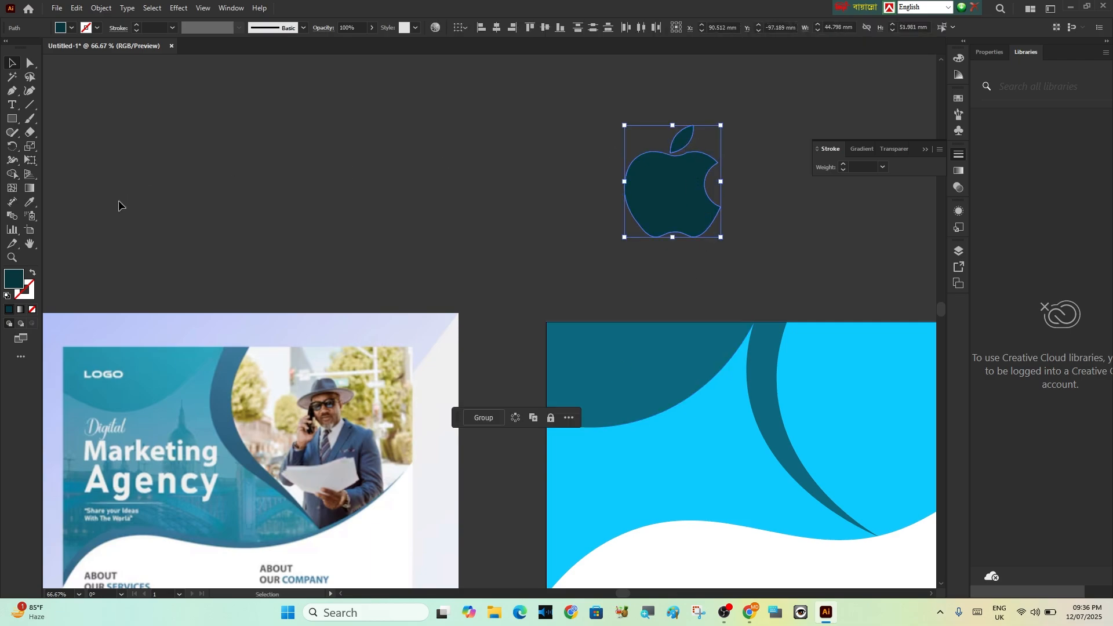
double_click(14, 280)
left_click_drag(789, 323, 786, 272)
left_click_drag(750, 312, 777, 240)
left_click_drag(788, 288, 788, 300)
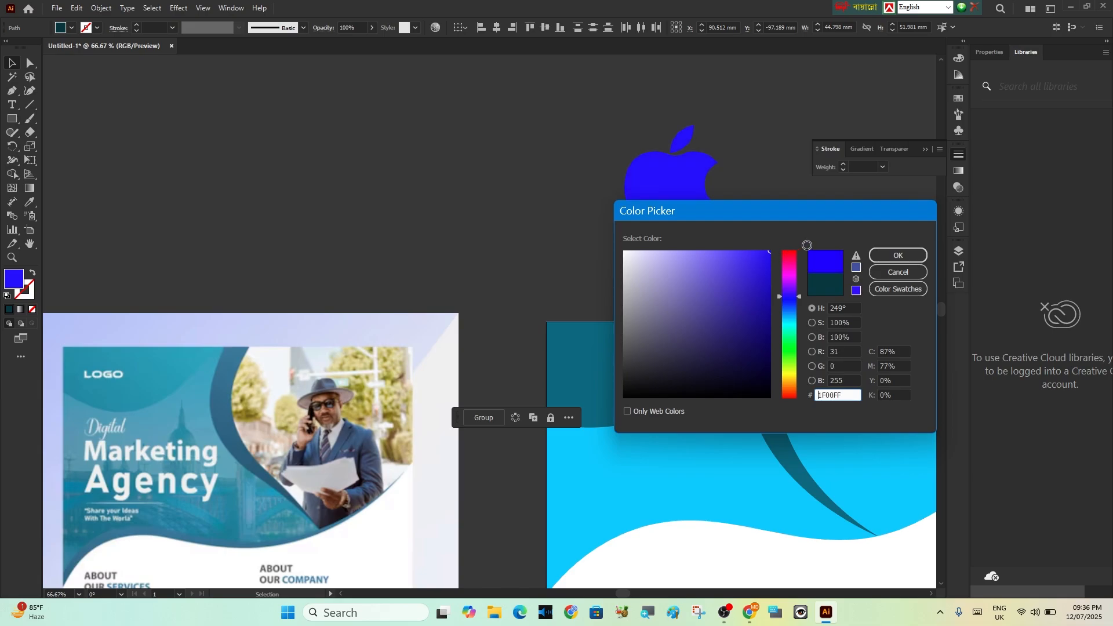
left_click(897, 258)
Place the apple logo on the header's dark teal corner shape, scale it to about 24 × 27 mm and fill it white (FFFFFF)
left_click_drag(664, 194, 622, 379)
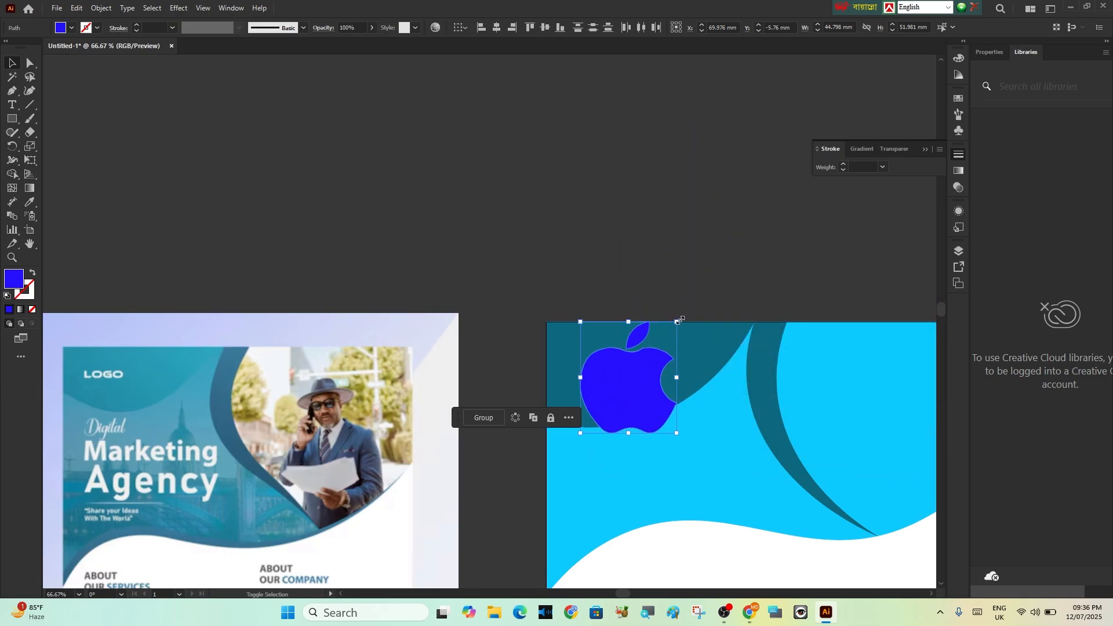
left_click_drag(676, 322, 626, 370)
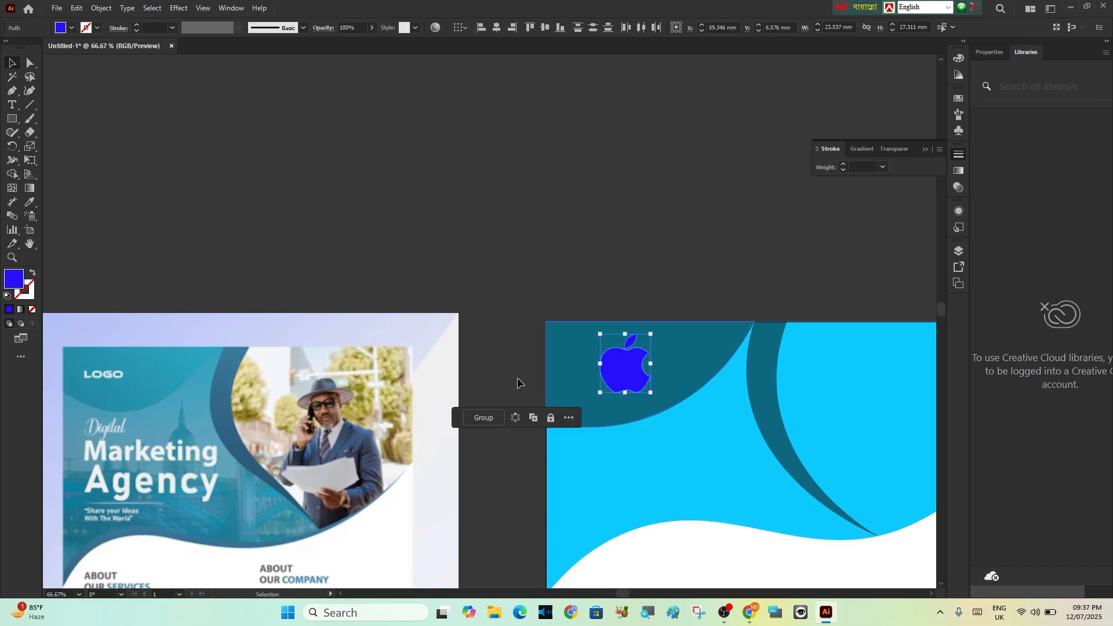
double_click(13, 285)
left_click(625, 252)
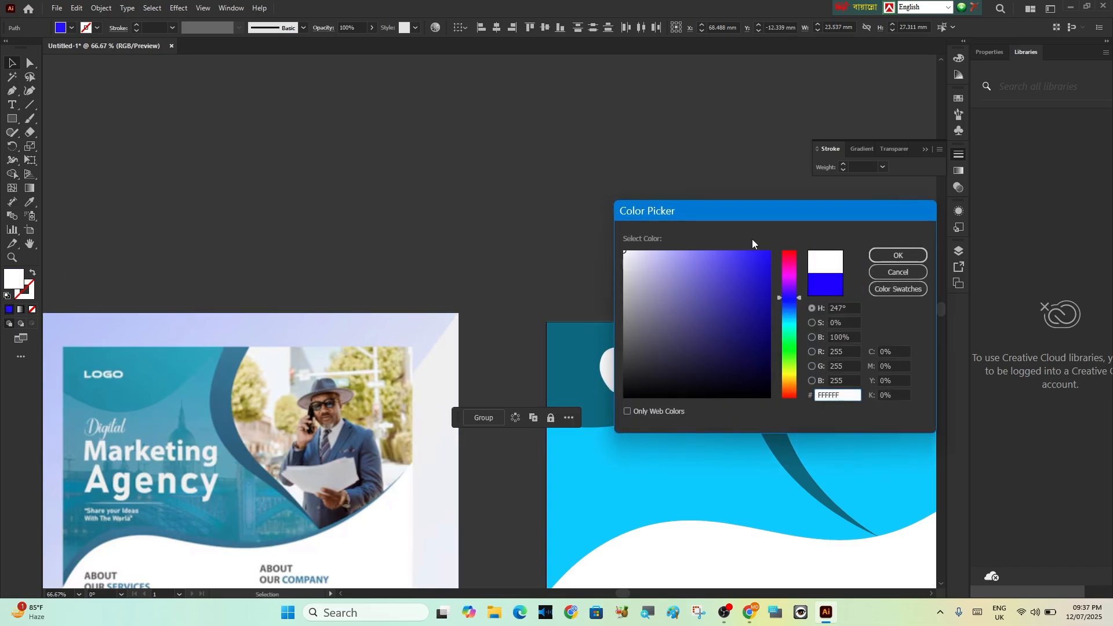
left_click(897, 255)
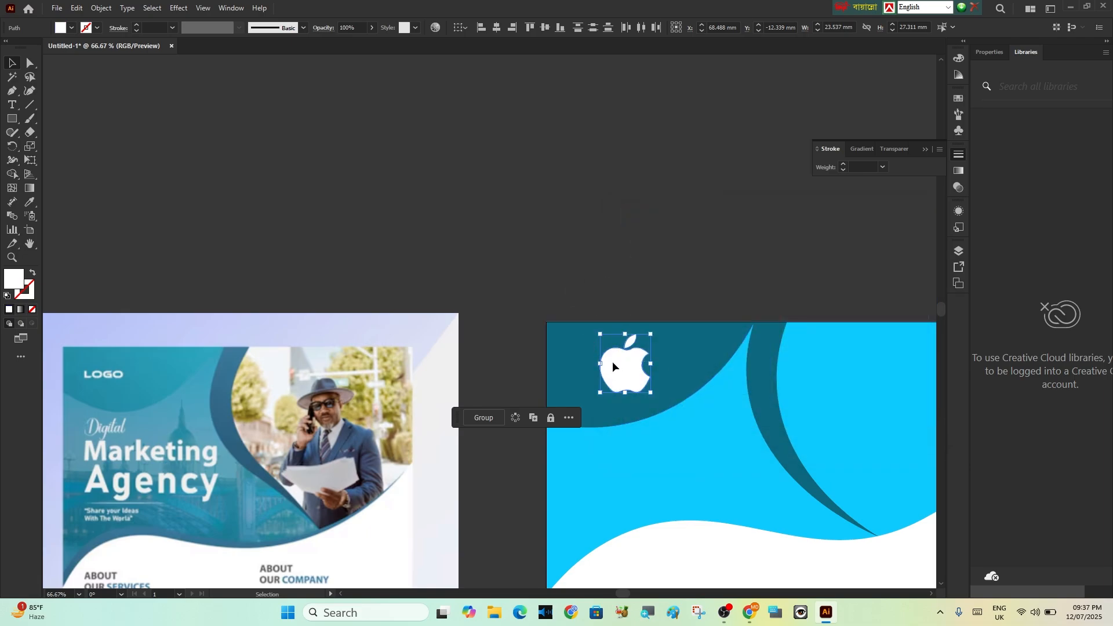
Move the apple logo closer to the artboard's upper-left corner, enlarge it to about 29 × 33 mm and deselect it
left_click_drag(612, 362, 591, 356)
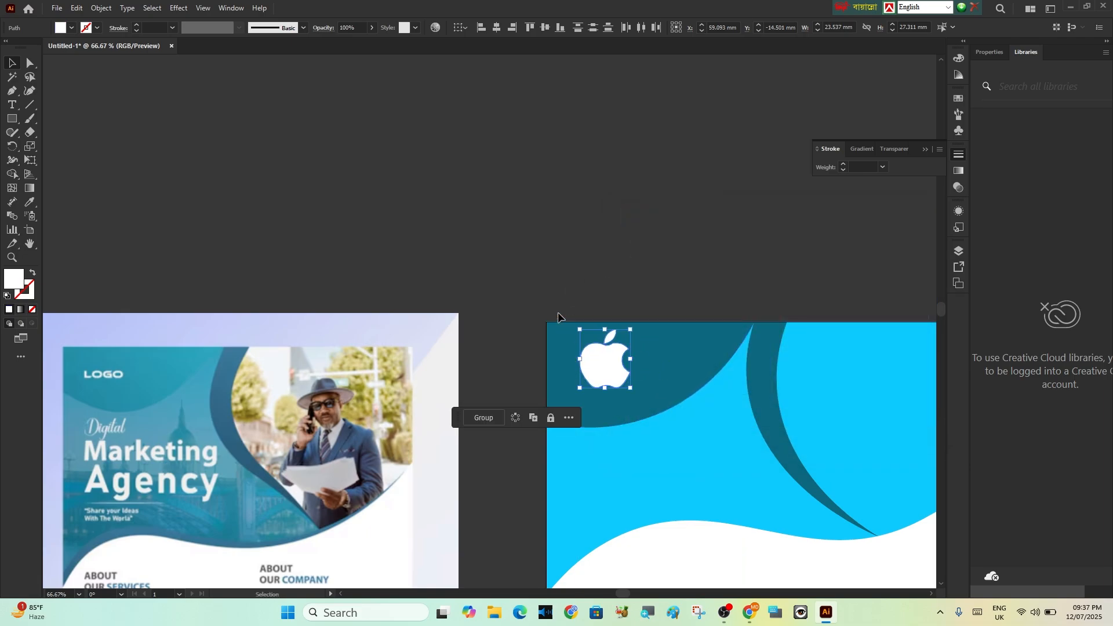
left_click_drag(631, 388, 653, 404)
scroll(649, 295, "down", 5)
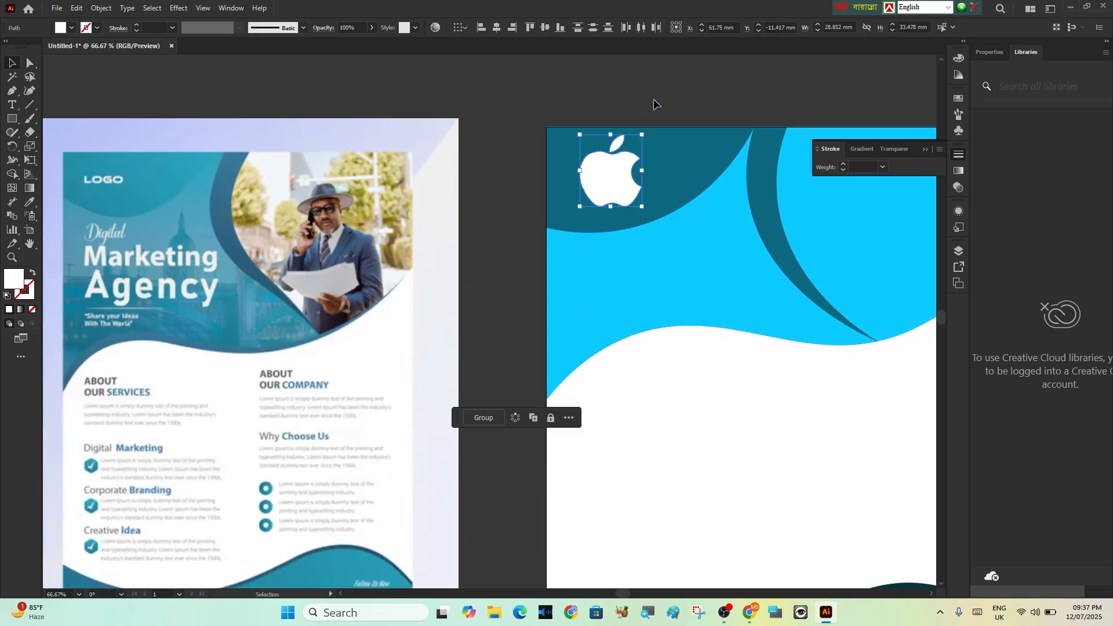
left_click(652, 98)
scroll(489, 415, "down", 2)
scroll(583, 444, "up", 1)
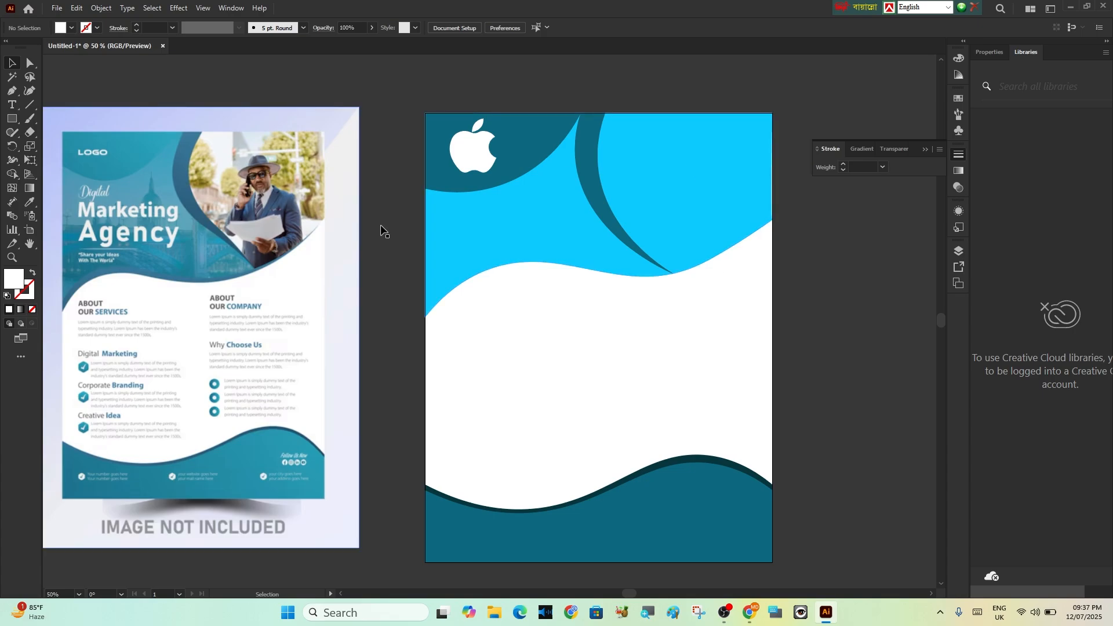
Switch to Chrome and replace the Google image search for the apple logo with "office men picture"
left_click(746, 617)
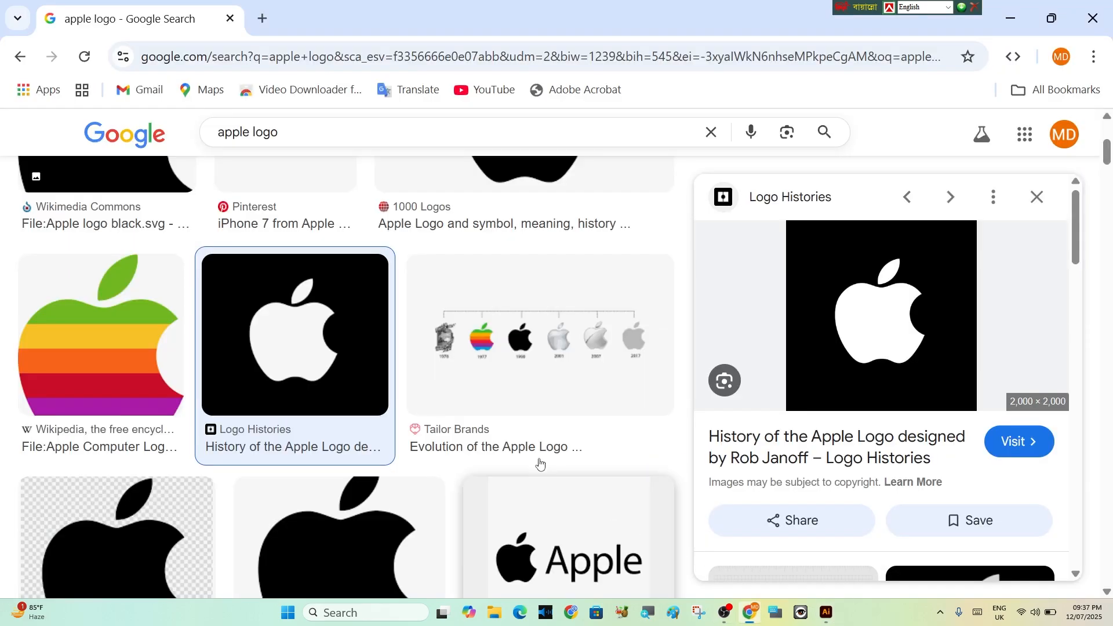
left_click(305, 145)
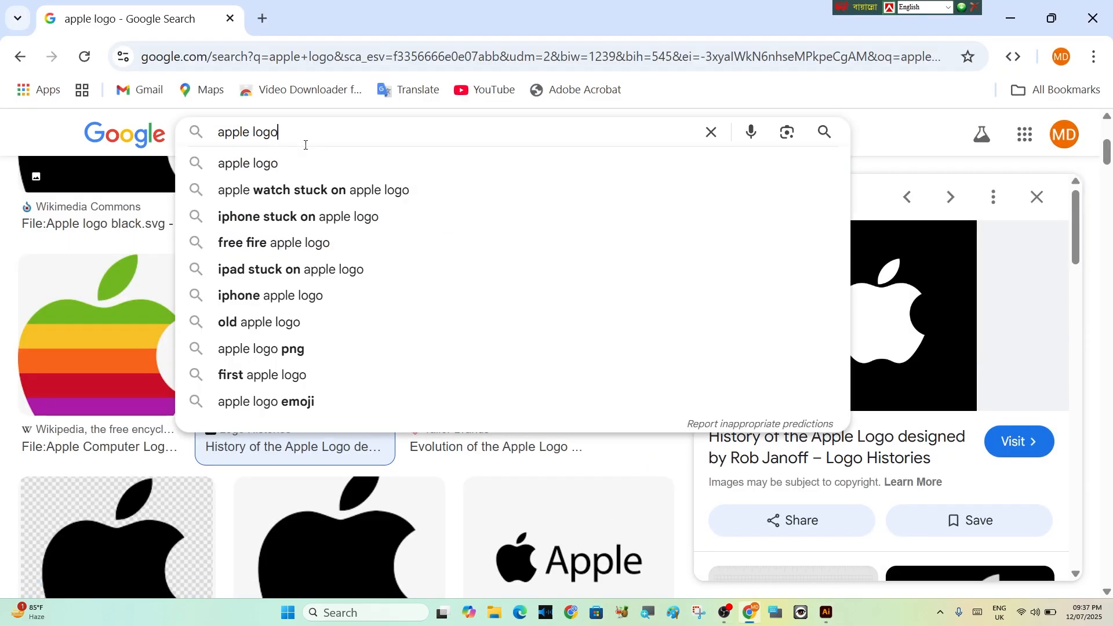
key("BackSpace")
key("BackSpace")
key("BackSpace")
key("BackSpace")
key("BackSpace")
key("BackSpace")
key("BackSpace")
key("BackSpace")
key("BackSpace")
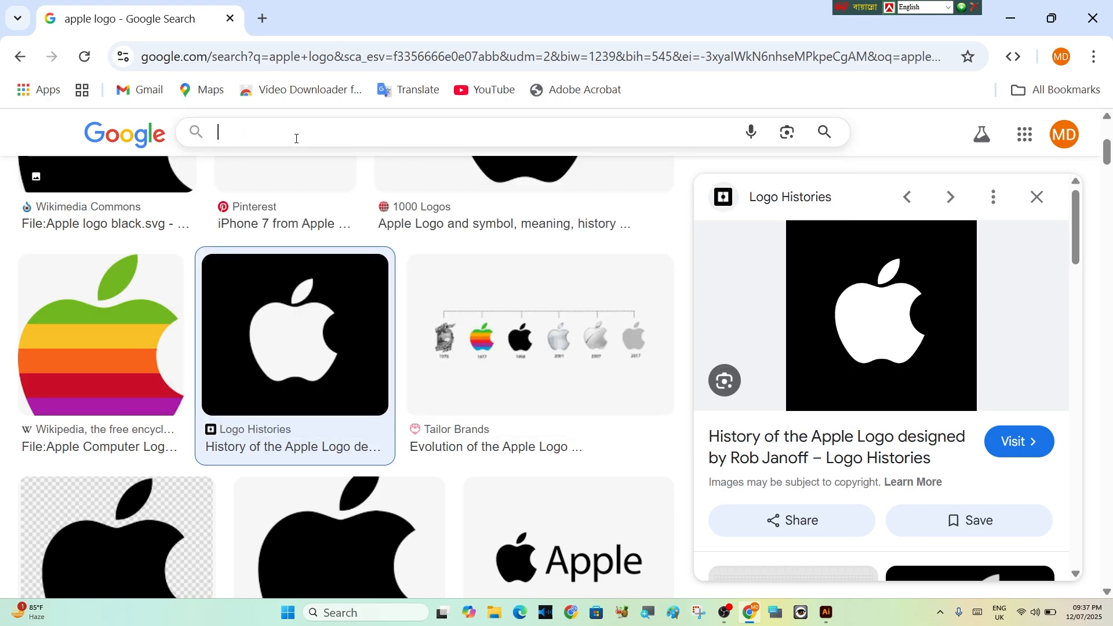
type("nem")
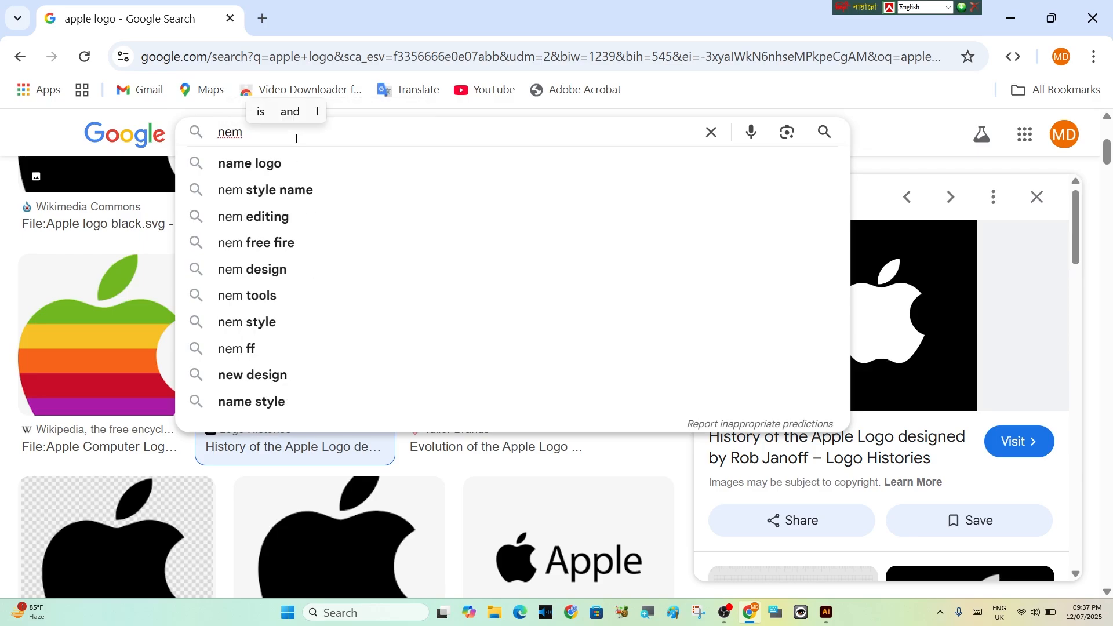
key("BackSpace")
key("BackSpace")
key("BackSpace")
type("office")
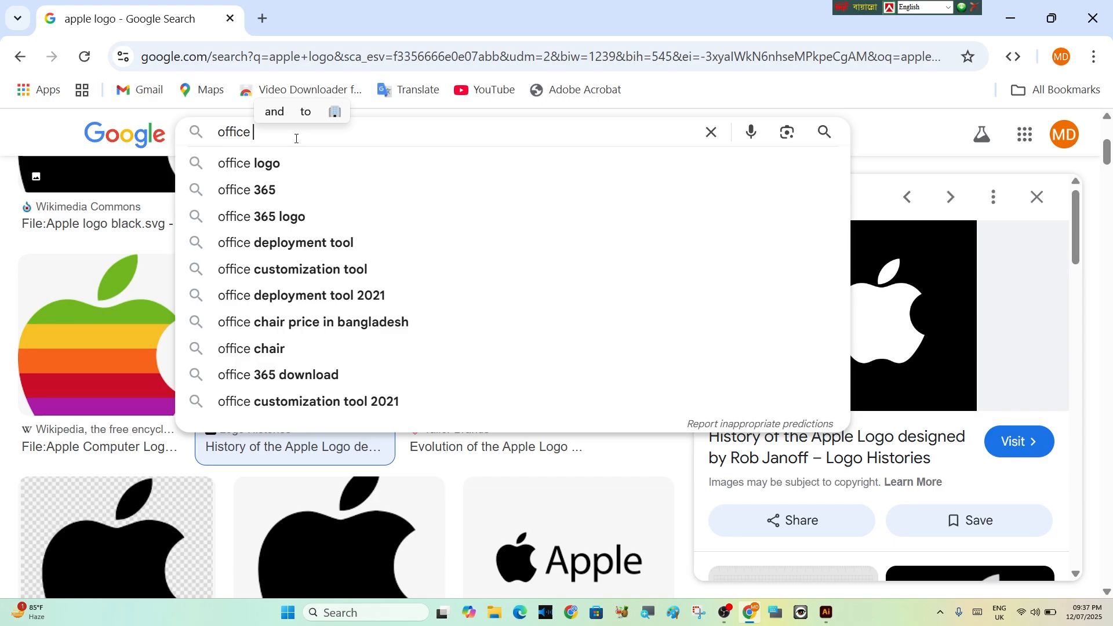
type(" nem")
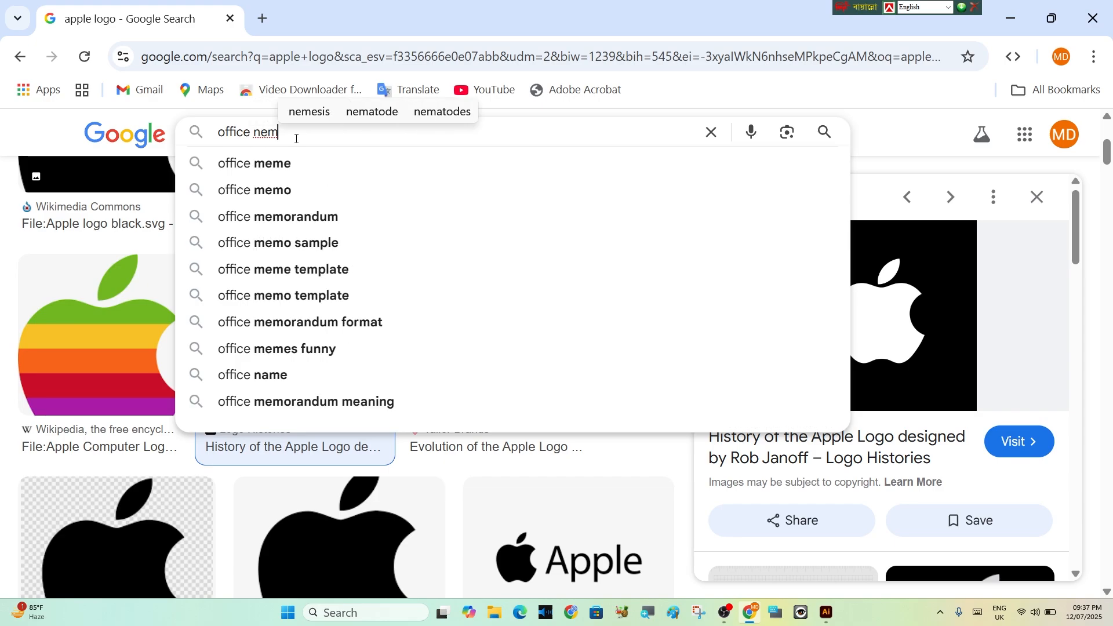
key("BackSpace")
key("BackSpace")
key("BackSpace")
type("men")
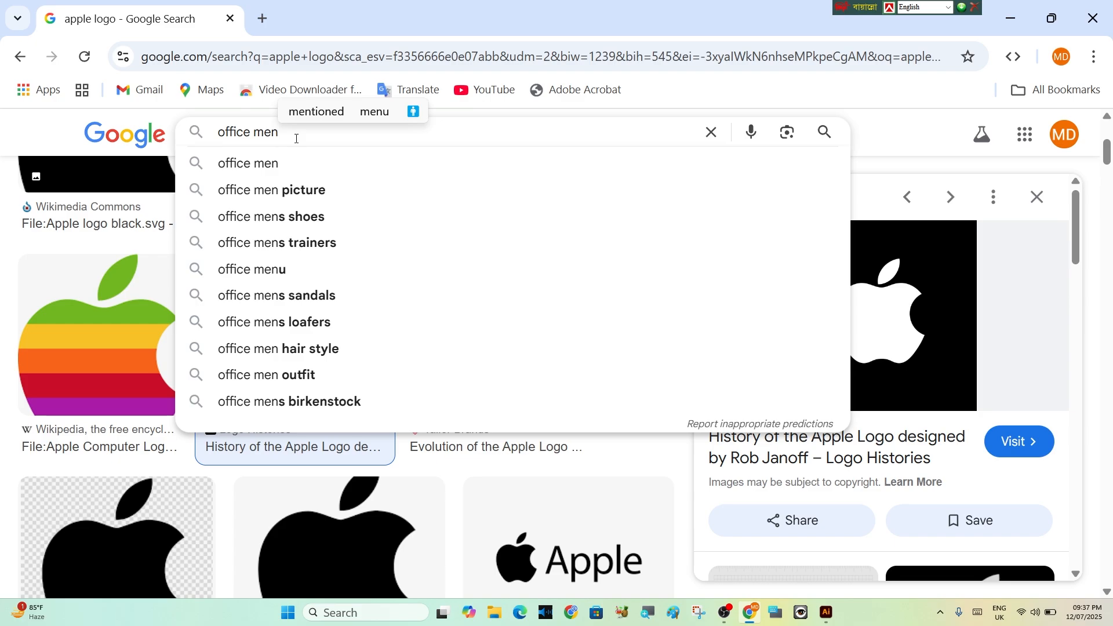
left_click(284, 191)
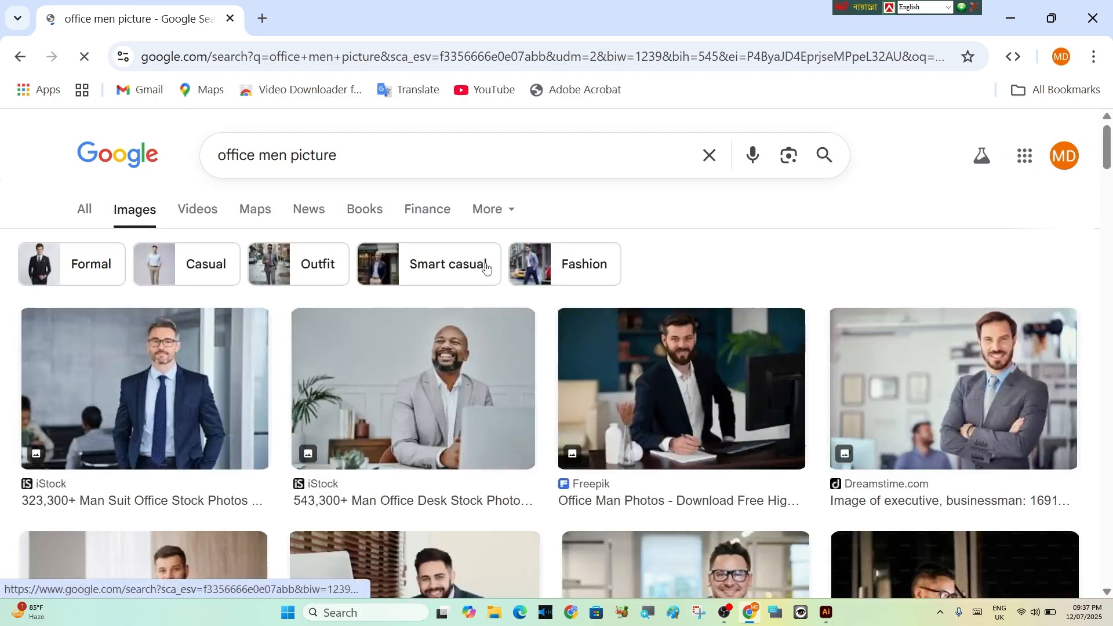
Open the Dreamstime result showing a businessman in a grey suit with crossed arms and copy its image
scroll(811, 422, "down", 2)
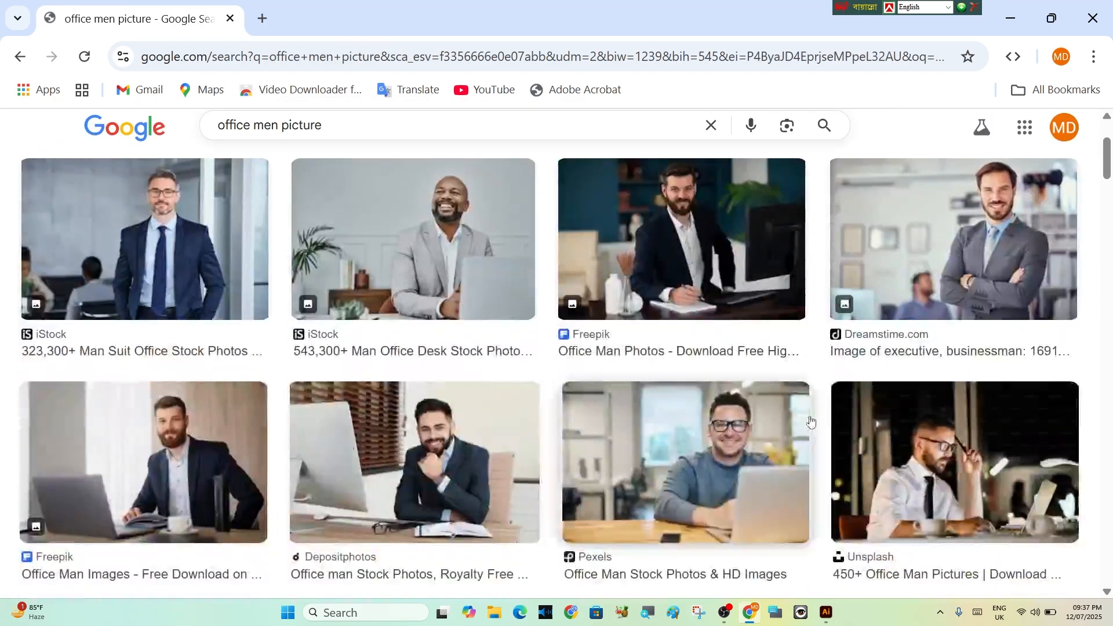
left_click(1011, 262)
right_click(622, 431)
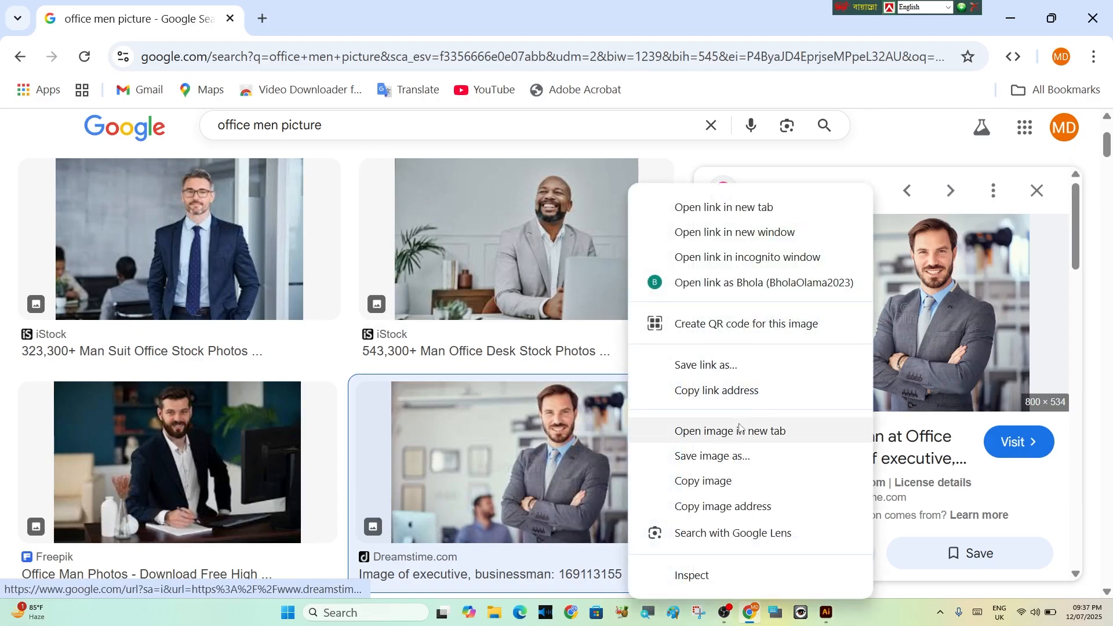
left_click(716, 481)
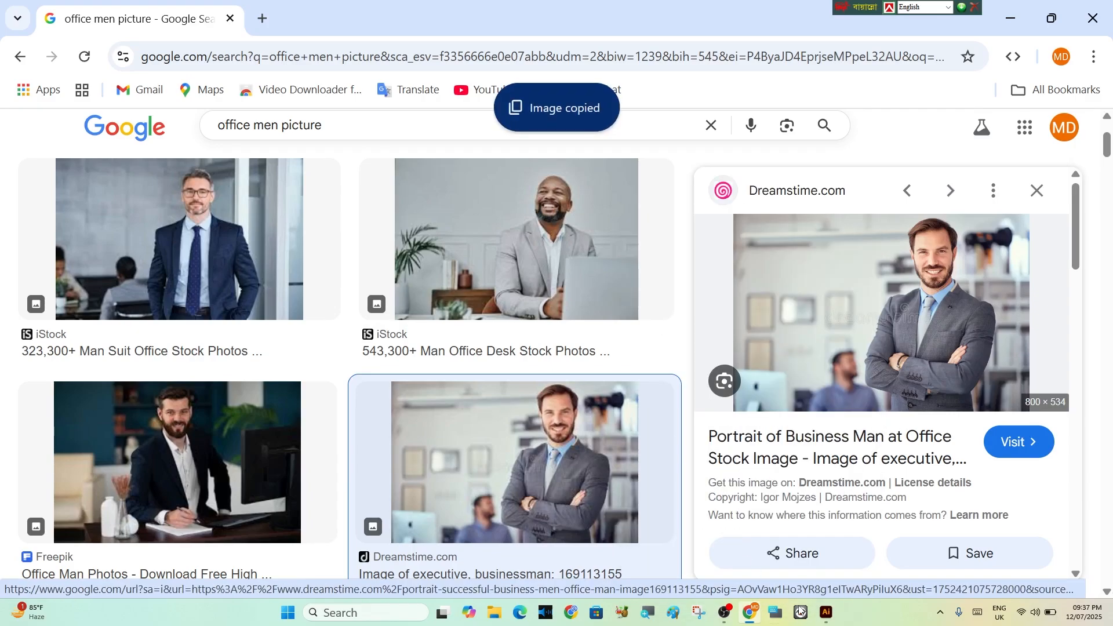
Paste the businessman photo into the Illustrator flyer, scale it to about 141 × 94 mm and place it below the header
left_click(826, 613)
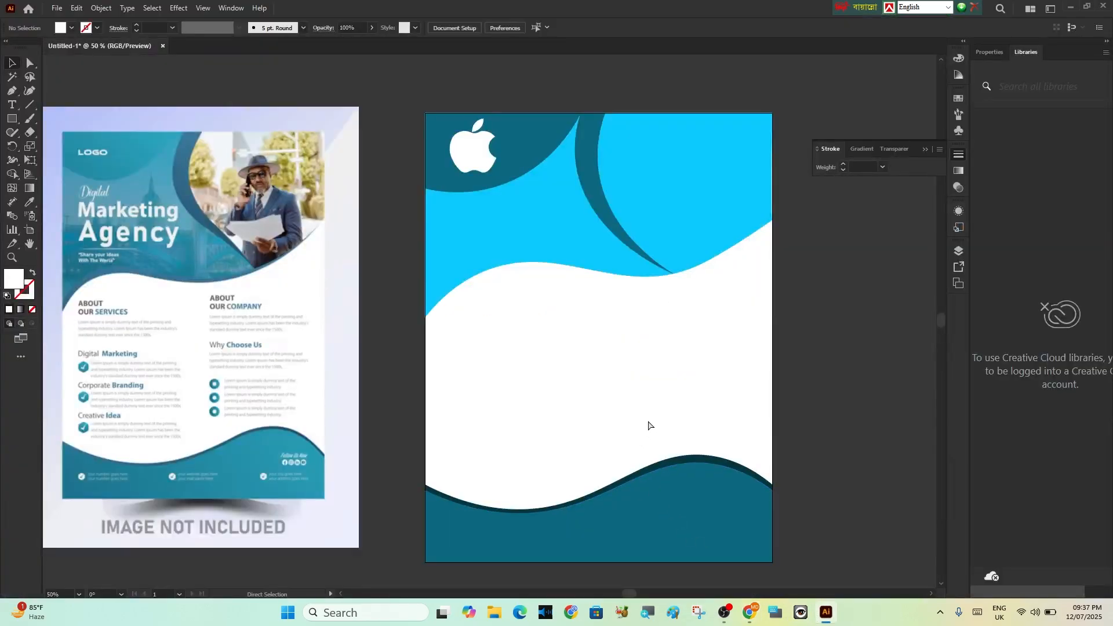
key("ctrl+v")
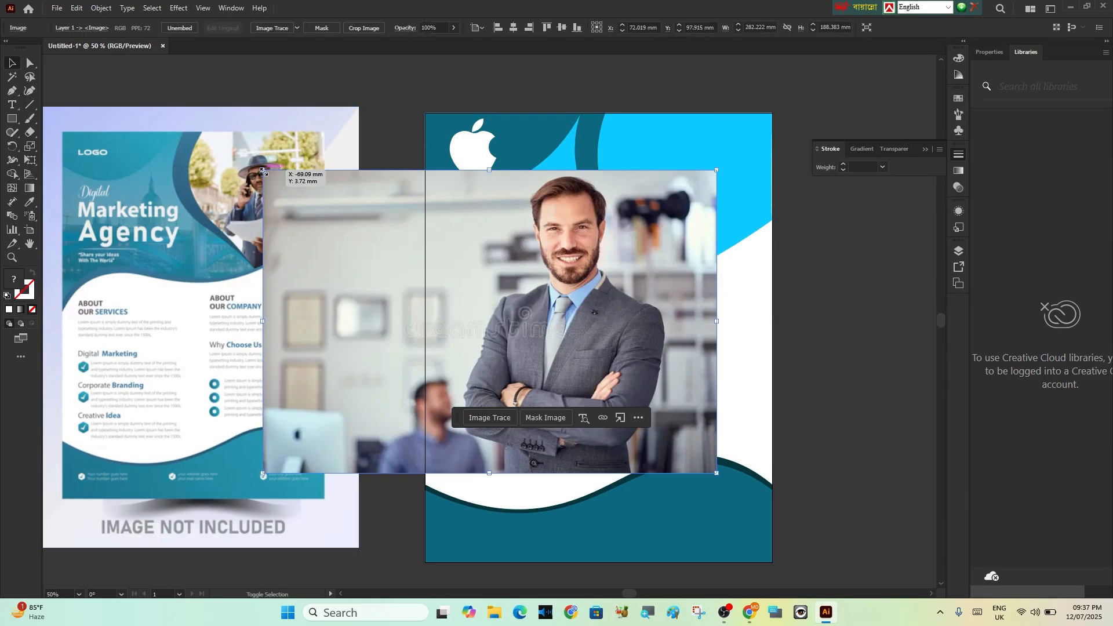
left_click_drag(262, 170, 491, 316)
mouse_move(572, 376)
left_mouse_down()
mouse_move(599, 352)
mouse_move(588, 380)
left_mouse_up()
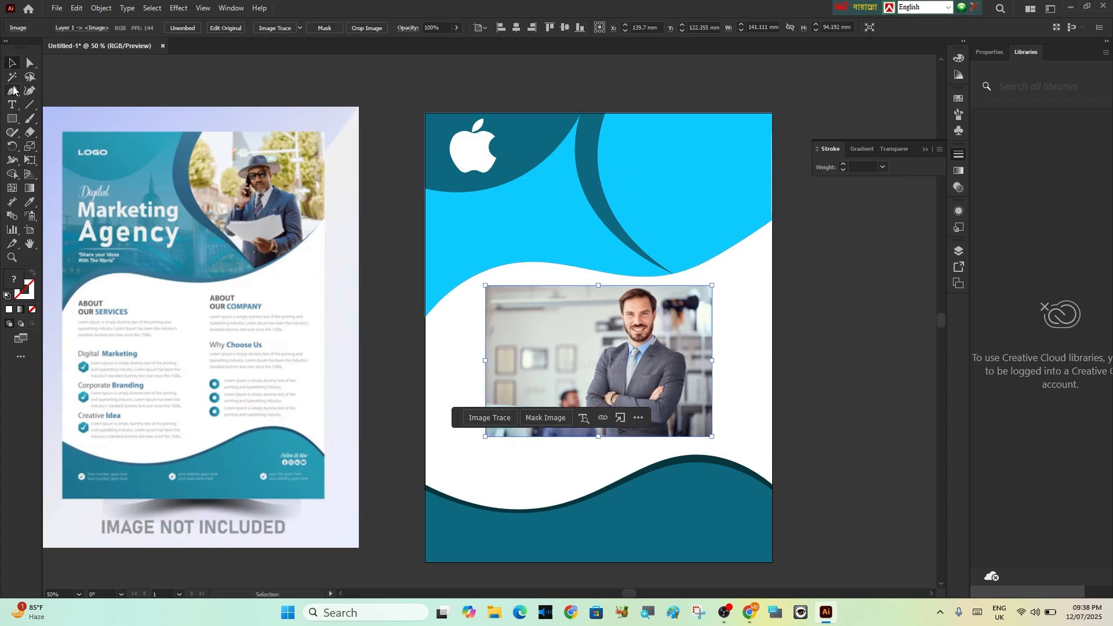
Draw a closed four-corner Pen shape over the header's upper-right area, from the teal crescent's tips to the artboard's right edge
left_click(13, 90)
scroll(623, 215, "up", 1)
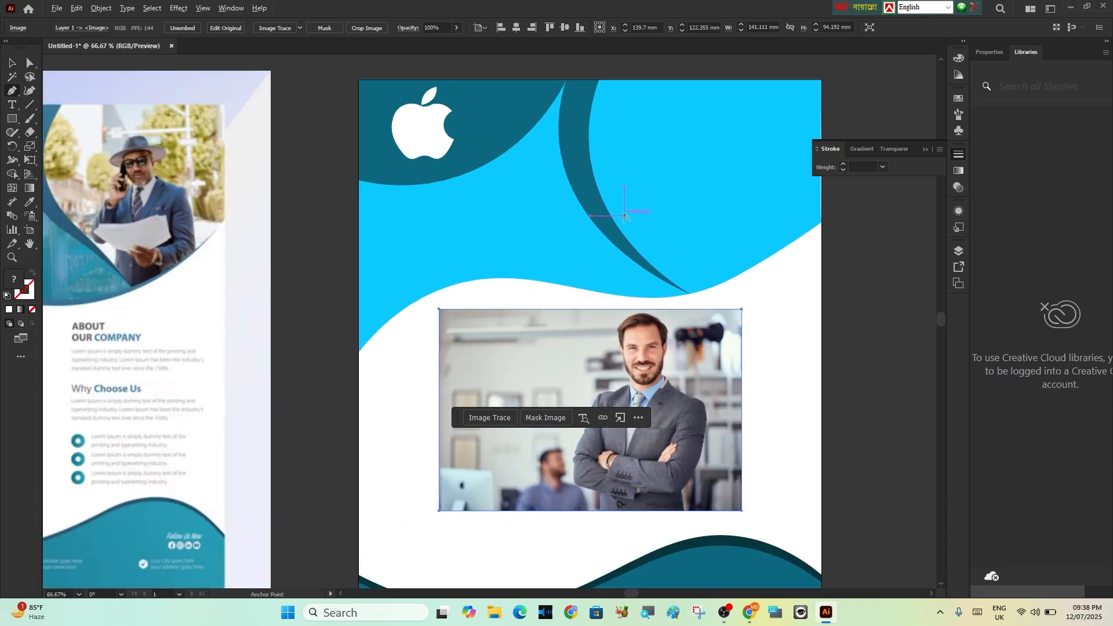
left_click(599, 79)
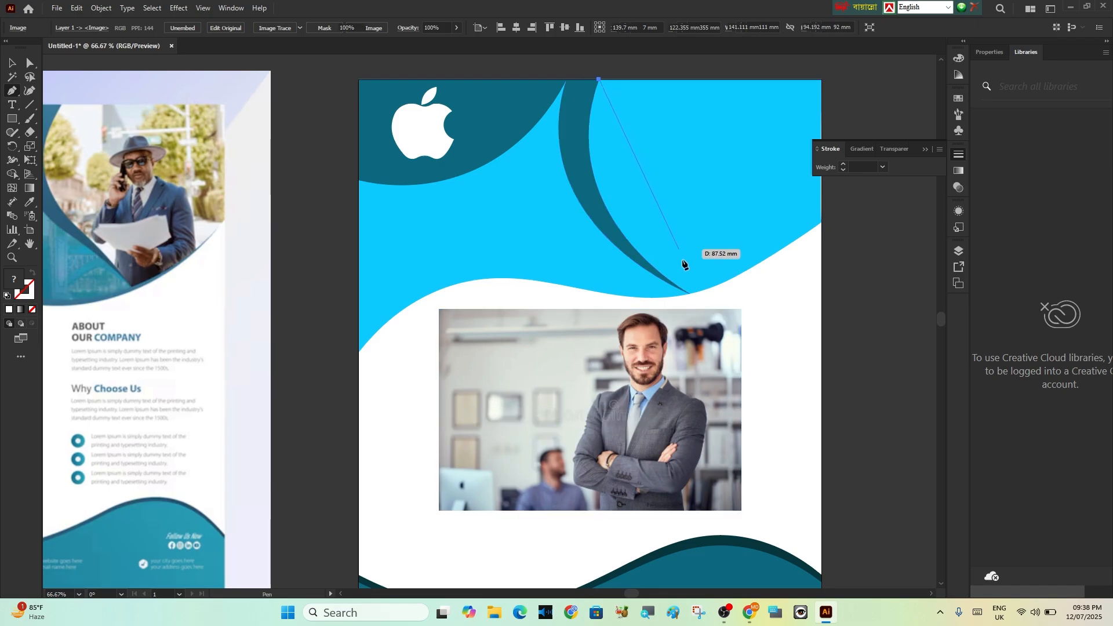
left_click(689, 293)
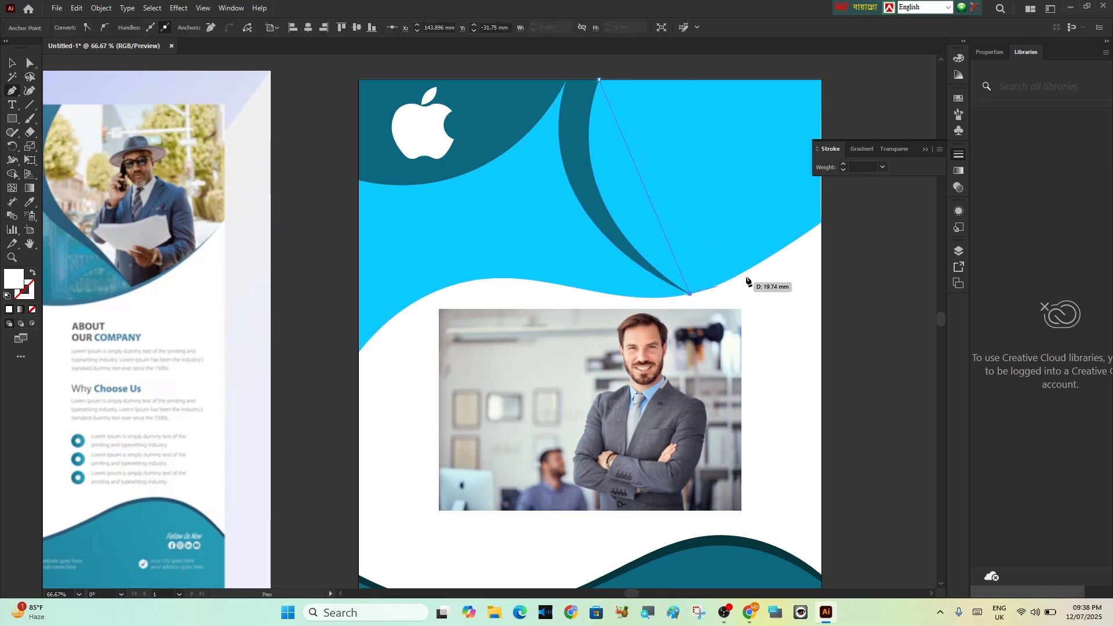
left_click(822, 222)
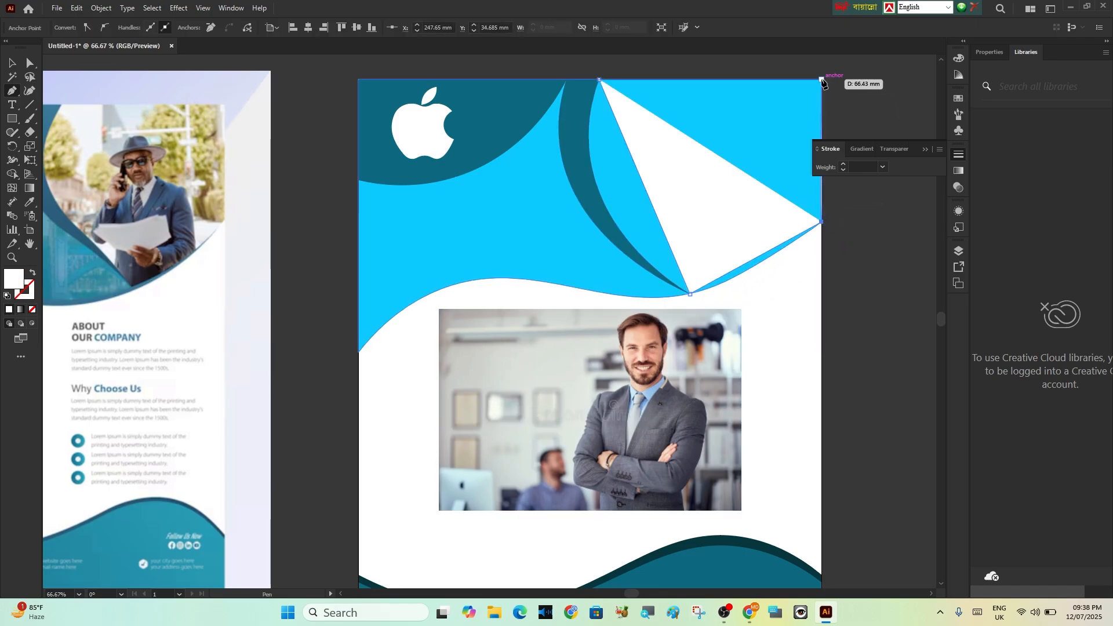
left_click(821, 80)
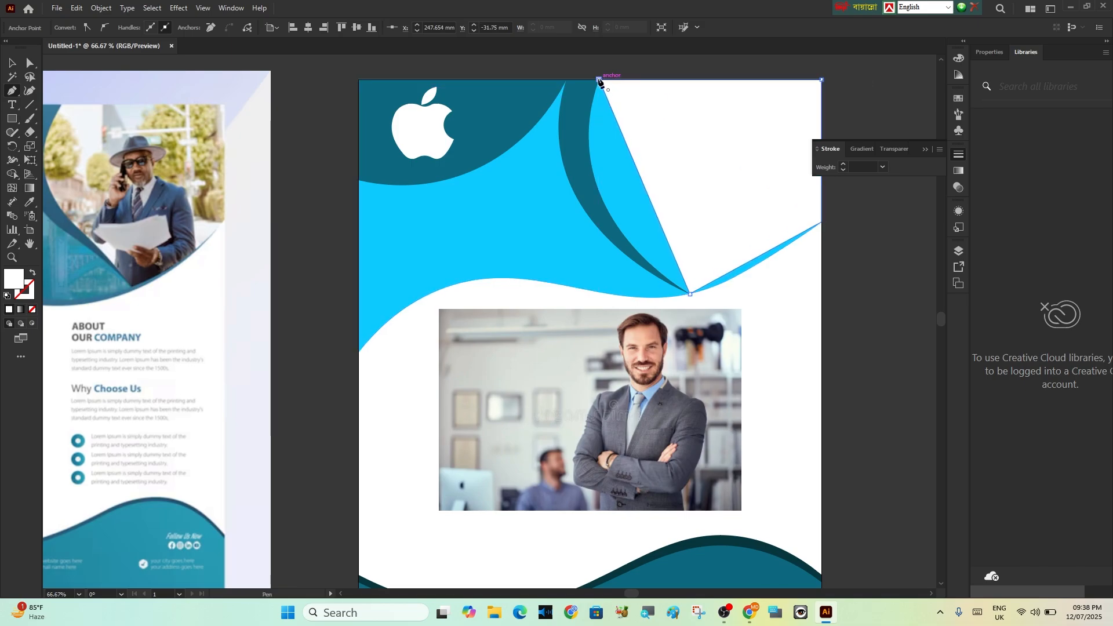
left_click(598, 79)
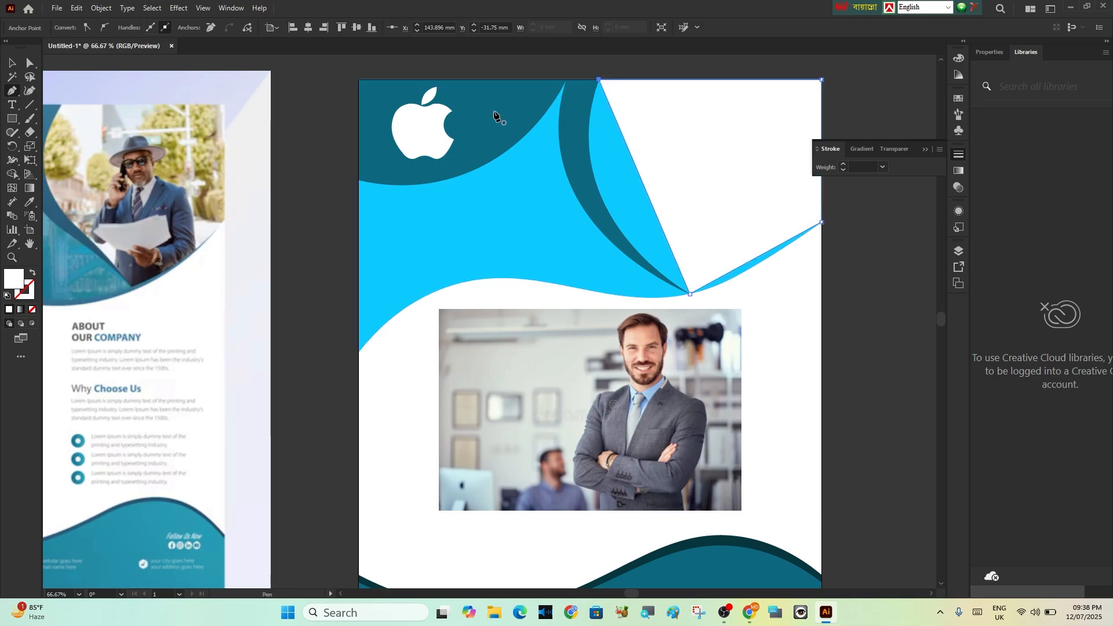
Curve the new shape's left and lower edges to follow the teal crescent and header wave, giving it about 109 × 100 mm
left_click(29, 91)
left_click_drag(643, 185, 601, 192)
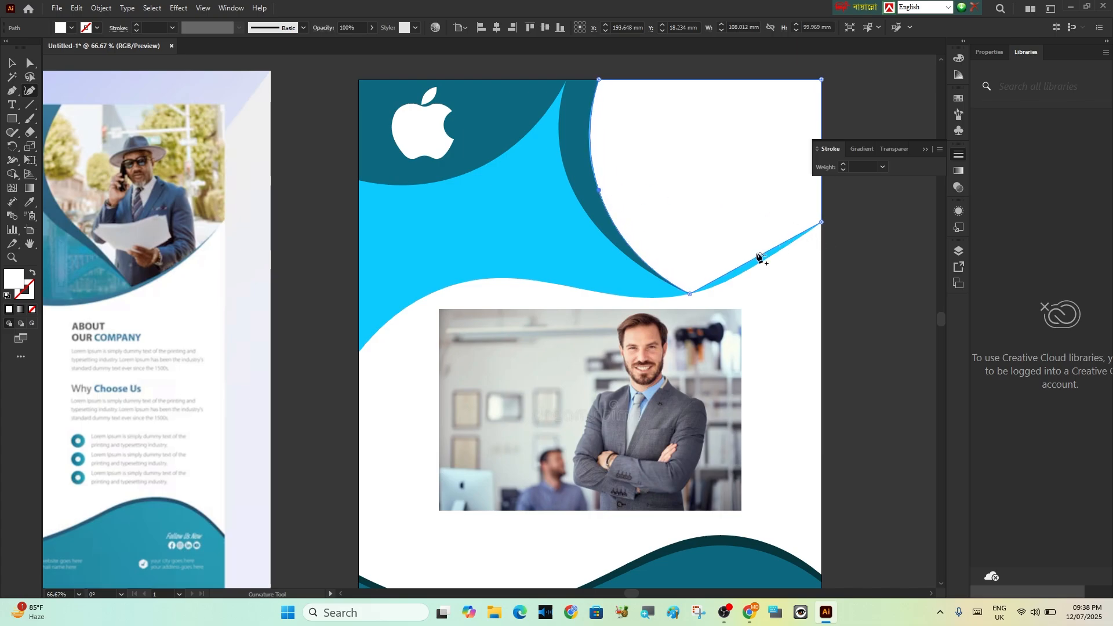
left_click_drag(758, 255, 764, 273)
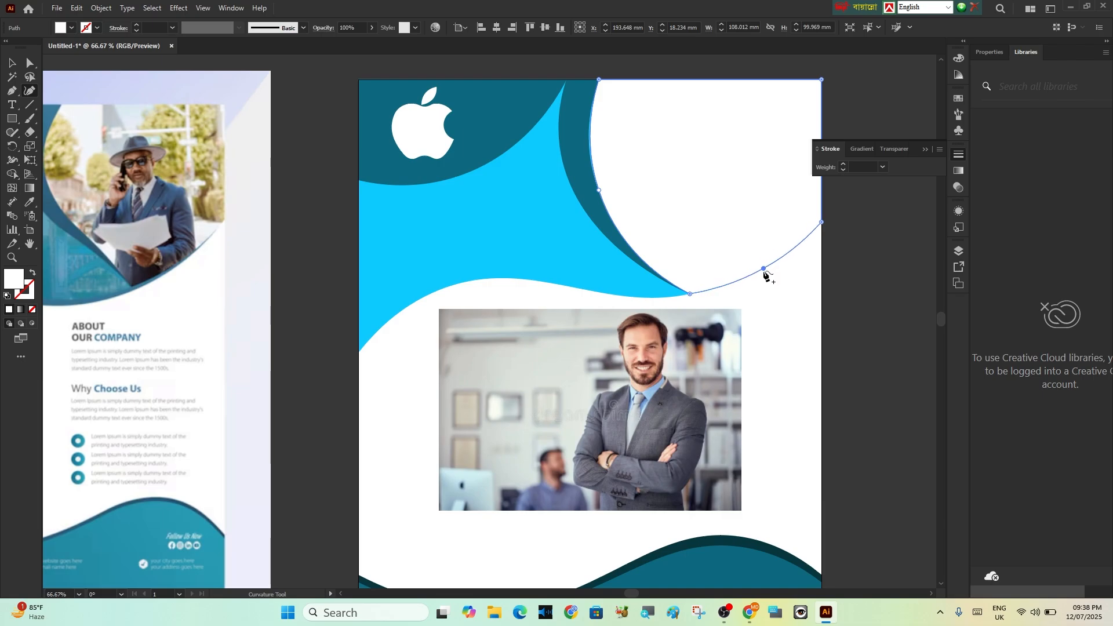
scroll(788, 204, "up", 3)
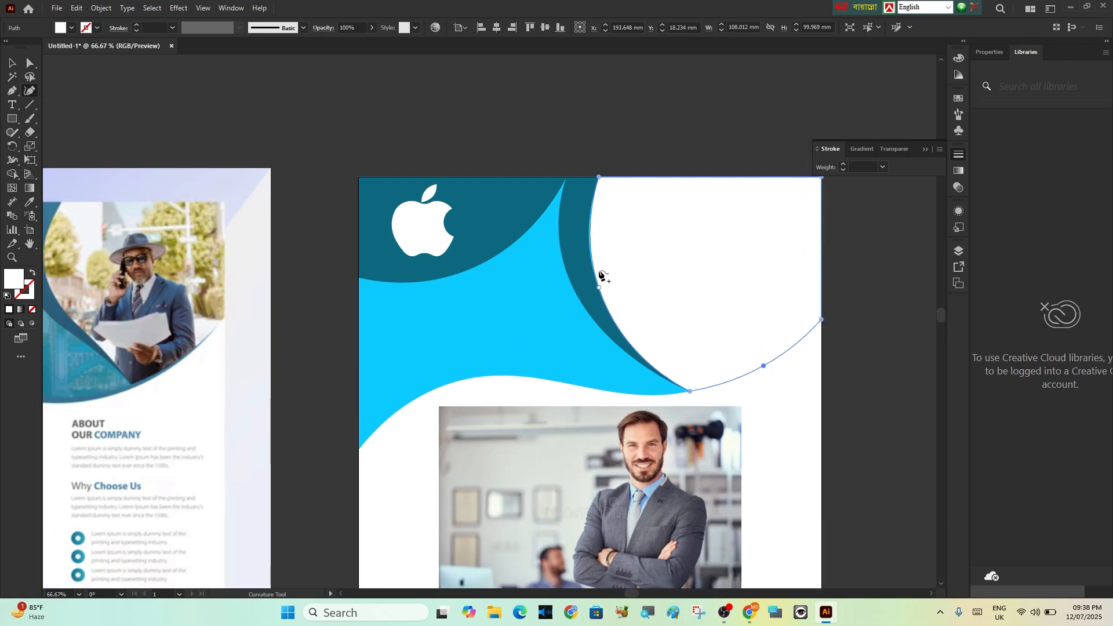
left_click_drag(599, 289, 595, 288)
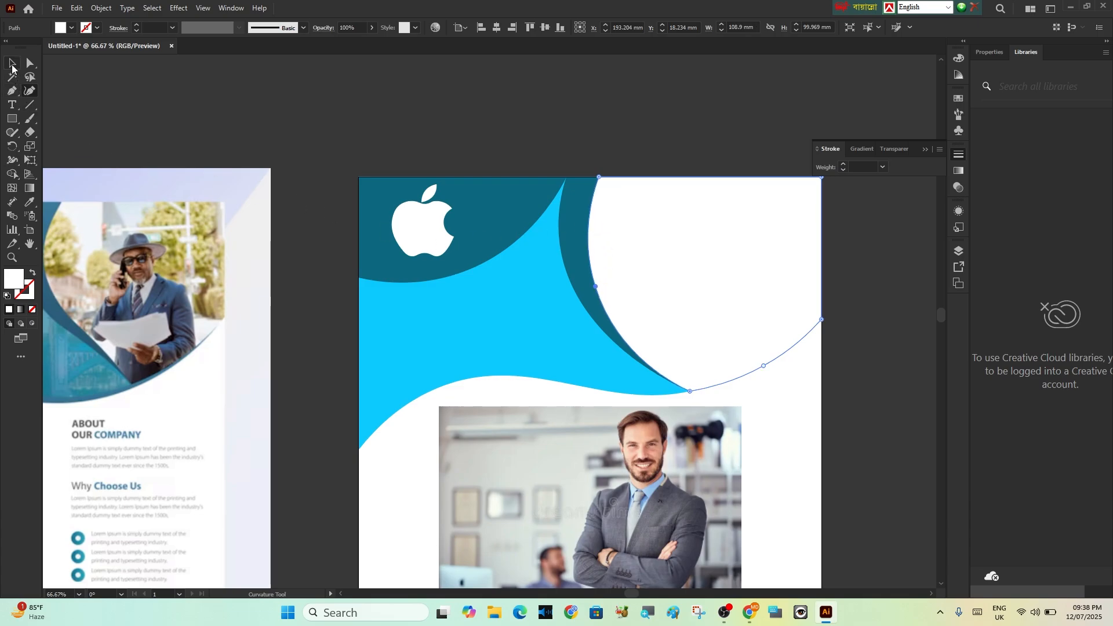
Fill the new curved header shape with a muted purple
double_click(11, 281)
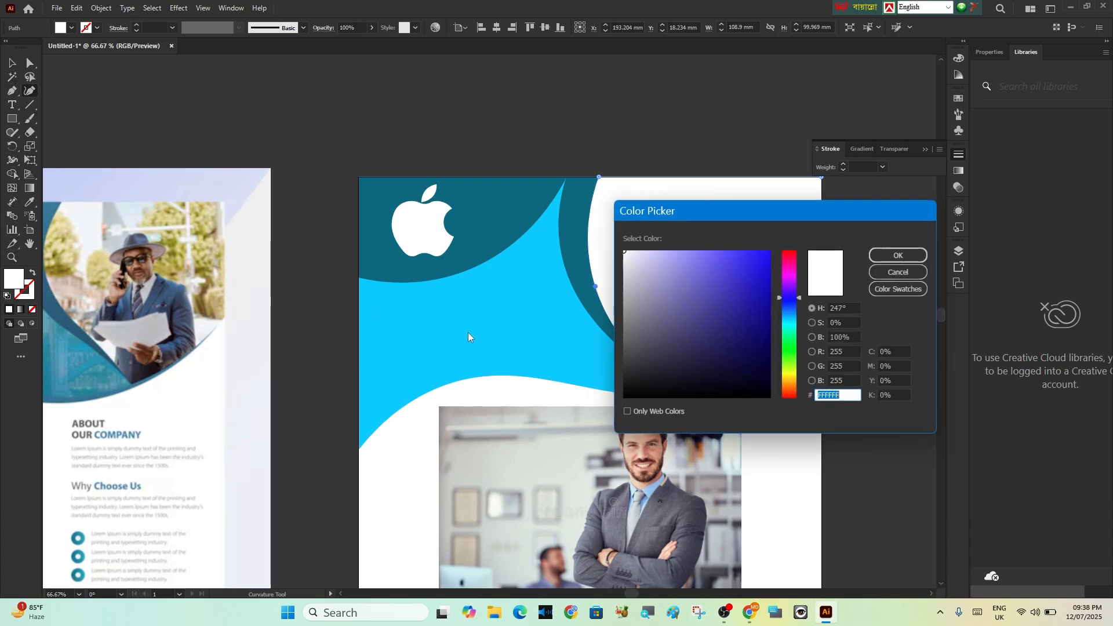
left_click(704, 292)
left_click(899, 254)
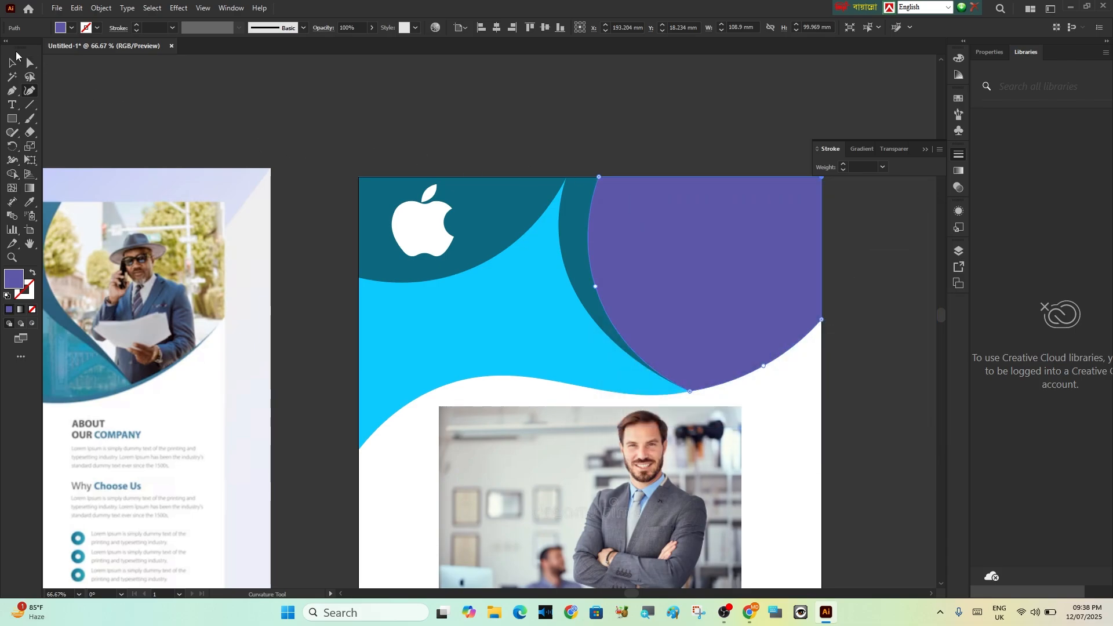
Move the businessman photo behind the purple shape, enlarge it to about 172 × 115 mm and position it to cover the shape
left_click(12, 62)
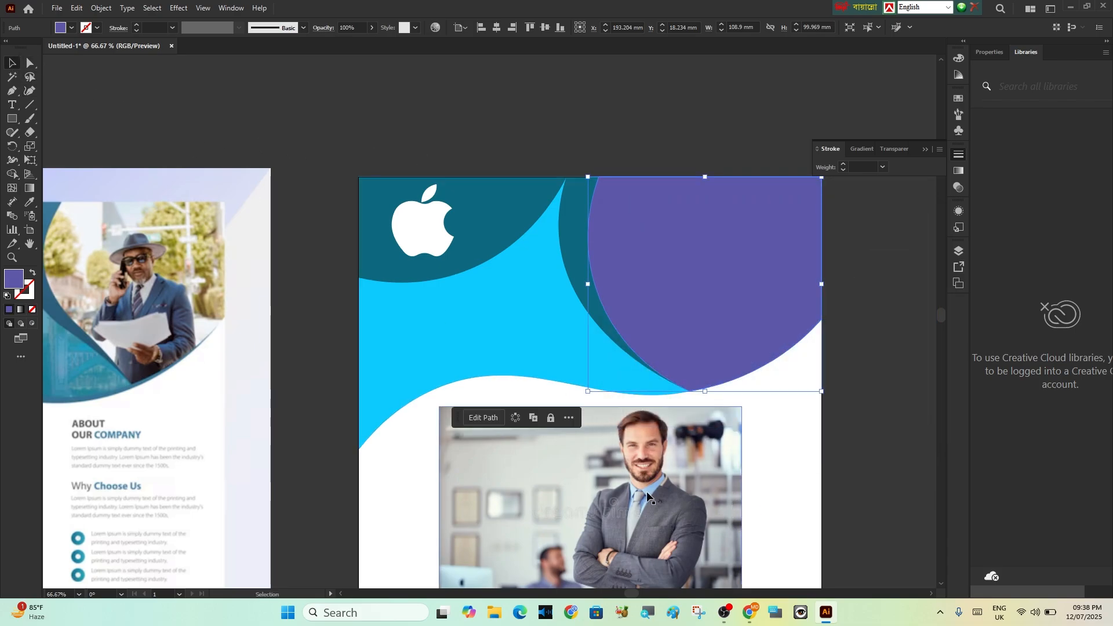
mouse_move(647, 494)
left_mouse_down()
mouse_move(651, 410)
mouse_move(671, 367)
left_mouse_up()
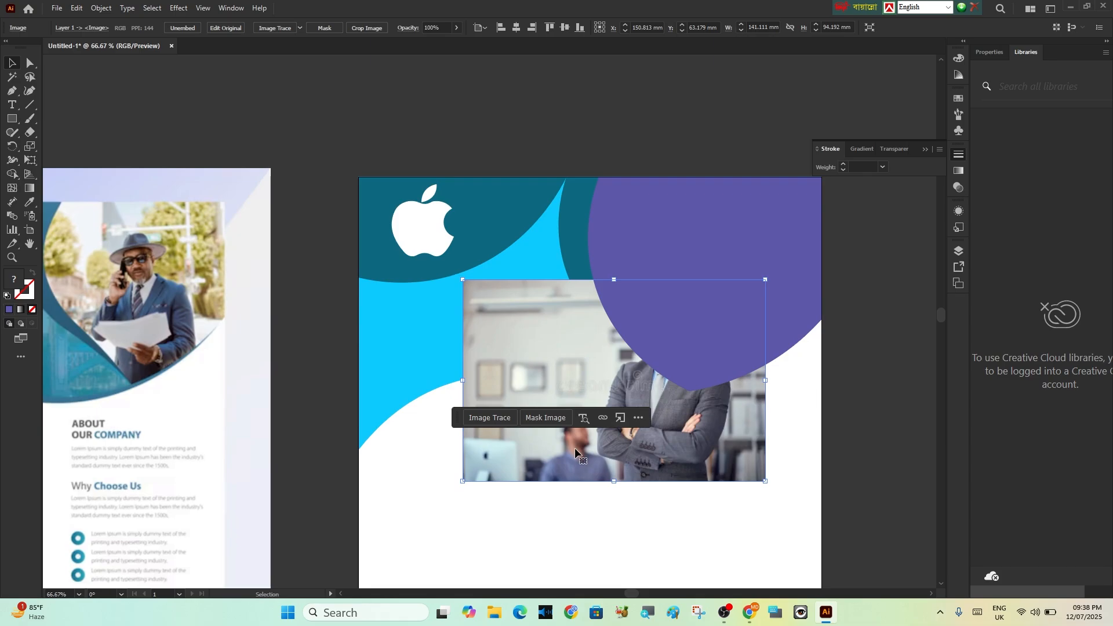
left_click_drag(559, 447, 589, 363)
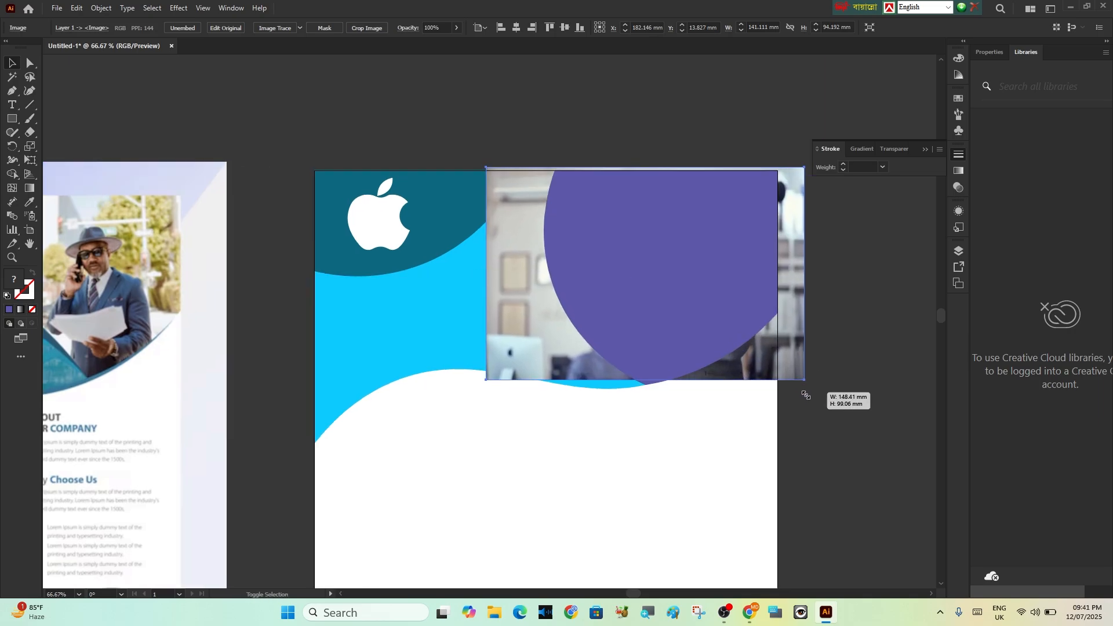
mouse_move(806, 395)
left_mouse_down()
mouse_move(820, 430)
mouse_move(855, 416)
left_mouse_up()
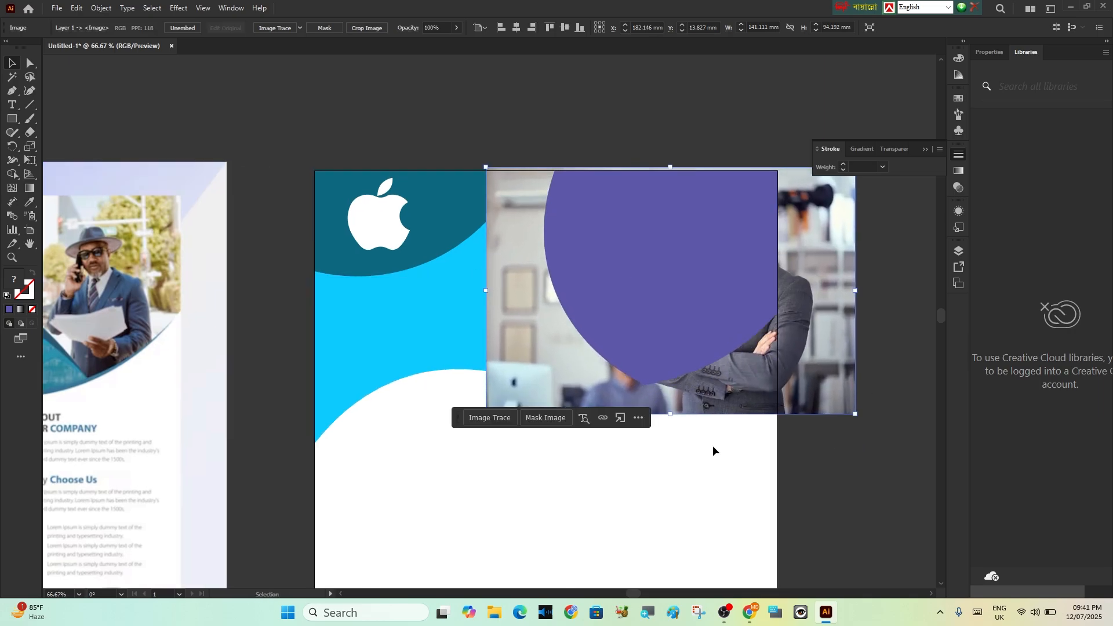
mouse_move(504, 313)
left_mouse_down()
mouse_move(477, 301)
mouse_move(469, 311)
left_mouse_up()
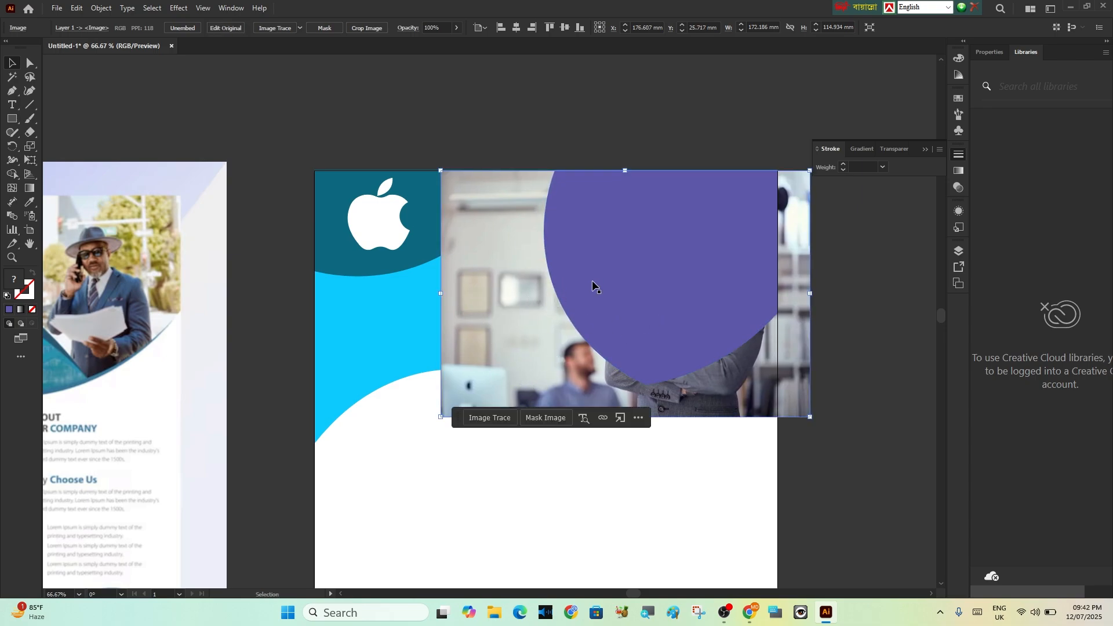
Clip the businessman photo to the purple shape with a clipping mask and deselect it
left_click(663, 280, "shift")
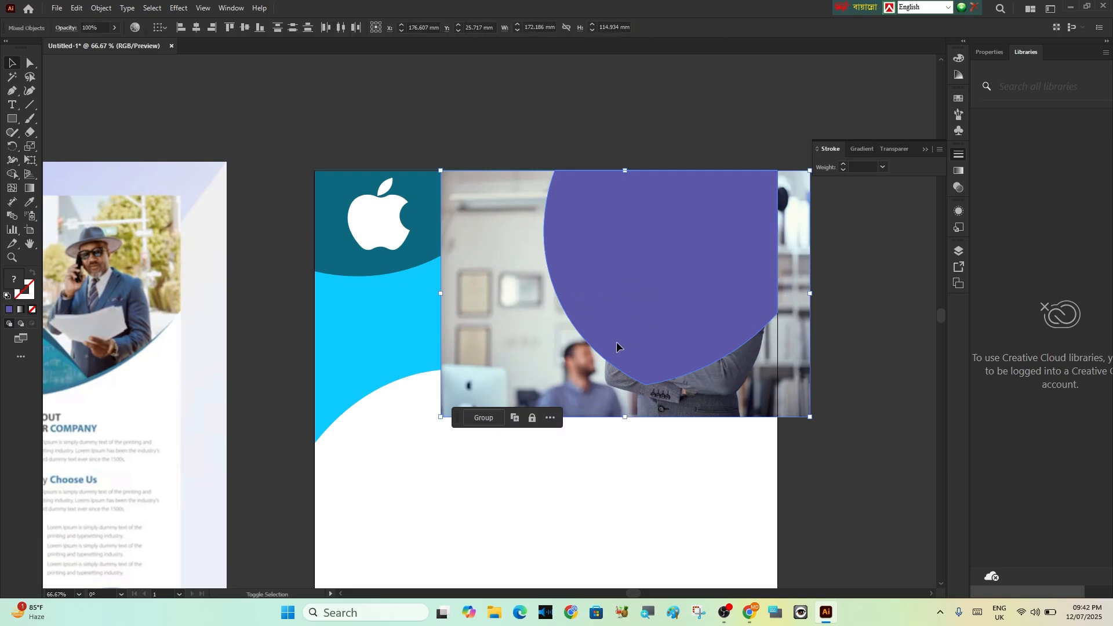
right_click(644, 309)
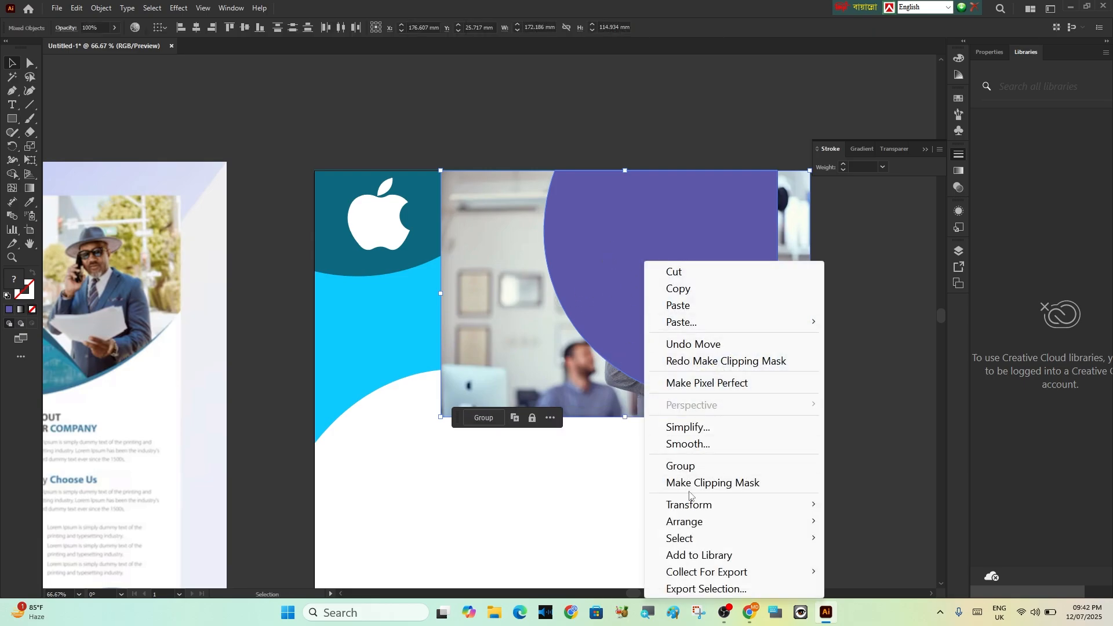
left_click(749, 488)
left_click(850, 406)
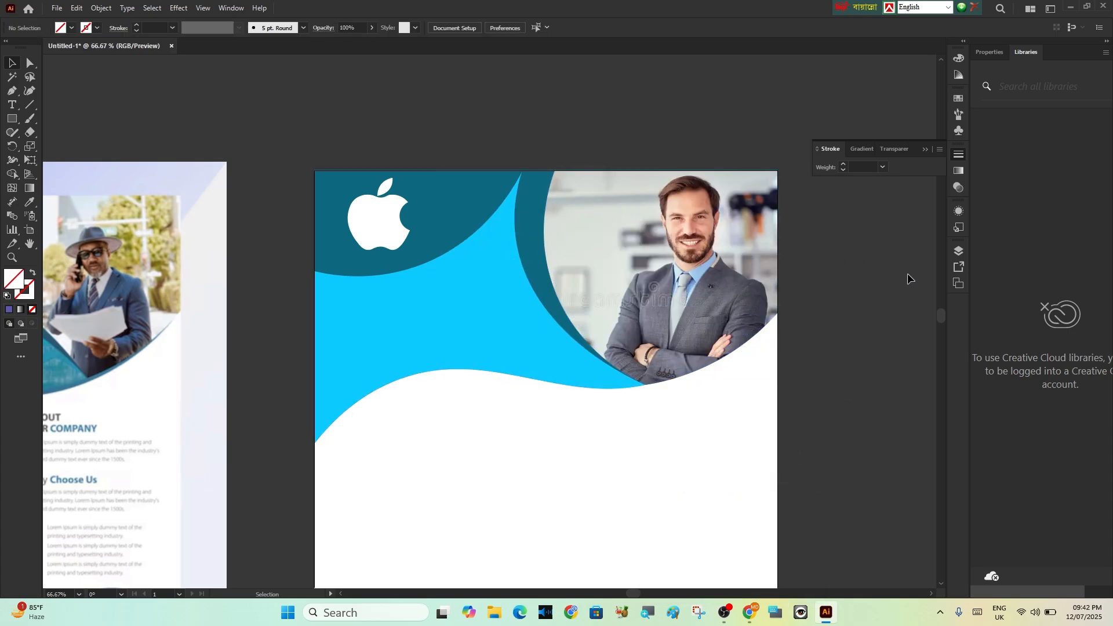
Select the apple logo's body and leaf, reduce them together to about 21 × 24 mm and deselect them
scroll(456, 308, "down", 1)
left_click(388, 201)
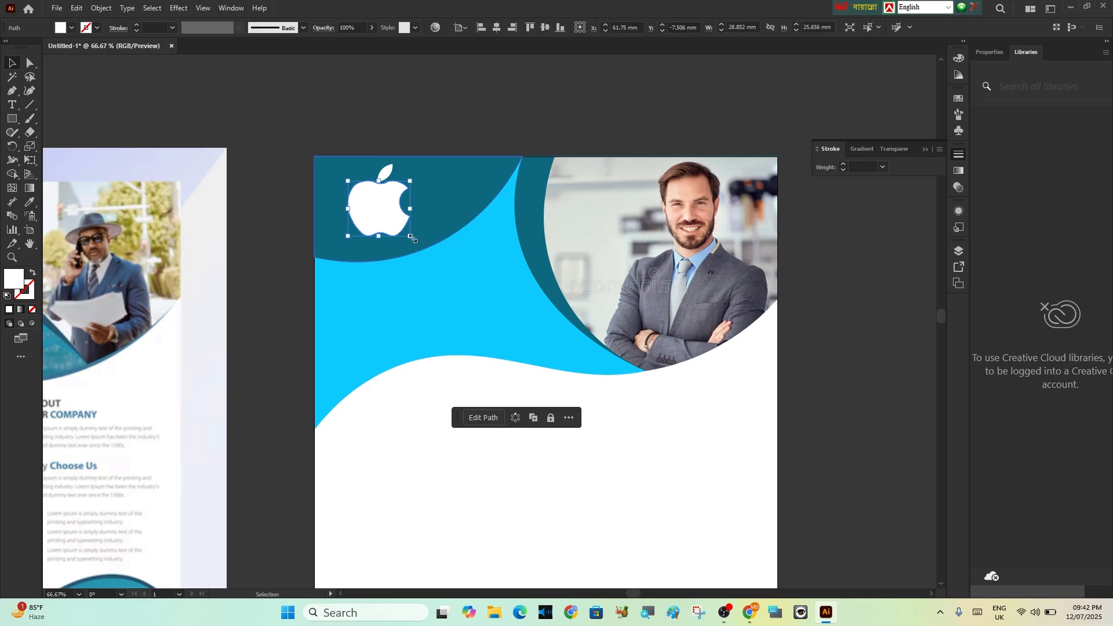
left_click(384, 170, "shift")
left_click_drag(412, 239, 394, 218)
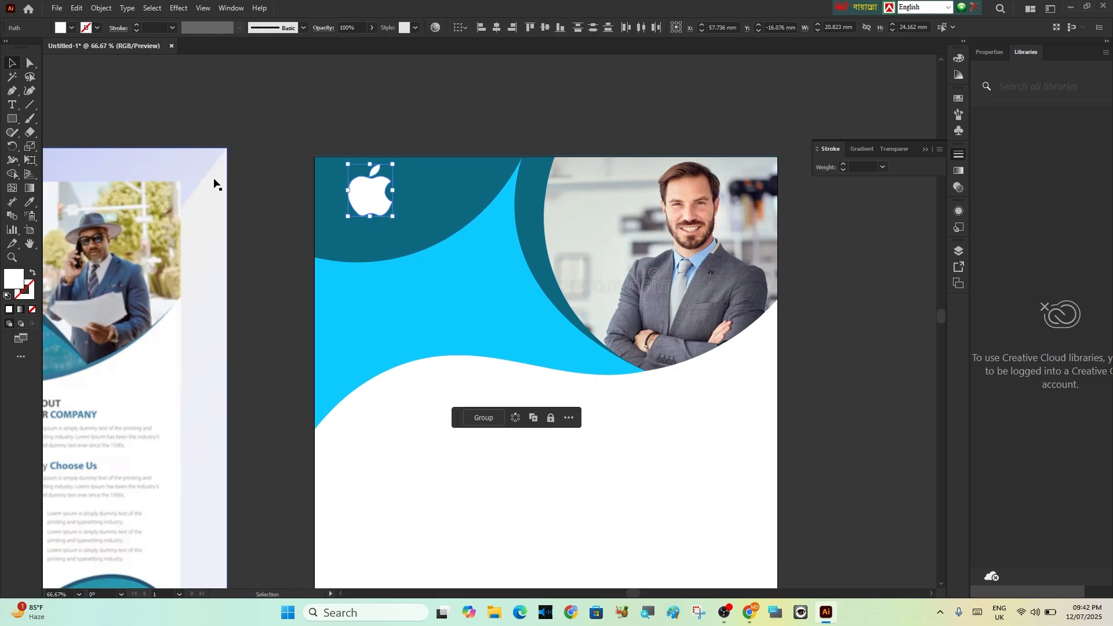
left_click(152, 119)
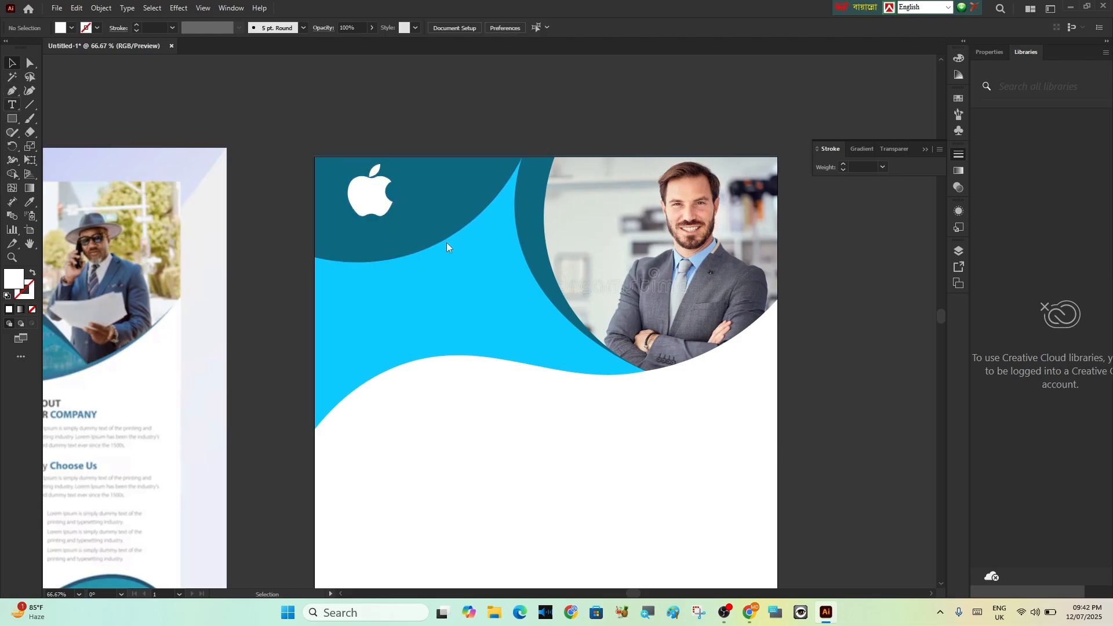
Add a "Lorem ipsum" text line, enlarge it, centre it below the apple logo and deselect it
left_click(362, 241)
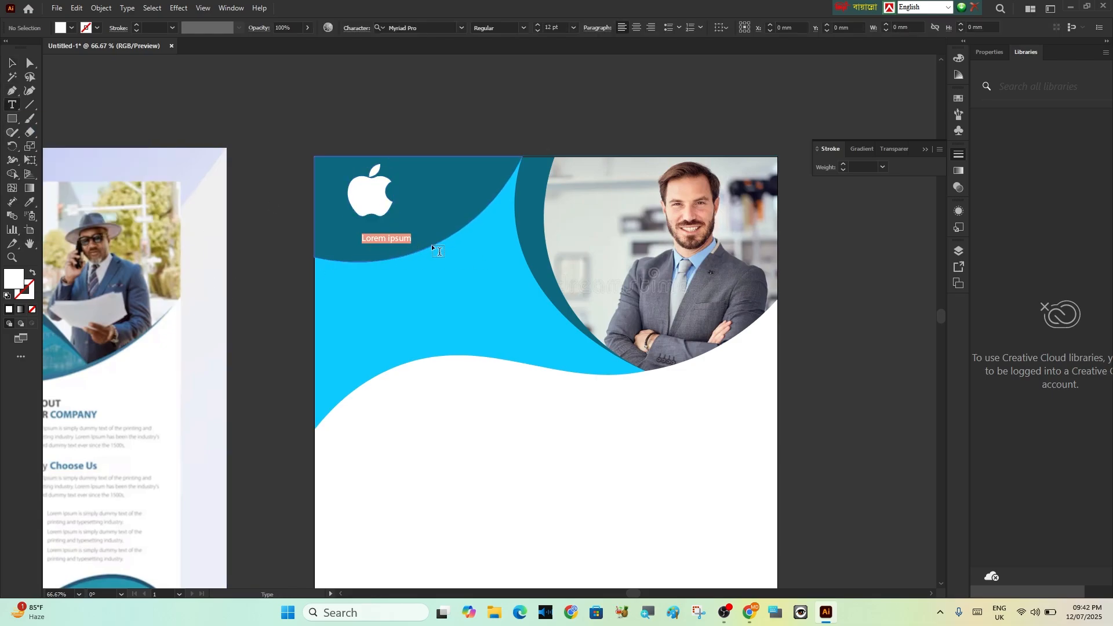
left_click(12, 64)
mouse_move(412, 248)
left_mouse_down()
mouse_move(455, 270)
mouse_move(395, 239)
left_mouse_up()
left_click(666, 366)
scroll(554, 398, "down", 2)
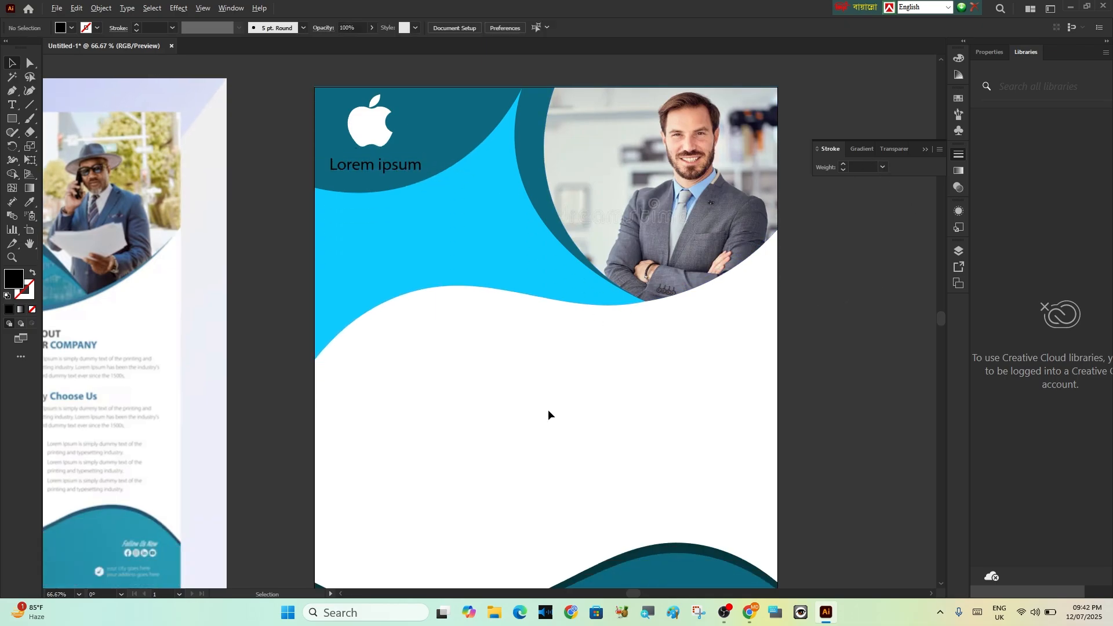
Add a "Lorem ipsum" headline in the header's light-blue area and enlarge it to about 40 pt
scroll(548, 409, "down", 3)
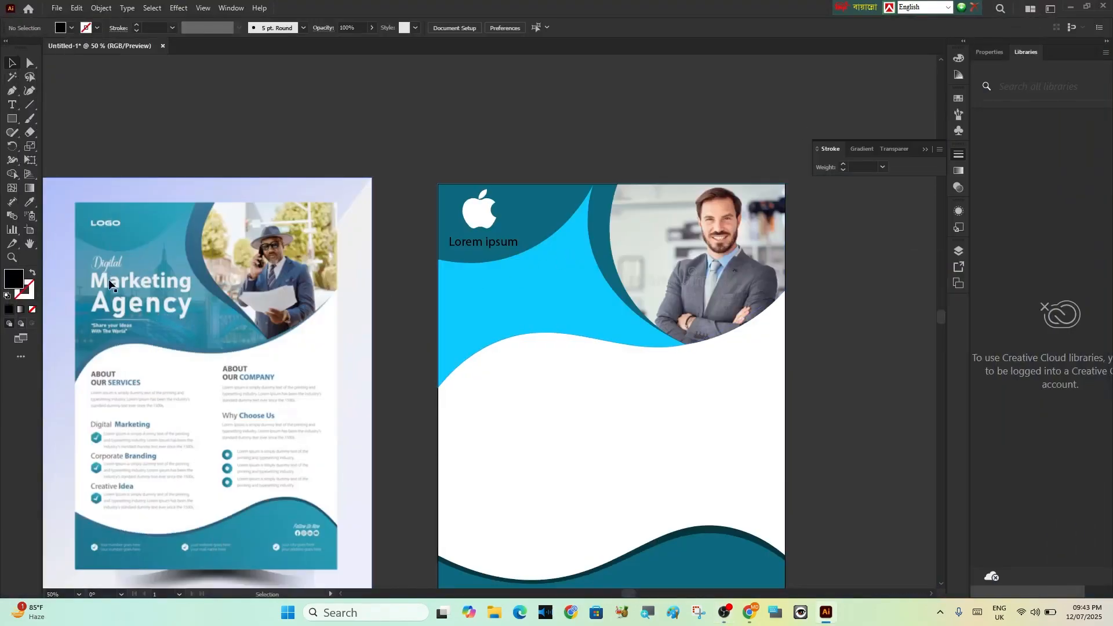
left_click(12, 104)
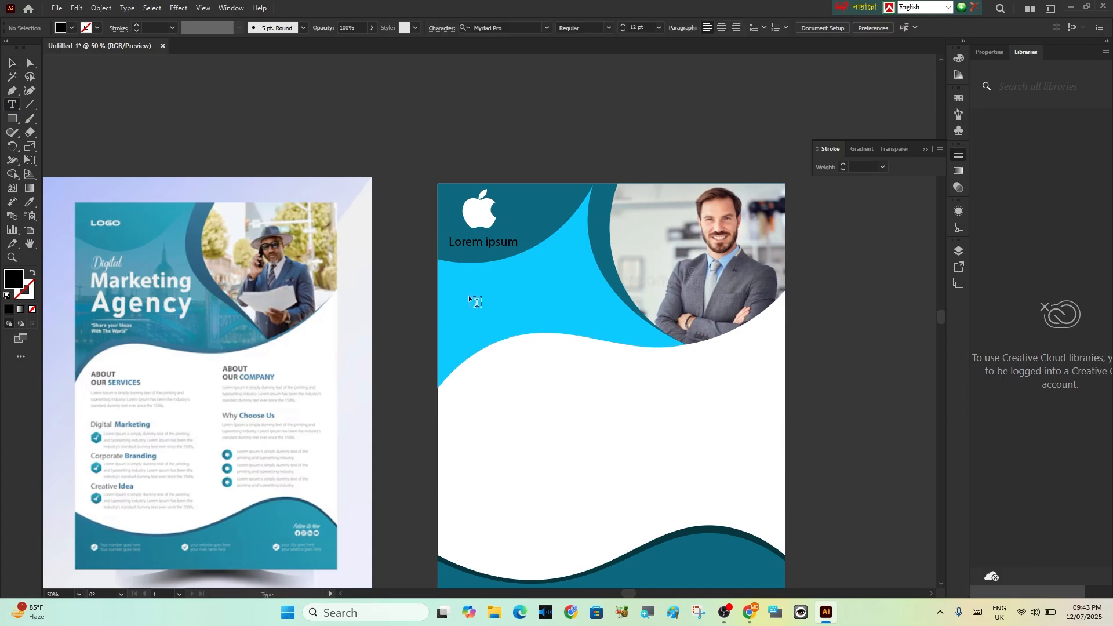
left_click(469, 299)
left_click(14, 62)
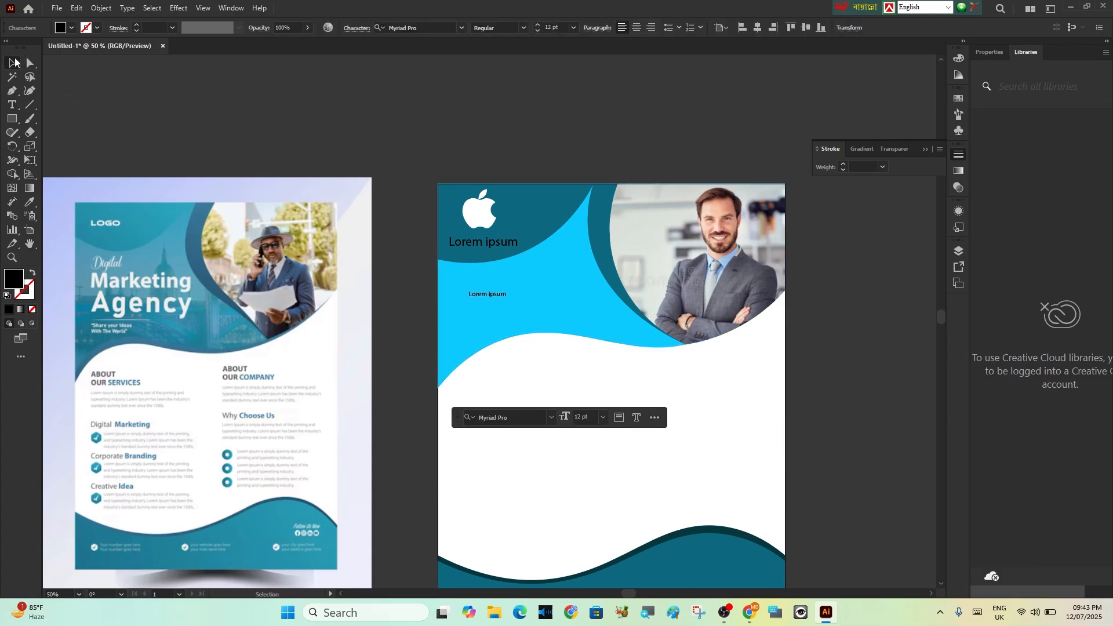
mouse_move(507, 299)
left_mouse_down()
mouse_move(597, 365)
mouse_move(509, 291)
left_mouse_up()
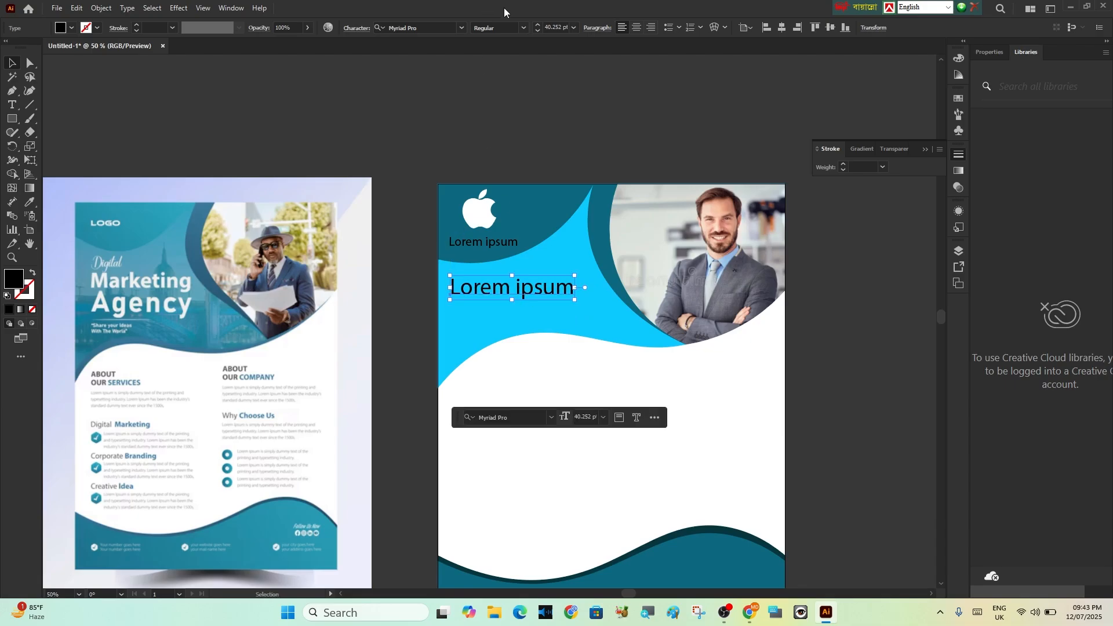
Set the headline's font to Berlin Sans FB Demi Bold
left_click(523, 27)
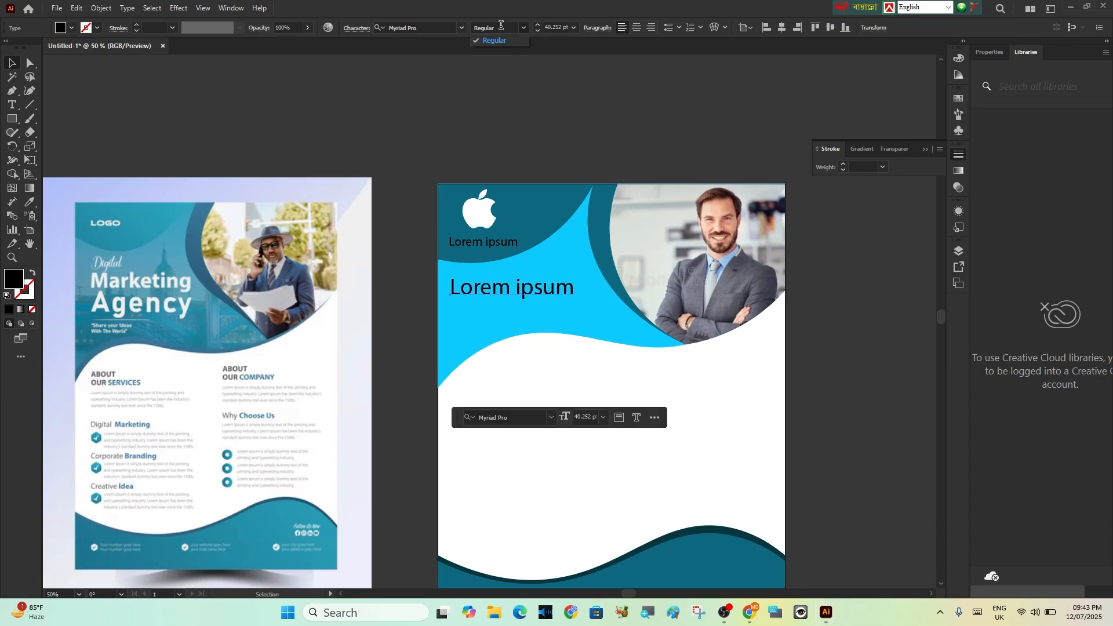
left_click(461, 27)
left_click(461, 28)
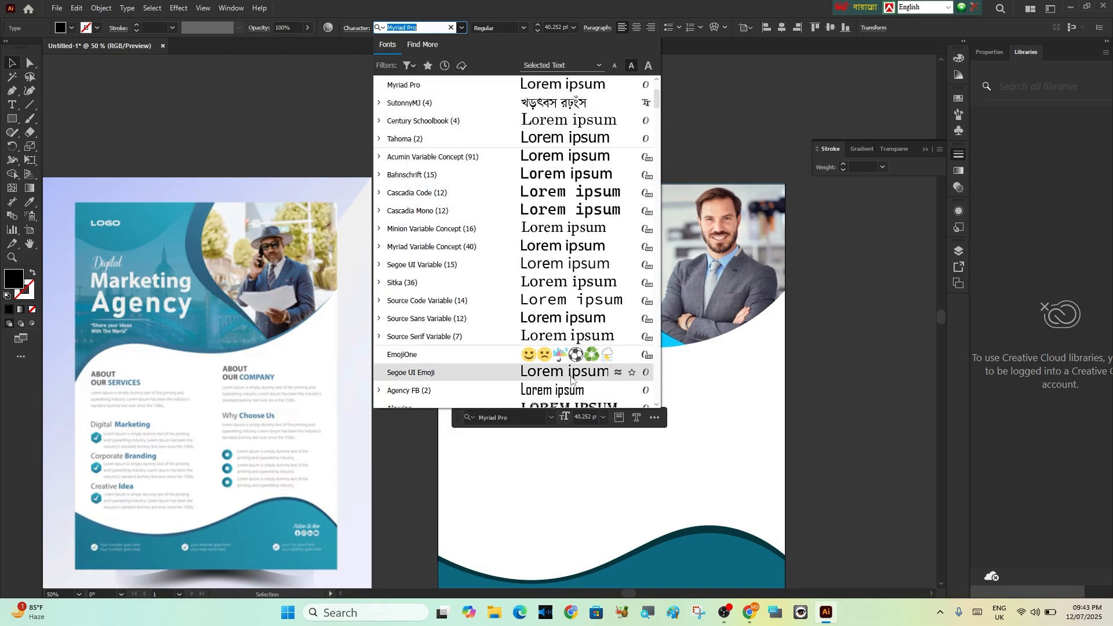
scroll(550, 259, "down", 5)
left_click(550, 282)
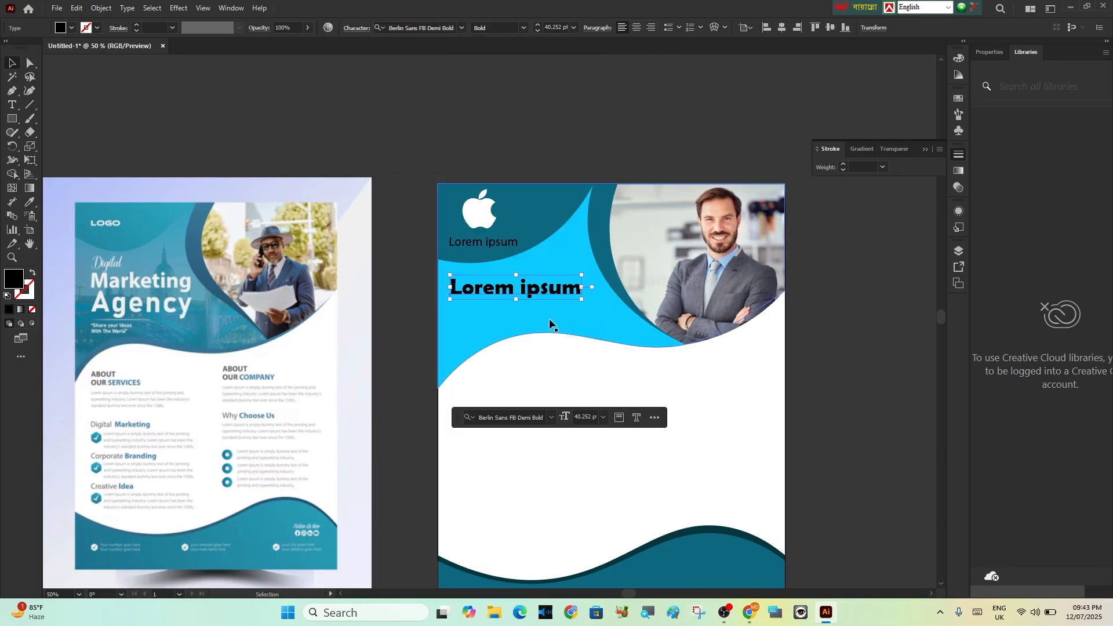
Stretch the headline taller, then place a smaller copy of it directly underneath as a subheading
left_click_drag(516, 302, 504, 318)
left_click_drag(580, 328, 496, 306)
left_click_drag(492, 308, 491, 315)
left_click(819, 390)
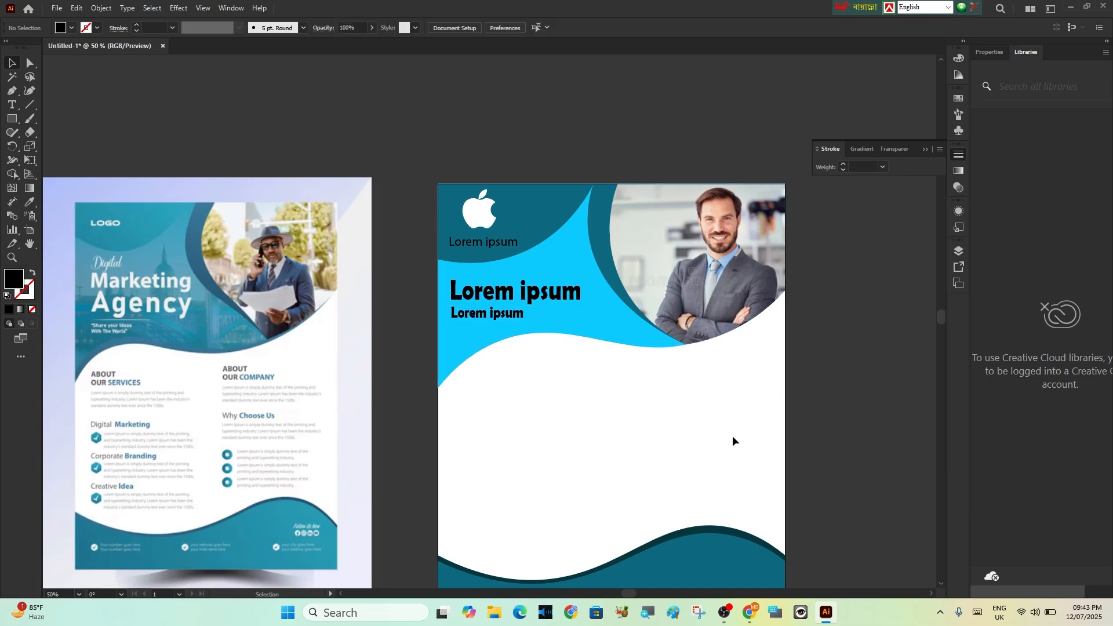
Nudge the headline and subheading slightly closer to the artboard's left edge
scroll(732, 436, "down", 1)
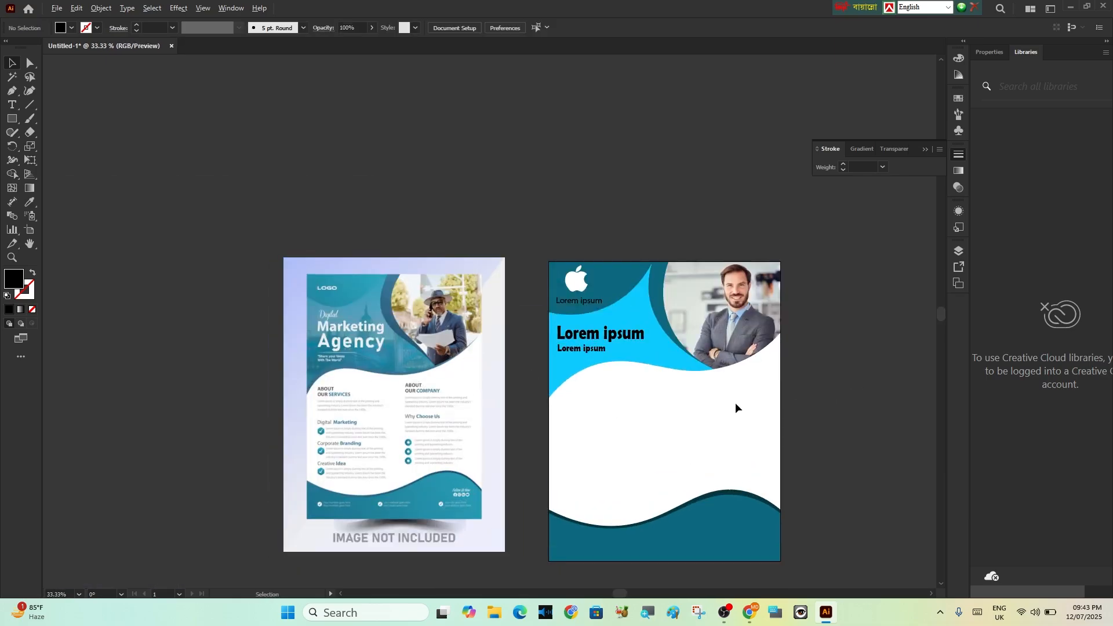
scroll(735, 409, "up", 2)
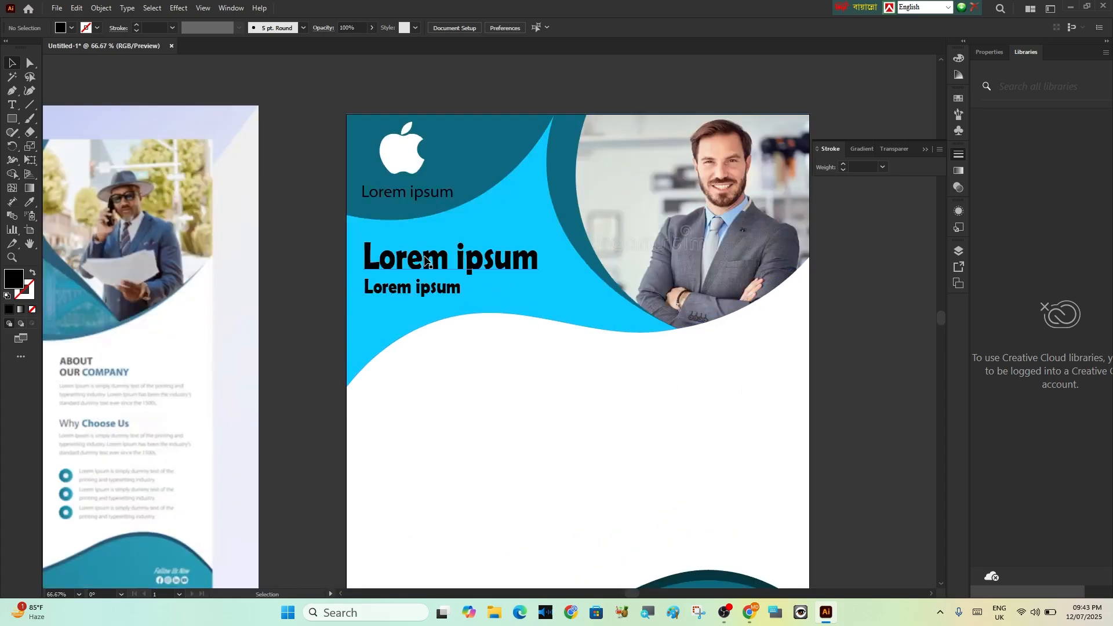
left_click_drag(427, 255, 422, 251)
left_click_drag(411, 288, 407, 288)
Add a bold "Lorem ipsum" heading with a justified placeholder paragraph beneath it in the left half of the flyer's white area
left_click(14, 107)
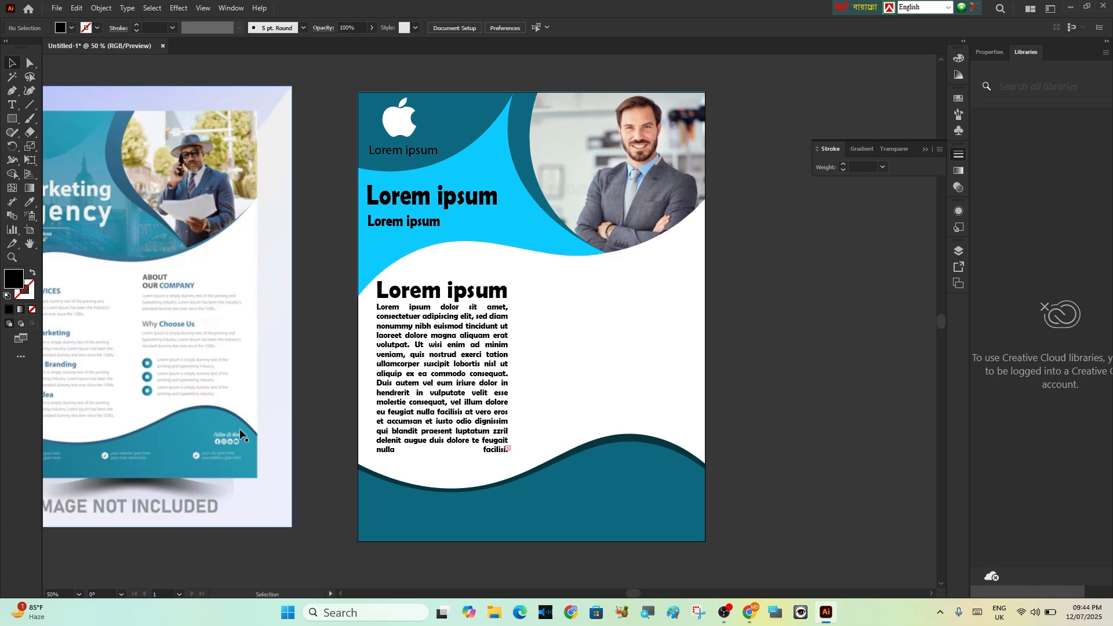
Compare the flyer with the reference design, examining the overall layout and the logo and headline area up close
key("space")
left_click_drag(157, 379, 371, 415)
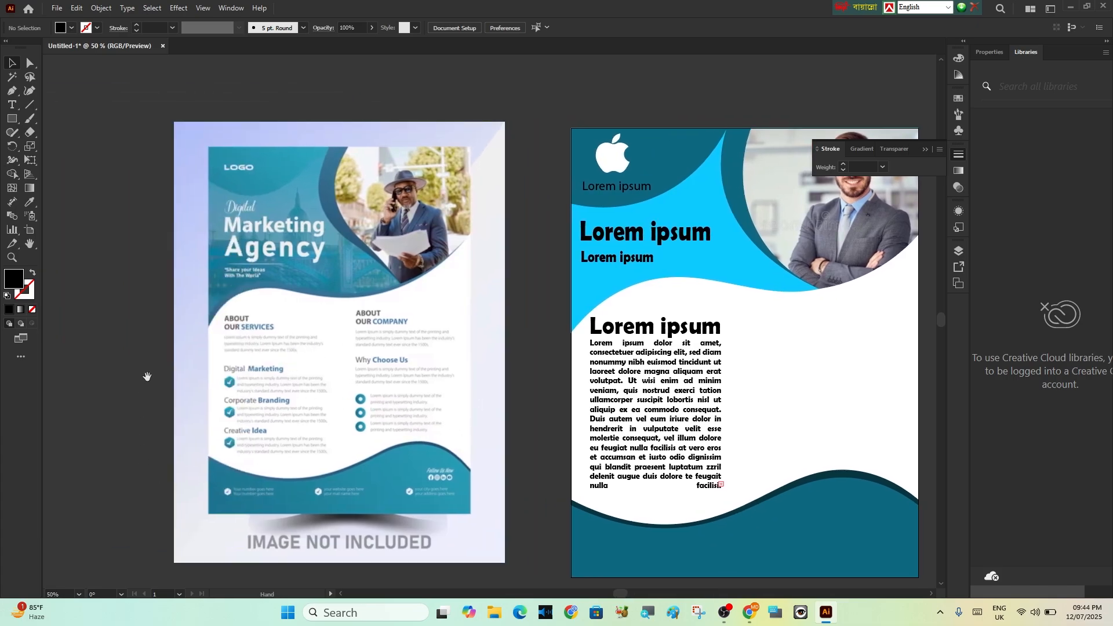
left_click_drag(530, 429, 403, 380)
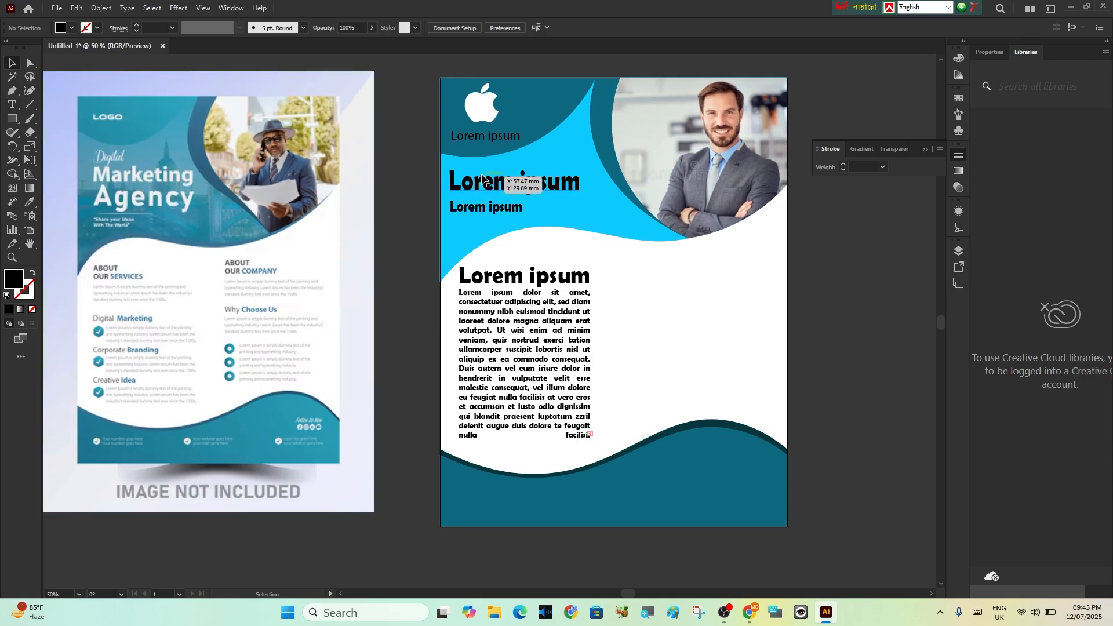
scroll(479, 120, "up", 4, "alt")
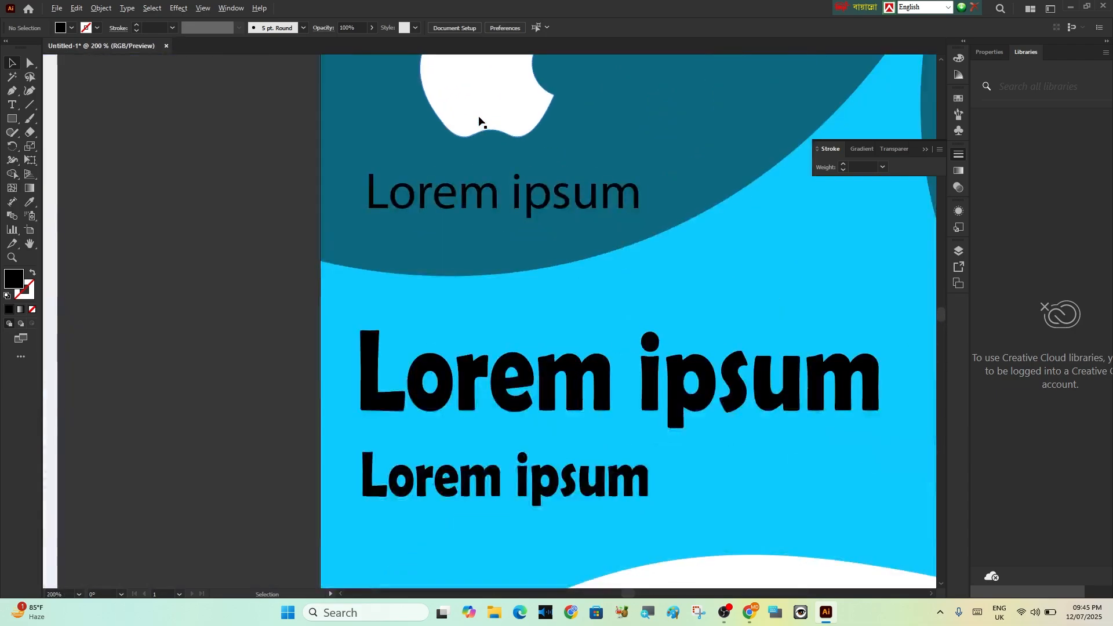
scroll(516, 169, "up", 1)
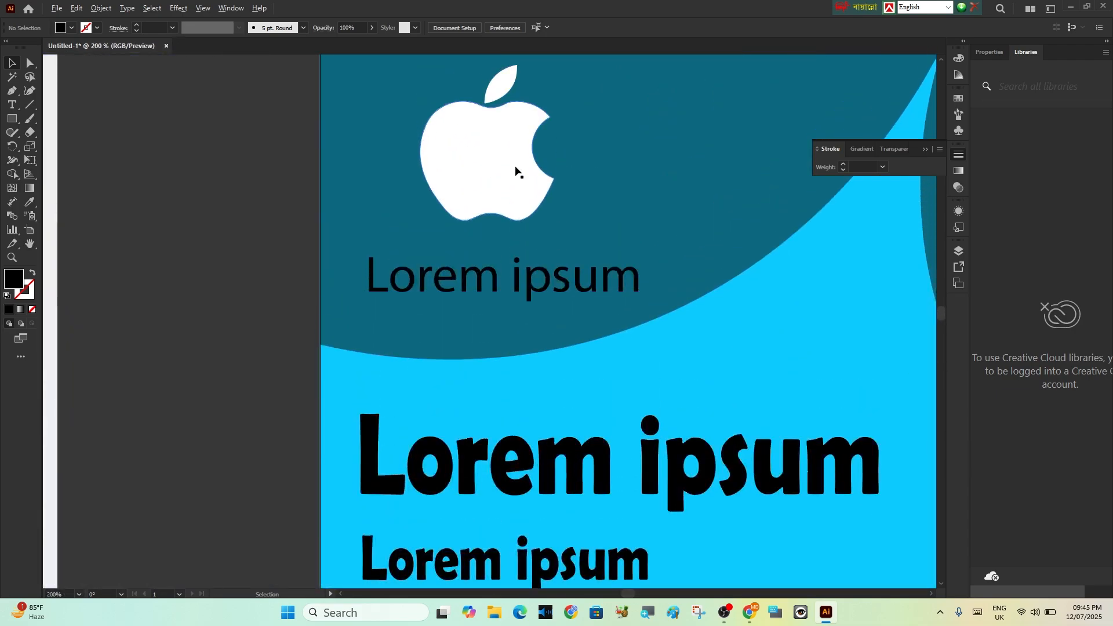
scroll(516, 170, "down", 3, "alt")
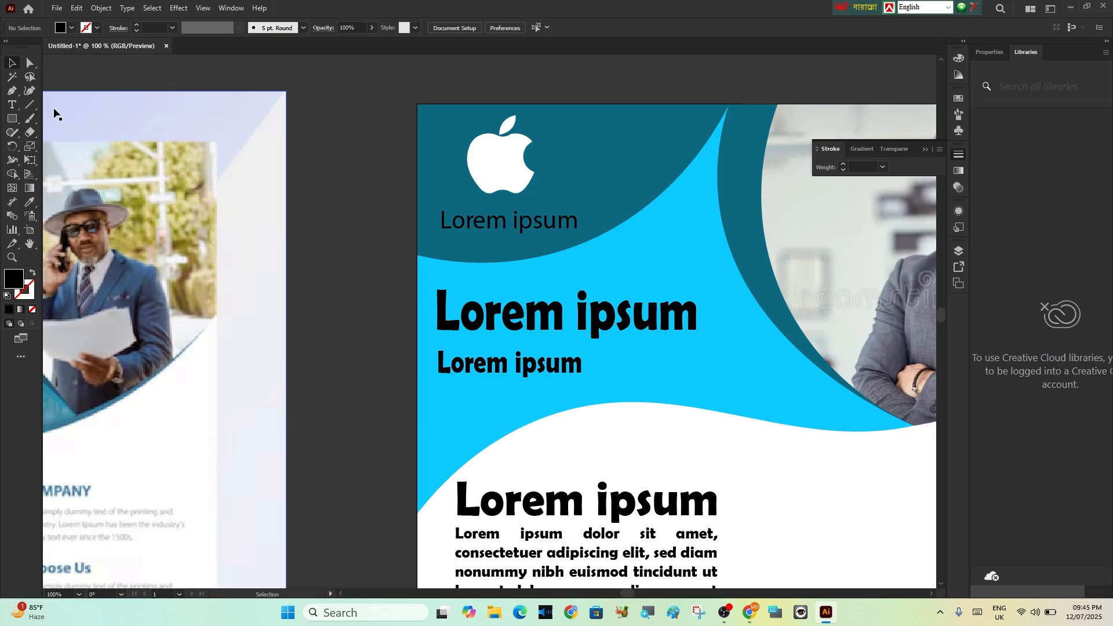
left_click(30, 90)
scroll(549, 380, "down", 3, "alt")
scroll(639, 485, "down", 1)
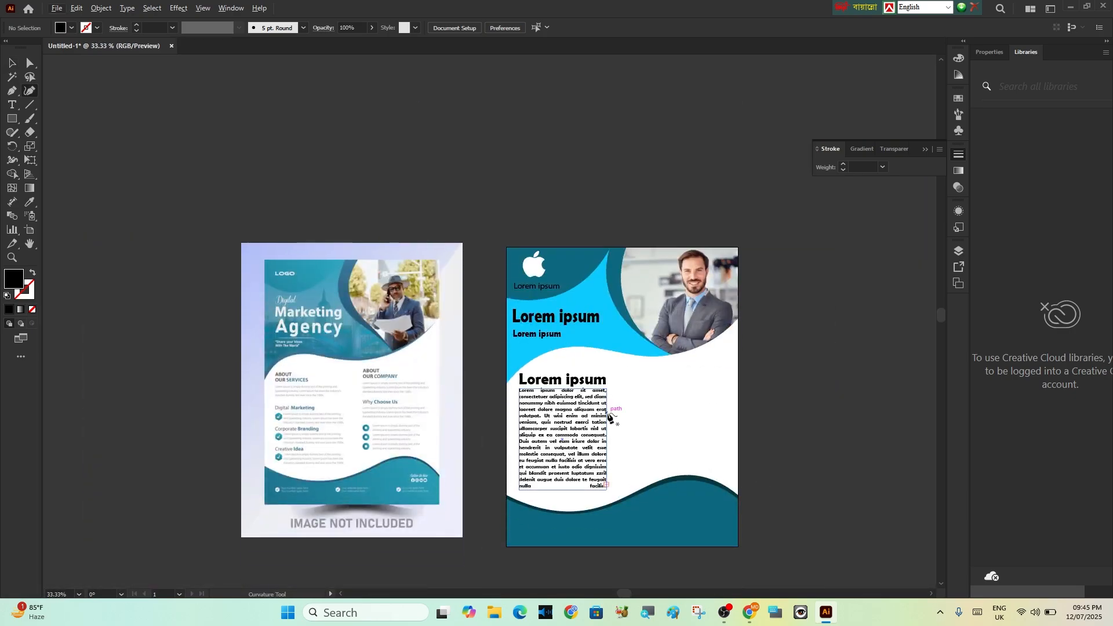